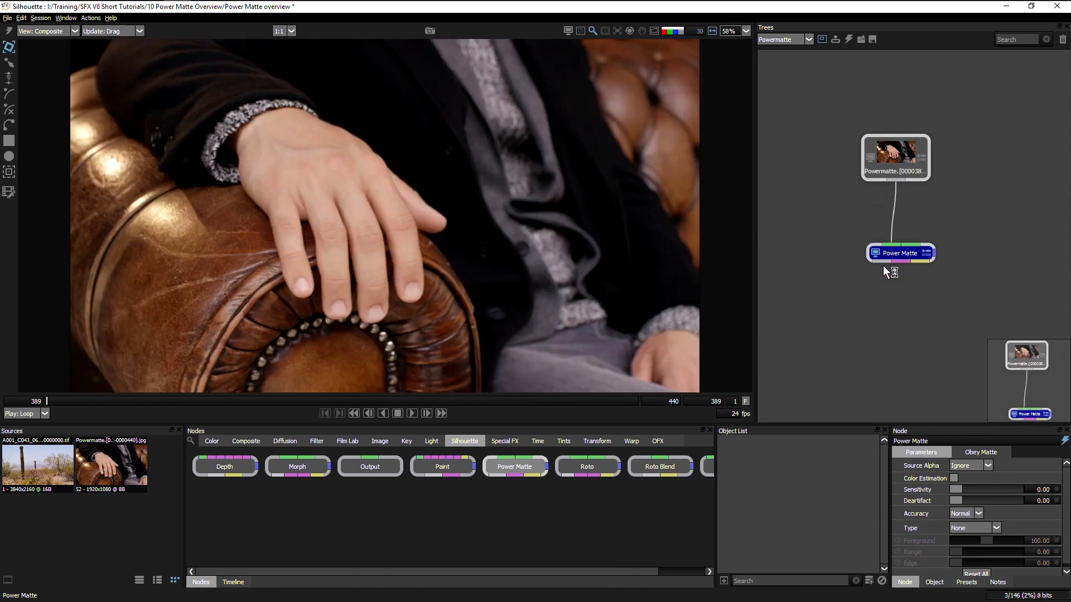
- Play through the hand footage and return to the first frame, 389
{"action": "left_click", "coordinate": [397, 413]}
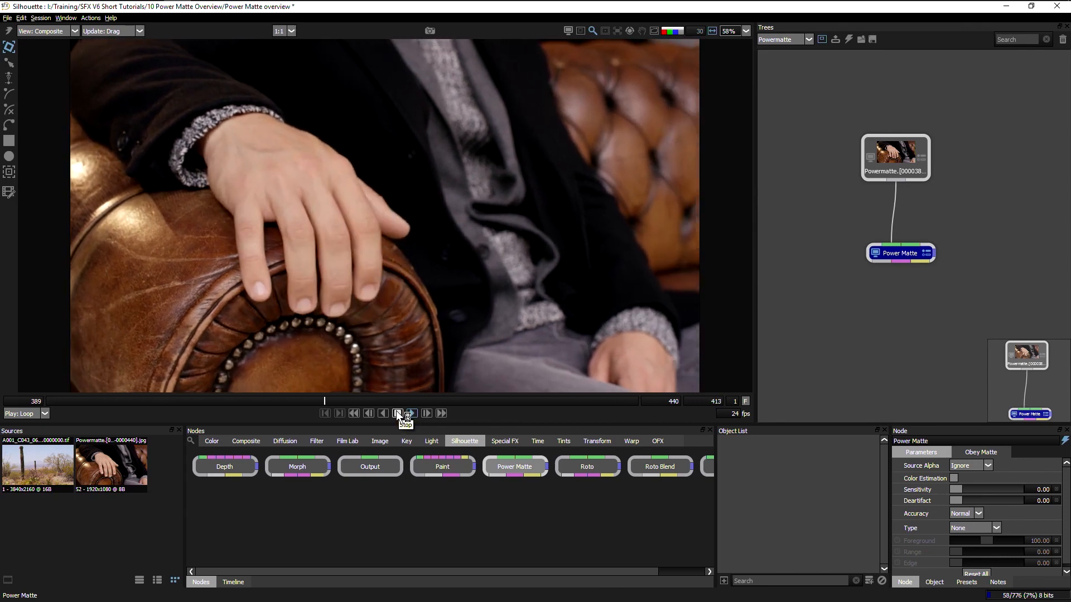
{"action": "left_click", "coordinate": [397, 413]}
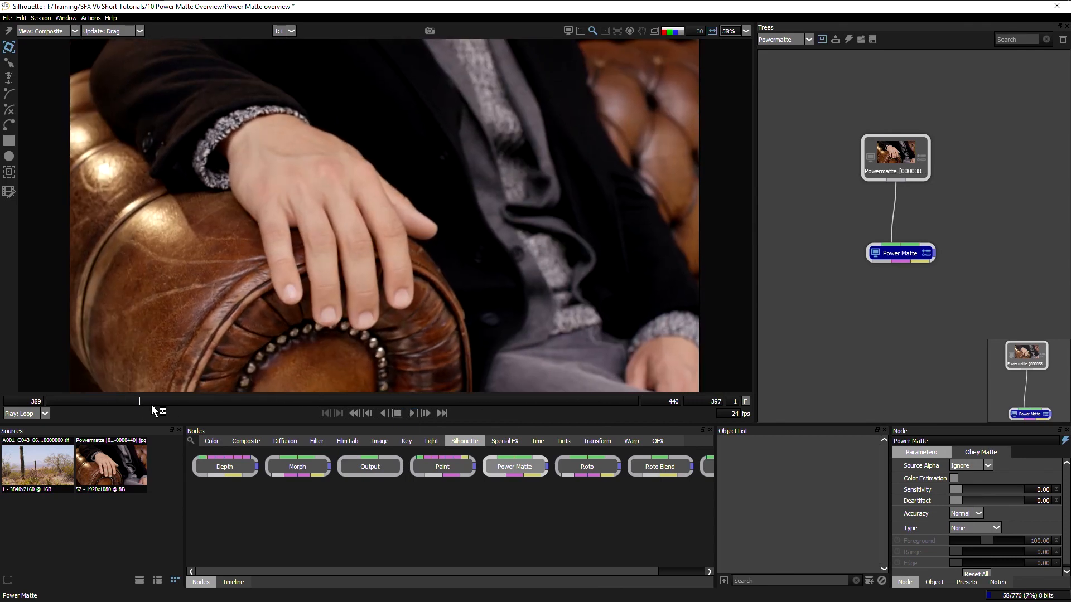
{"action": "left_click_drag", "start_coordinate": [141, 403], "coordinate": [6, 414]}
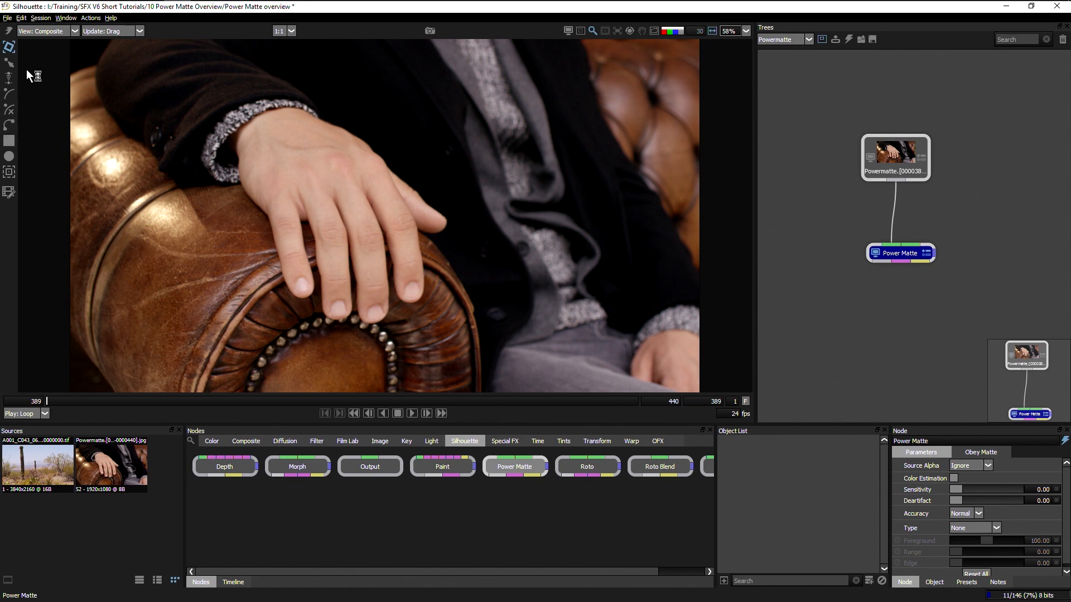
- Draw a closed X-spline just inside the hand's outline, tracing the wrist, thumb and each finger
{"action": "left_click", "coordinate": [13, 108]}
{"action": "left_click", "coordinate": [245, 178]}
{"action": "left_click", "coordinate": [243, 137]}
{"action": "left_click", "coordinate": [291, 111]}
{"action": "left_click", "coordinate": [351, 135]}
{"action": "left_click", "coordinate": [407, 188]}
{"action": "left_click", "coordinate": [441, 217]}
{"action": "left_click", "coordinate": [433, 229]}
{"action": "left_click", "coordinate": [412, 218]}
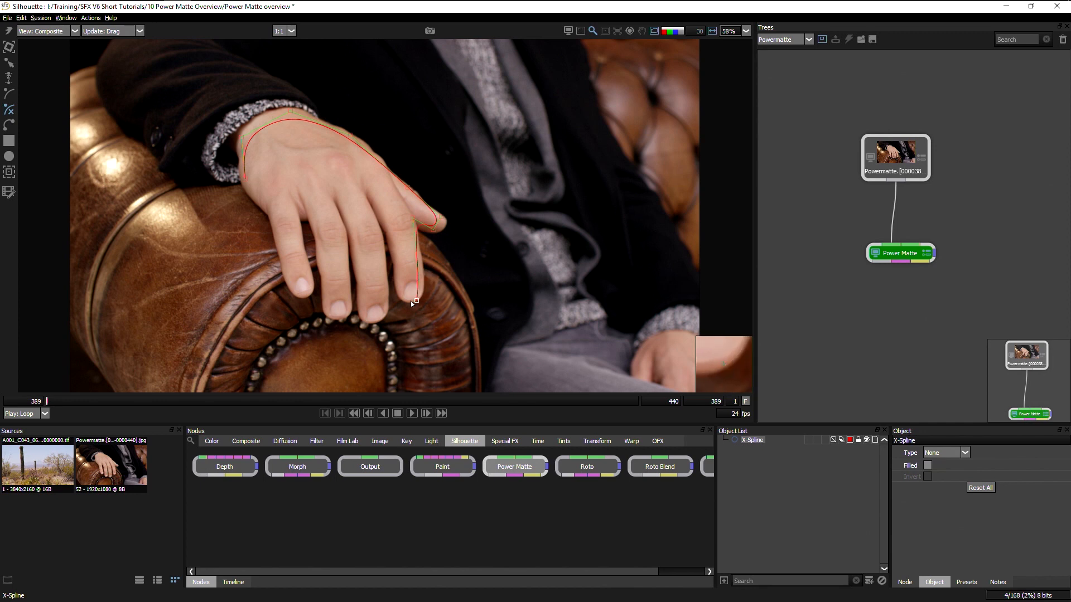
{"action": "left_click", "coordinate": [397, 294]}
{"action": "left_click", "coordinate": [380, 215]}
{"action": "left_click", "coordinate": [377, 227]}
{"action": "left_click", "coordinate": [385, 307]}
{"action": "left_click", "coordinate": [370, 320]}
{"action": "left_click", "coordinate": [358, 305]}
{"action": "left_click", "coordinate": [349, 239]}
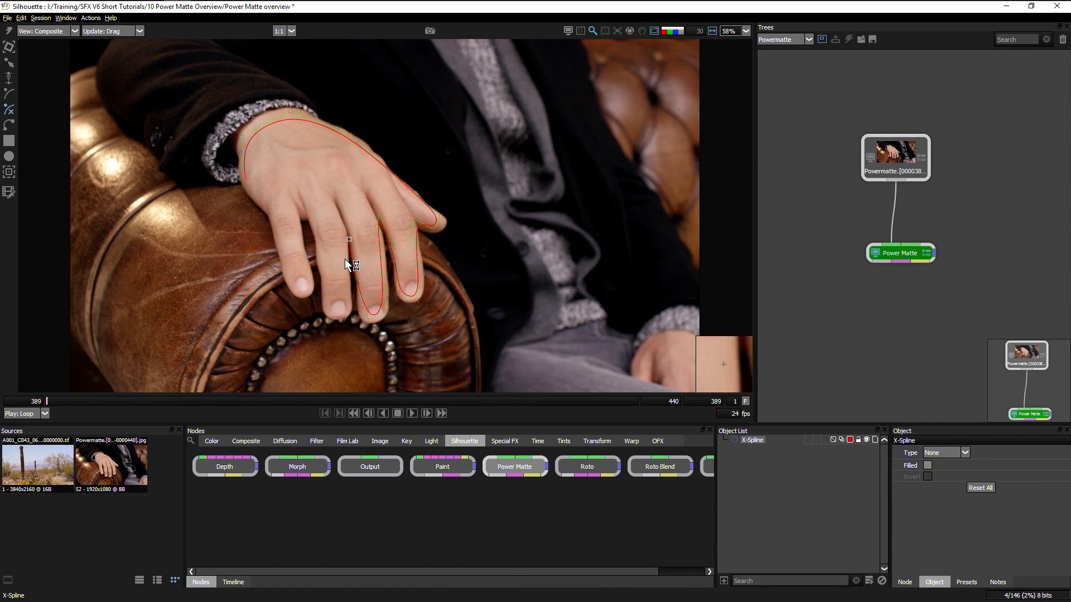
{"action": "left_click", "coordinate": [342, 243]}
{"action": "left_click", "coordinate": [349, 315]}
{"action": "left_click", "coordinate": [325, 315]}
{"action": "left_click", "coordinate": [320, 229]}
{"action": "left_click", "coordinate": [311, 215]}
{"action": "left_click", "coordinate": [295, 218]}
{"action": "left_click", "coordinate": [303, 256]}
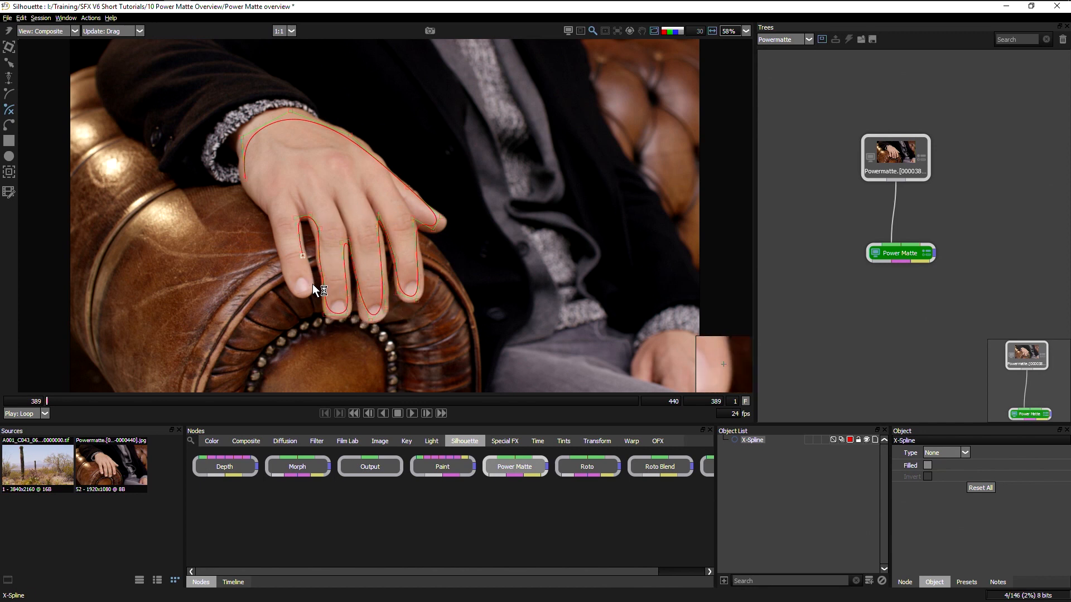
{"action": "left_click", "coordinate": [315, 293]}
{"action": "left_click", "coordinate": [292, 294]}
{"action": "left_click", "coordinate": [279, 242]}
{"action": "left_click", "coordinate": [268, 215]}
{"action": "left_click", "coordinate": [246, 179]}
- Refine the X-spline's control points around the wrist, thumb and fingers so the curve follows the hand's edge more closely
{"action": "left_click_drag", "start_coordinate": [245, 179], "coordinate": [235, 181]}
{"action": "left_click_drag", "start_coordinate": [242, 137], "coordinate": [292, 108]}
{"action": "left_click_drag", "start_coordinate": [352, 140], "coordinate": [357, 138]}
{"action": "left_click_drag", "start_coordinate": [445, 226], "coordinate": [411, 219]}
{"action": "mouse_move", "coordinate": [417, 302]}
{"action": "left_mouse_down"}
{"action": "mouse_move", "coordinate": [395, 298]}
{"action": "mouse_move", "coordinate": [421, 305]}
{"action": "left_mouse_up"}
{"action": "left_click_drag", "start_coordinate": [385, 315], "coordinate": [360, 324]}
{"action": "left_click_drag", "start_coordinate": [349, 237], "coordinate": [356, 234]}
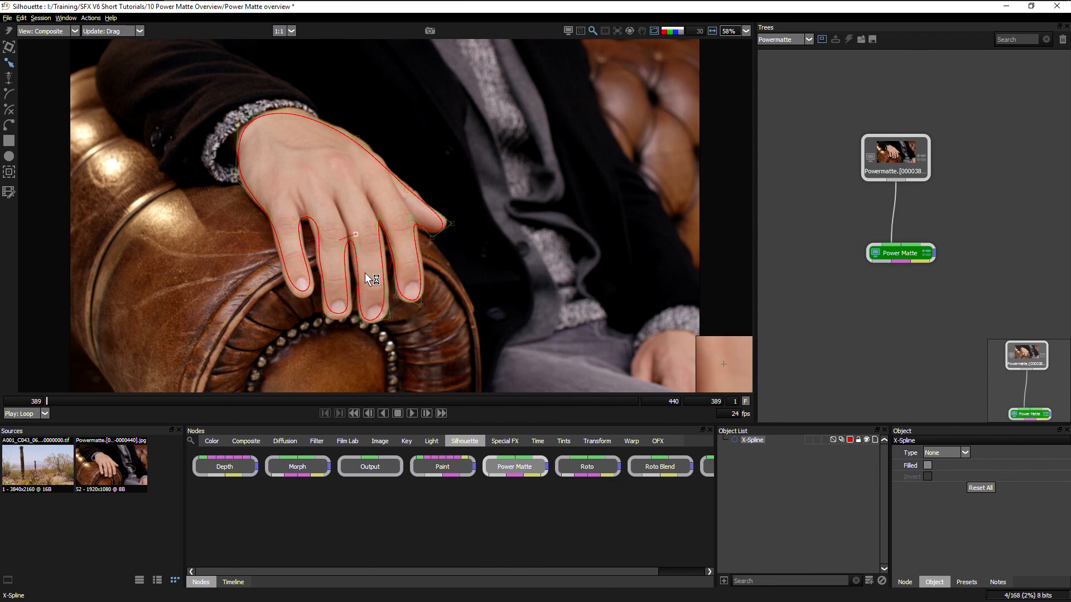
{"action": "left_click_drag", "start_coordinate": [348, 315], "coordinate": [315, 290]}
{"action": "left_click_drag", "start_coordinate": [300, 295], "coordinate": [301, 301]}
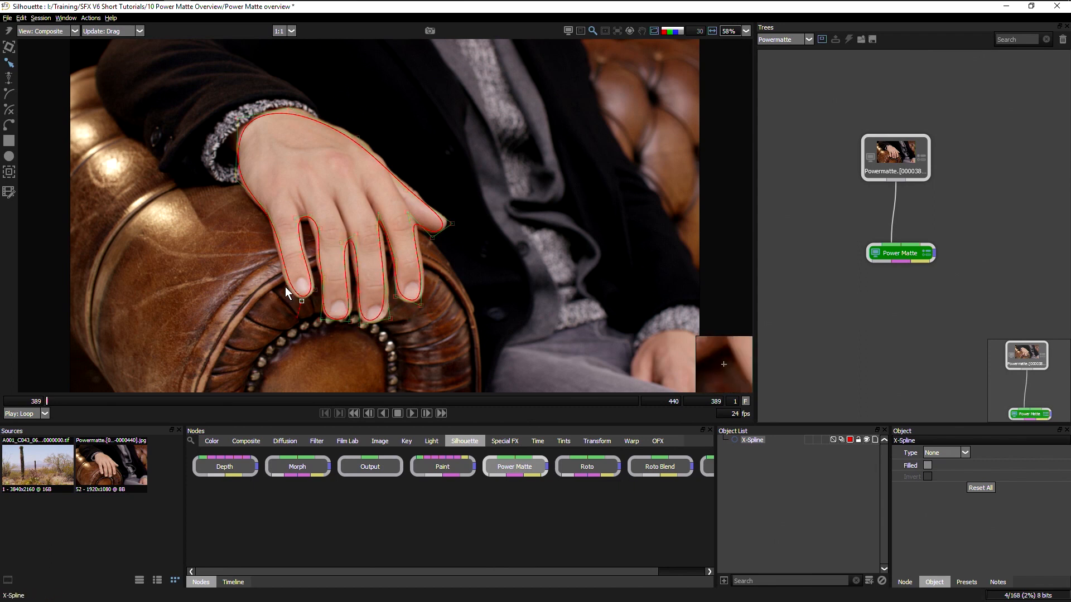
{"action": "left_click", "coordinate": [269, 209]}
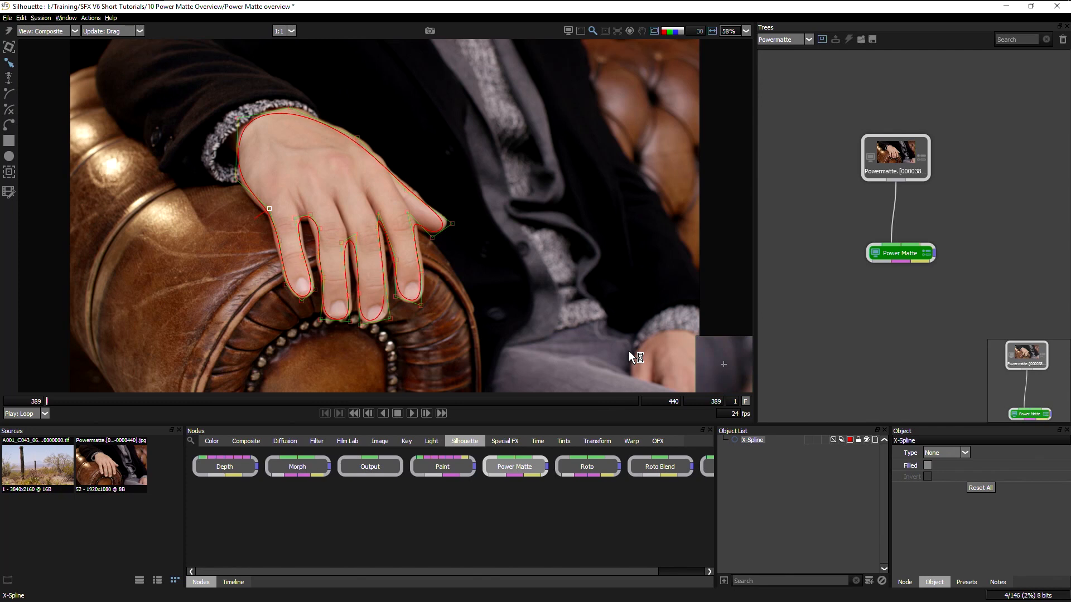
- Rename the X-spline as Hand and make it a filled shape of type Foreground
{"action": "double_click", "coordinate": [755, 441]}
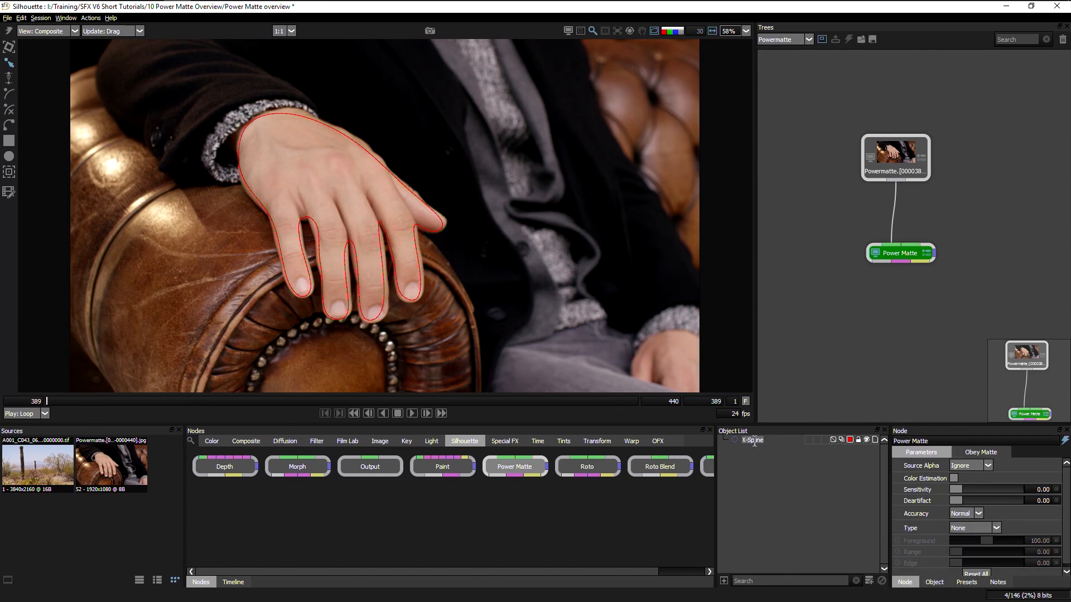
{"action": "type", "text": "Hand"}
{"action": "left_click", "coordinate": [751, 440]}
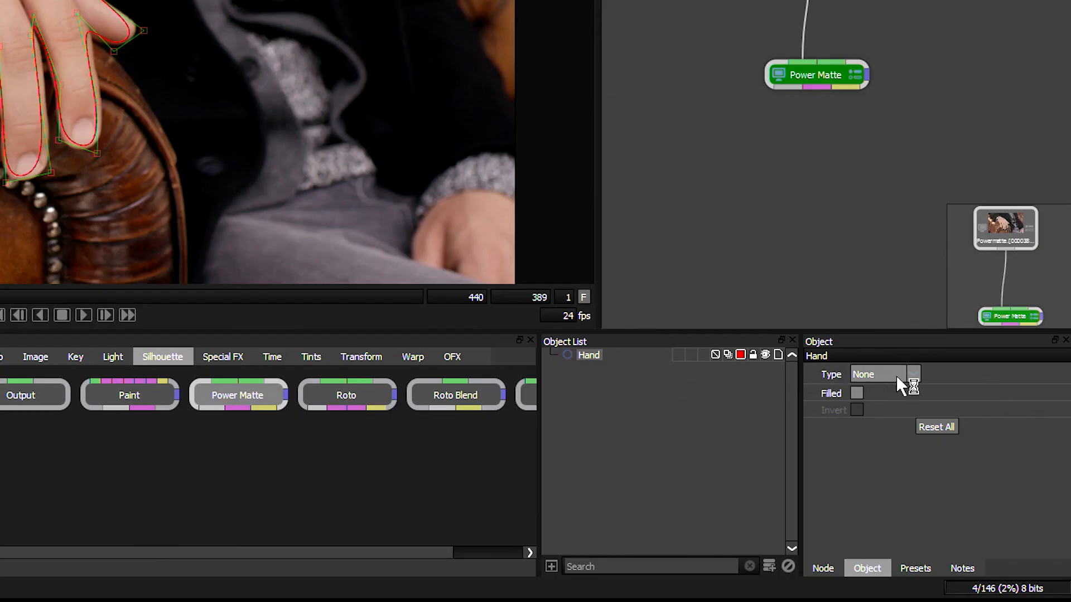
{"action": "left_click", "coordinate": [912, 374]}
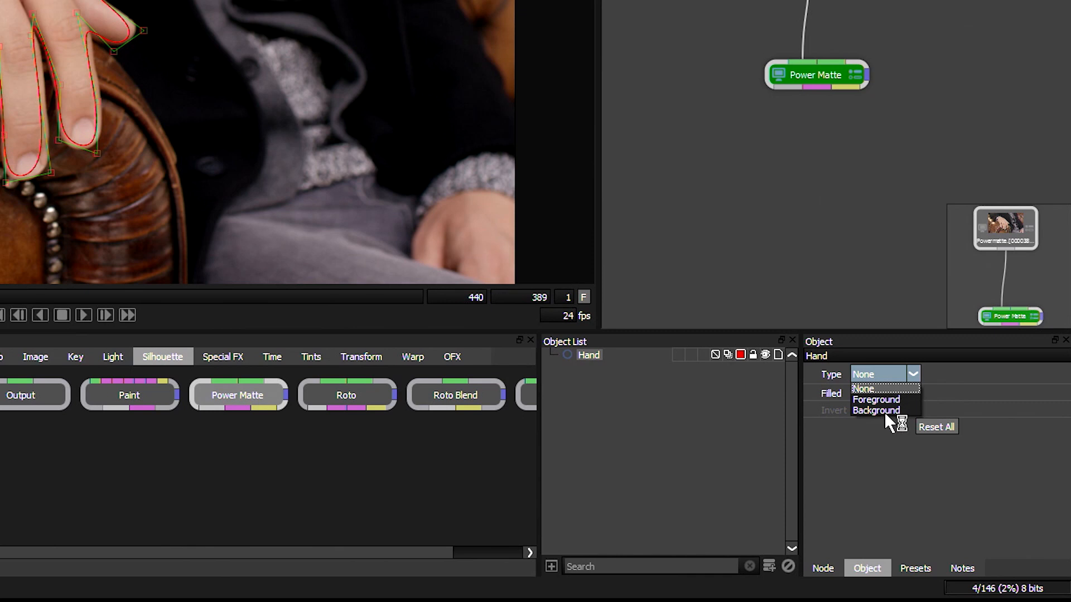
{"action": "left_click", "coordinate": [892, 399]}
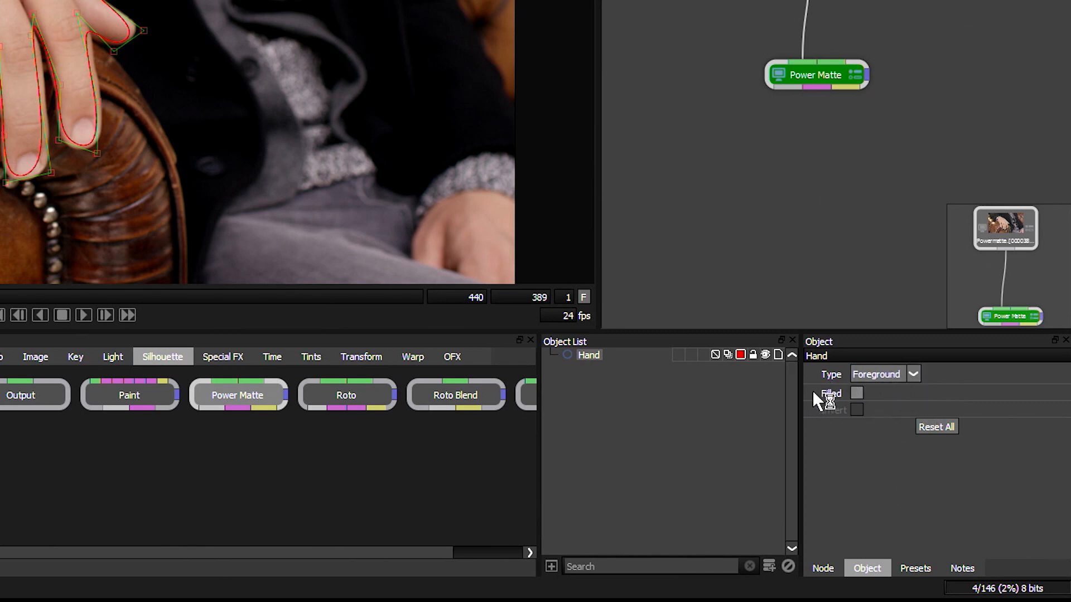
{"action": "left_click", "coordinate": [857, 393]}
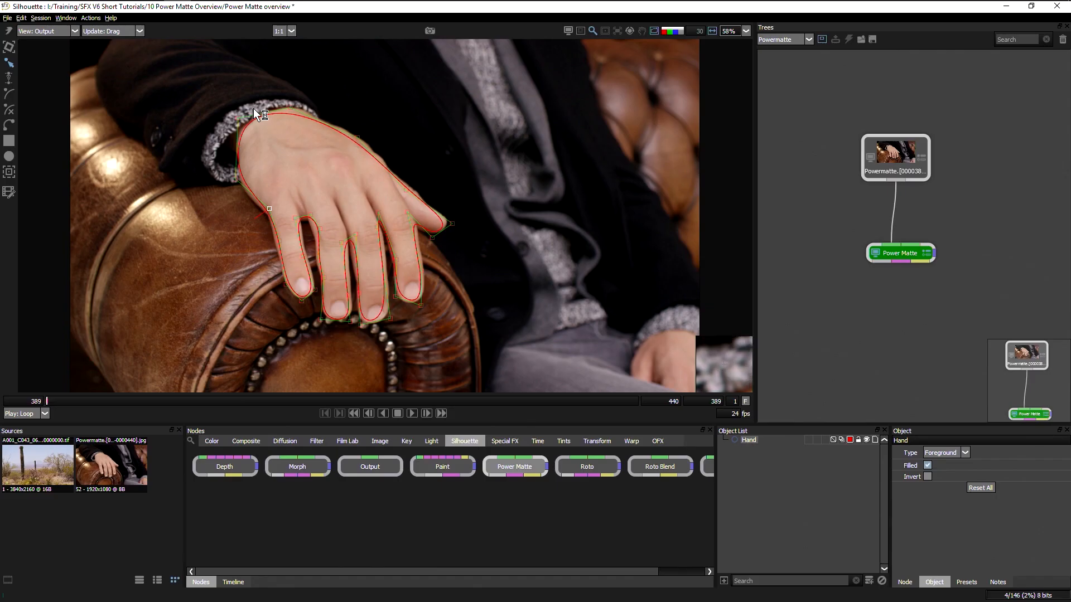
- Draw four overlapping squares along the image's top, left, right and bottom edges, extending beyond the frame and leaving the hand uncovered
{"action": "left_click", "coordinate": [8, 141]}
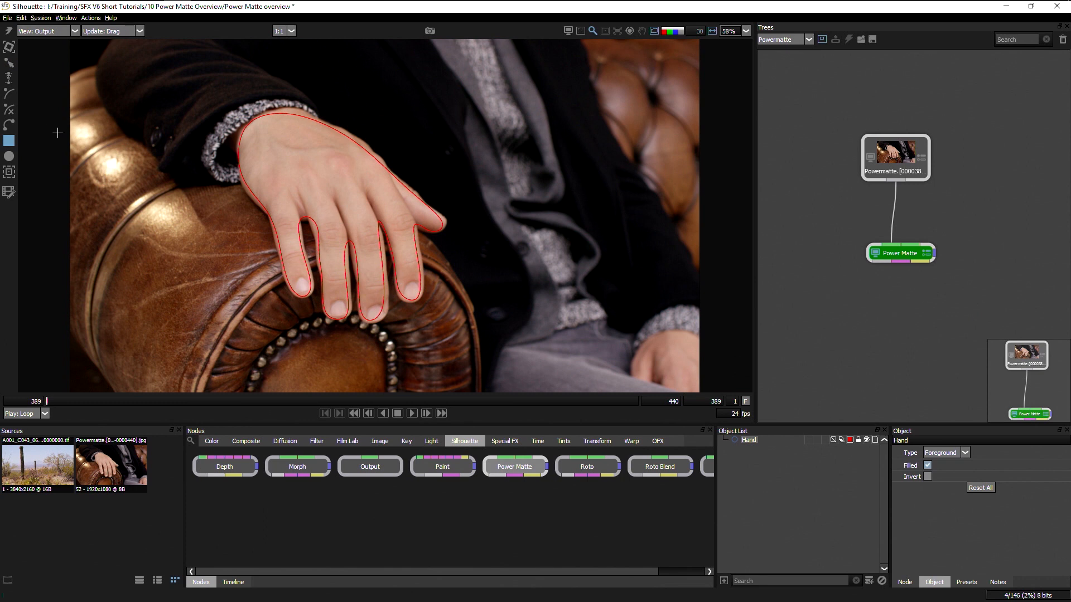
{"action": "scroll", "coordinate": [63, 131], "scroll_direction": "down", "scroll_amount": 1}
{"action": "left_click_drag", "start_coordinate": [296, 204], "coordinate": [465, 287]}
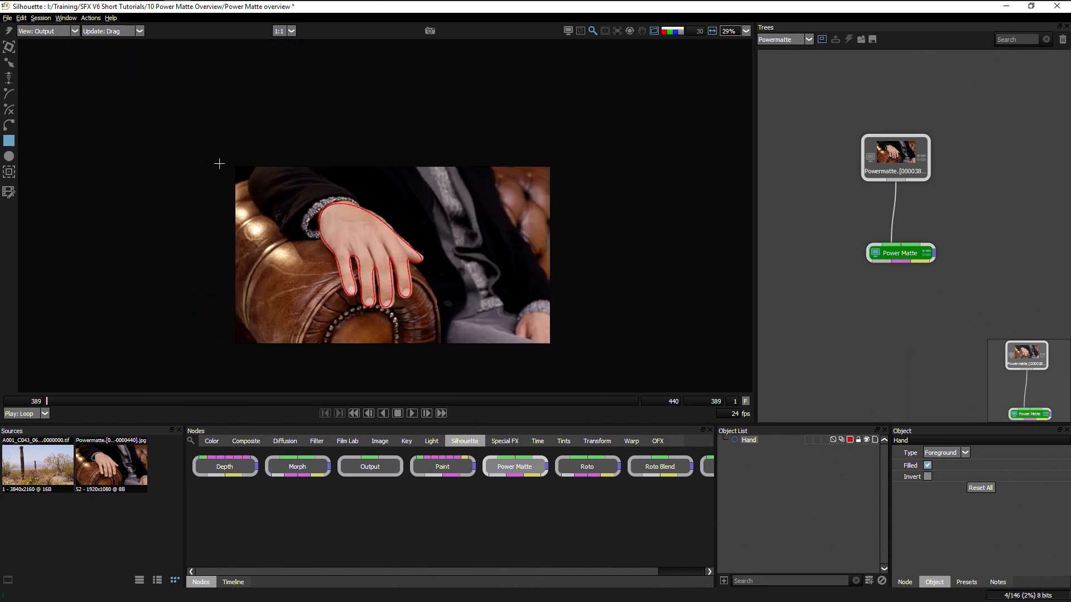
{"action": "left_click_drag", "start_coordinate": [194, 110], "coordinate": [574, 193]}
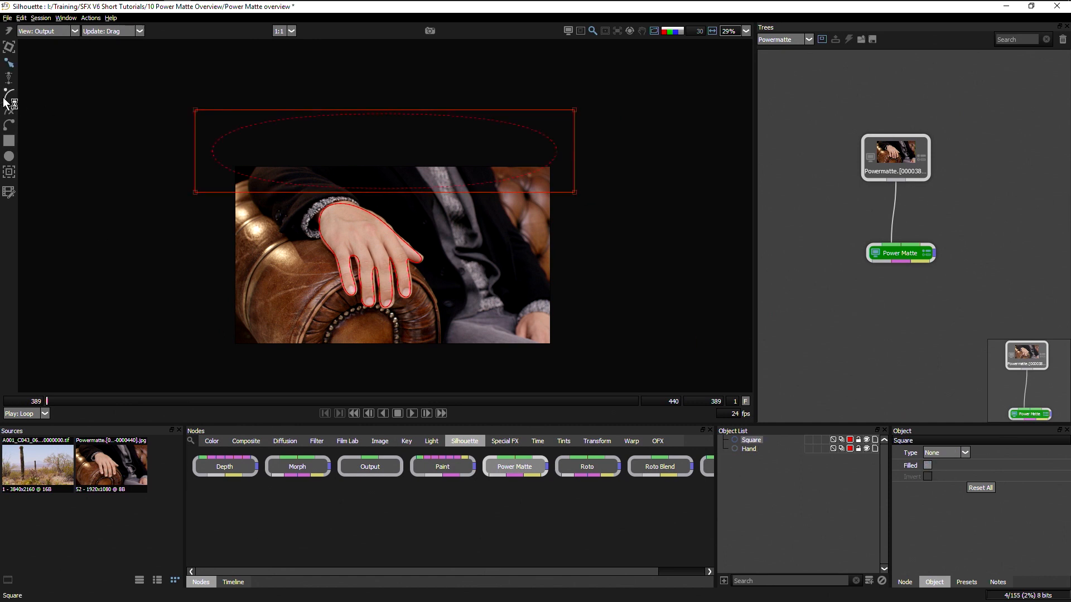
{"action": "left_click_drag", "start_coordinate": [179, 371], "coordinate": [309, 140]}
{"action": "left_click", "coordinate": [9, 172]}
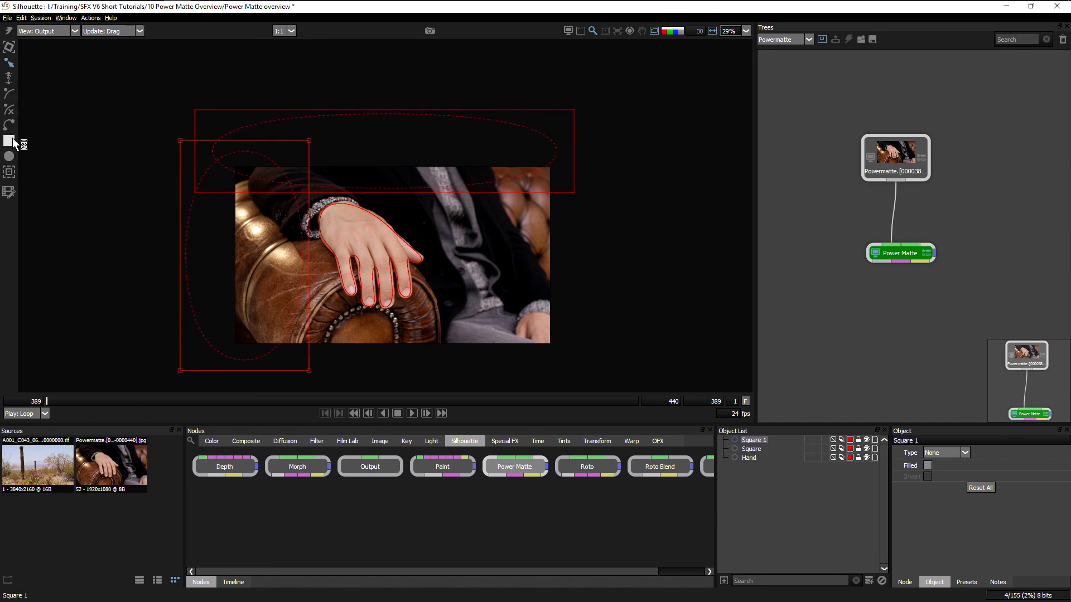
{"action": "left_click", "coordinate": [9, 141]}
{"action": "left_click_drag", "start_coordinate": [595, 357], "coordinate": [436, 112]}
{"action": "left_click", "coordinate": [12, 143]}
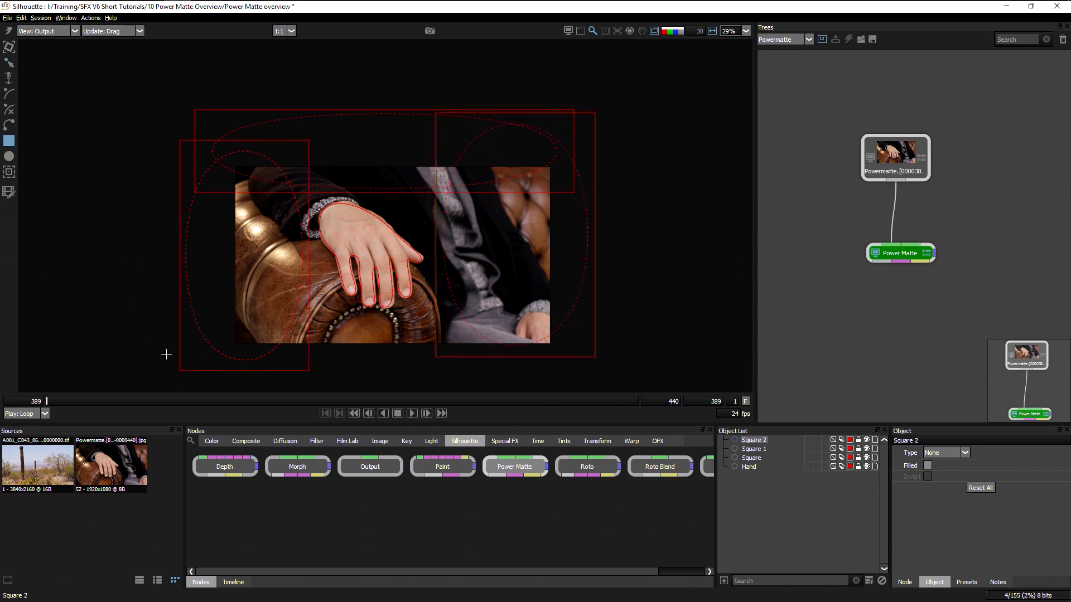
{"action": "left_click_drag", "start_coordinate": [159, 317], "coordinate": [621, 361]}
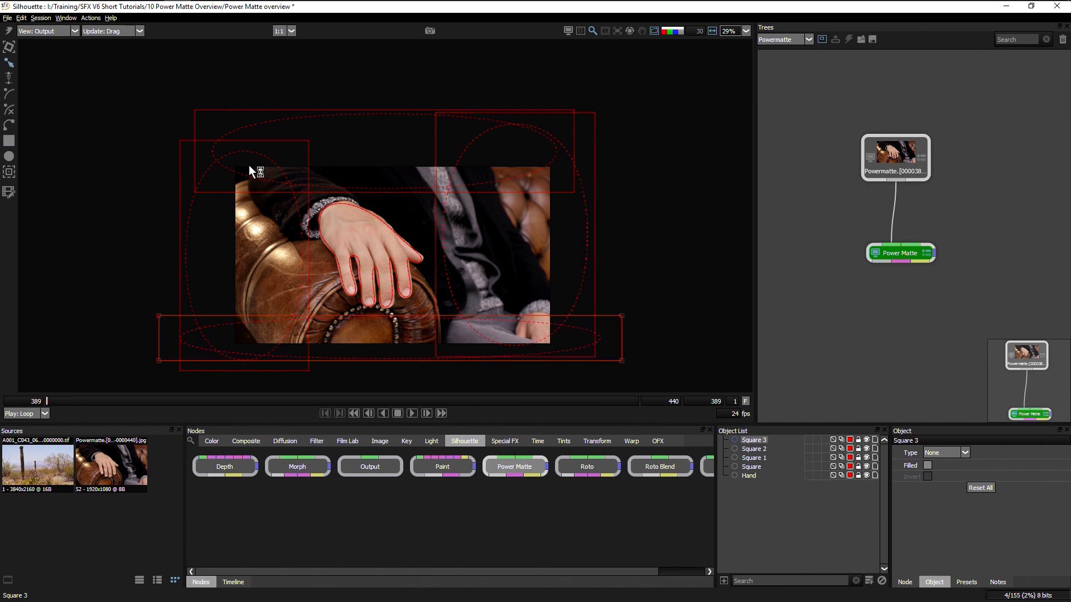
- Rename the newest square as Background, and batch-rename all four squares as Background 001 to Background 004
{"action": "left_click", "coordinate": [756, 442]}
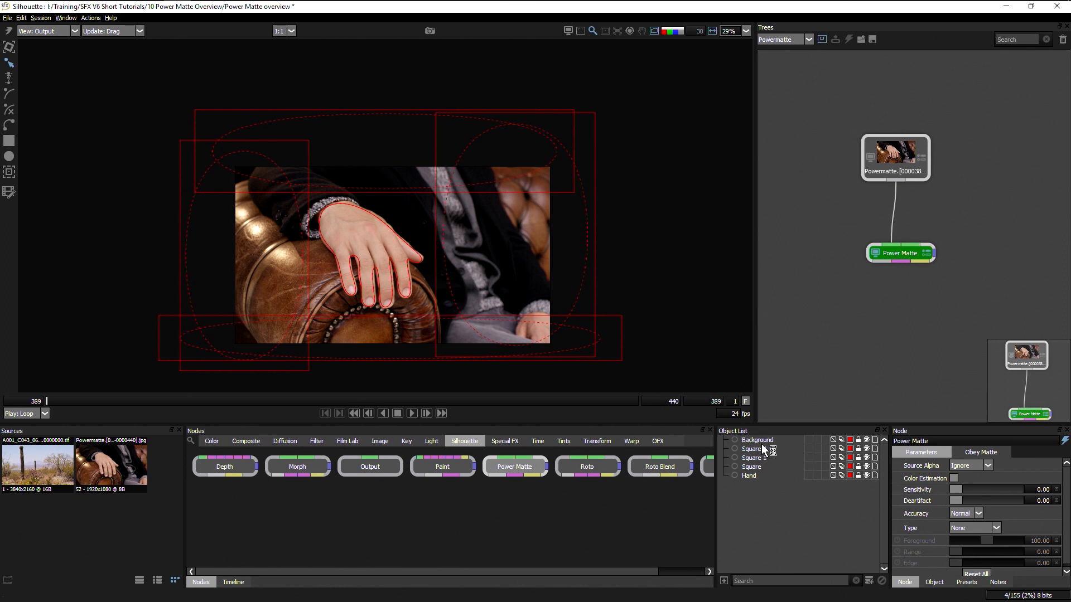
{"action": "left_click", "coordinate": [756, 441]}
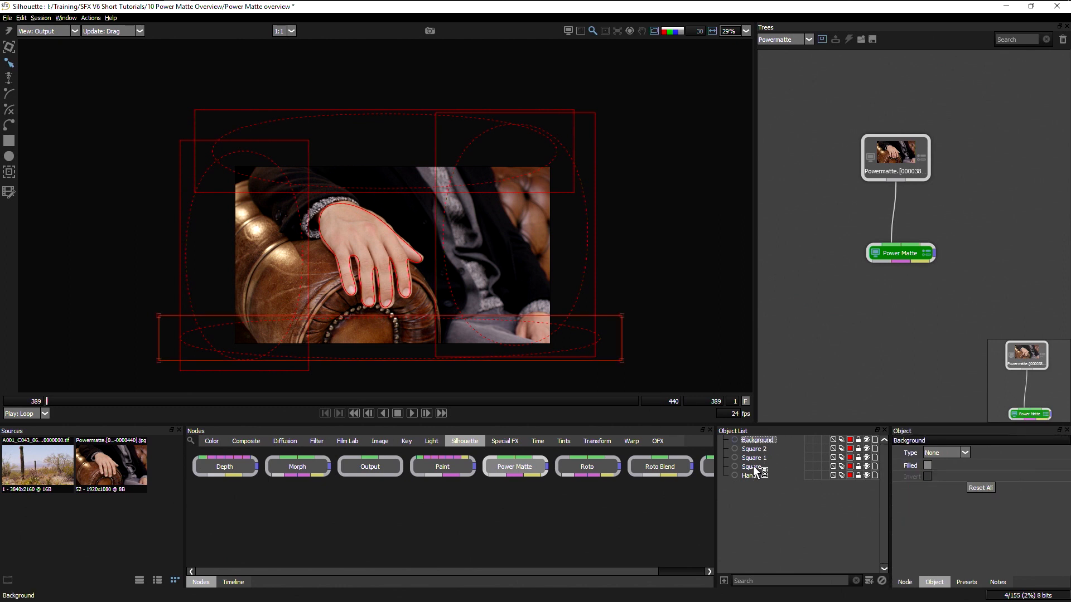
{"action": "left_click_drag", "start_coordinate": [753, 466], "coordinate": [755, 441]}
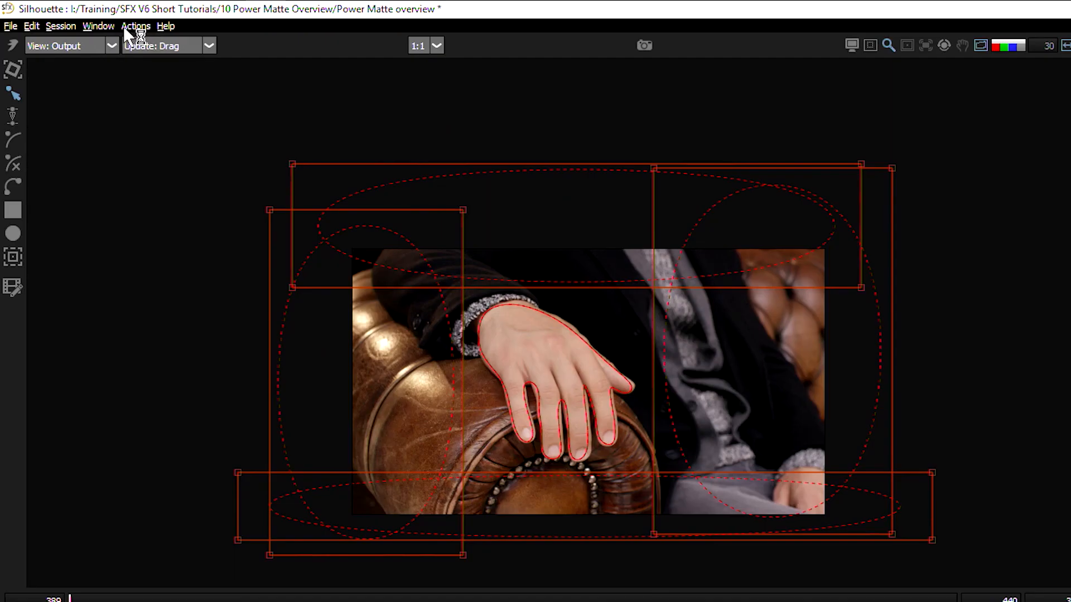
{"action": "left_click", "coordinate": [90, 17]}
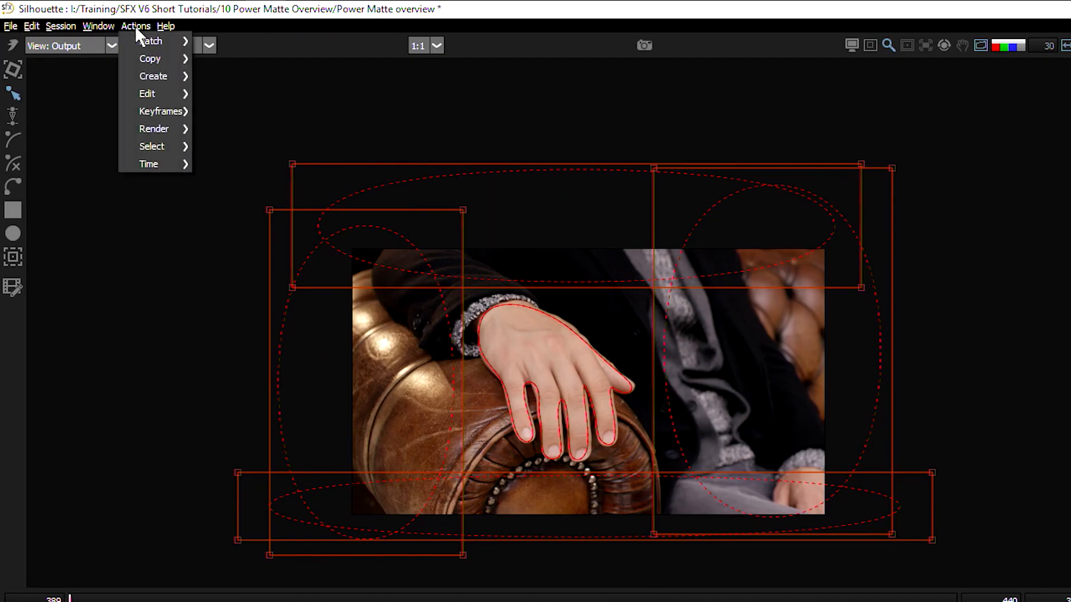
{"action": "mouse_move", "coordinate": [124, 84]}
{"action": "mouse_move", "coordinate": [152, 48]}
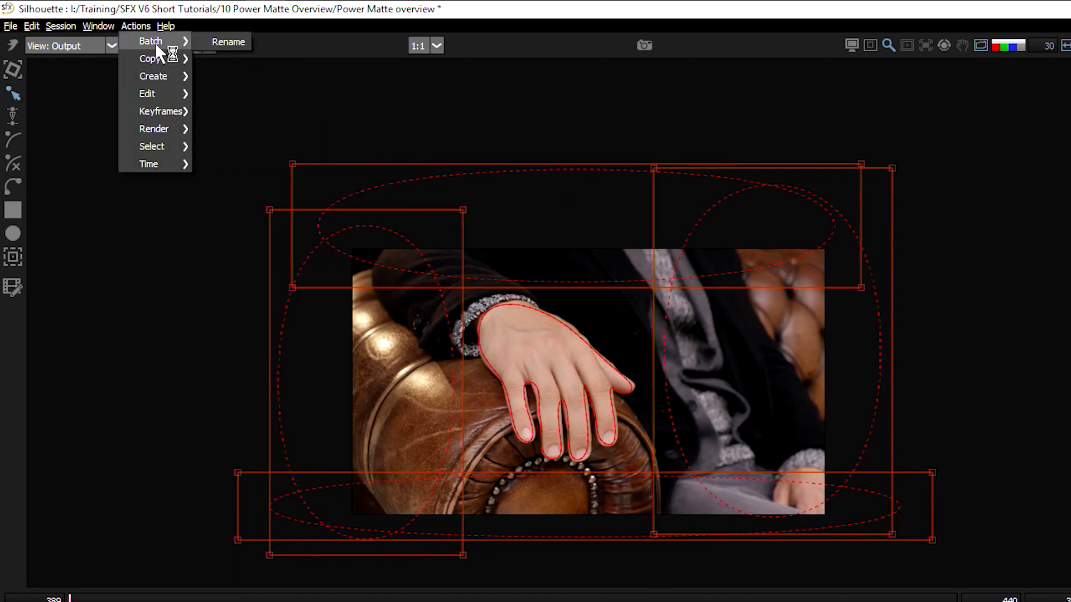
{"action": "left_click", "coordinate": [227, 44]}
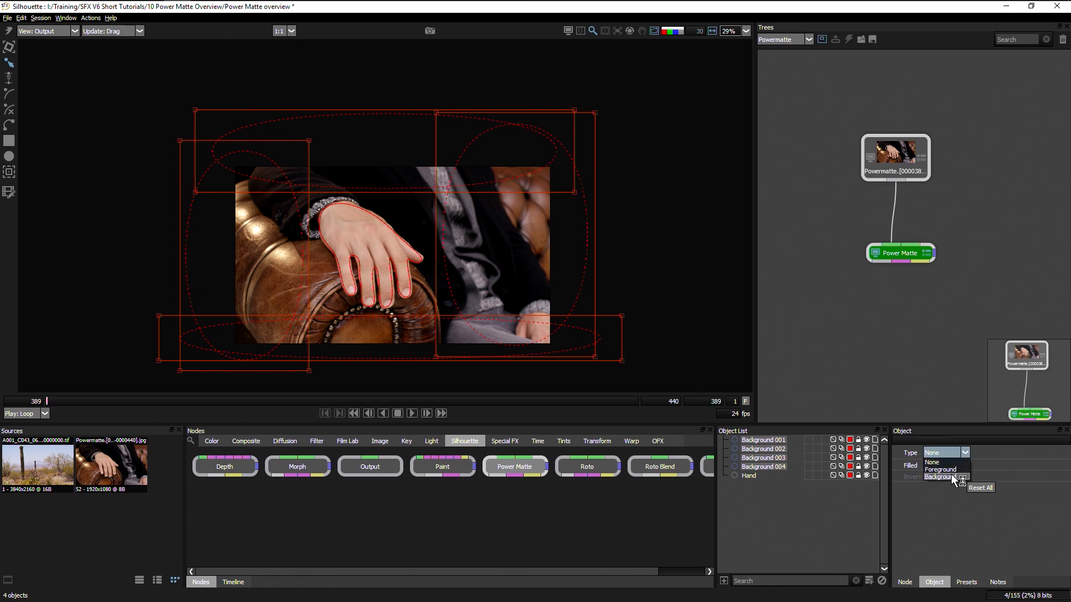
- Make the four background squares filled shapes of type Background and change their outline color to blue
{"action": "left_click", "coordinate": [951, 475]}
{"action": "left_click", "coordinate": [927, 465]}
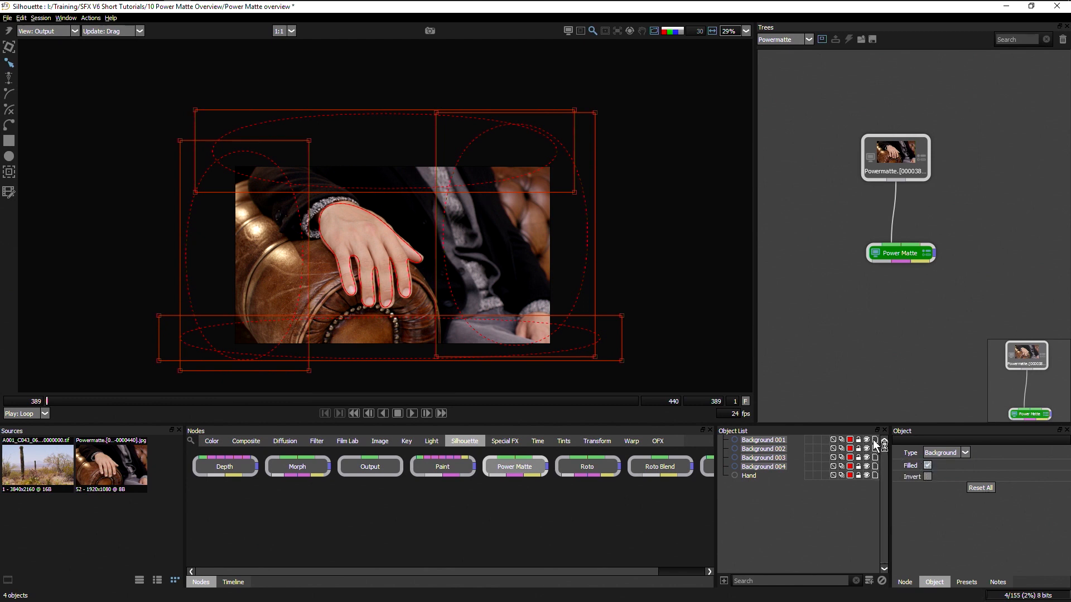
{"action": "left_click", "coordinate": [850, 440]}
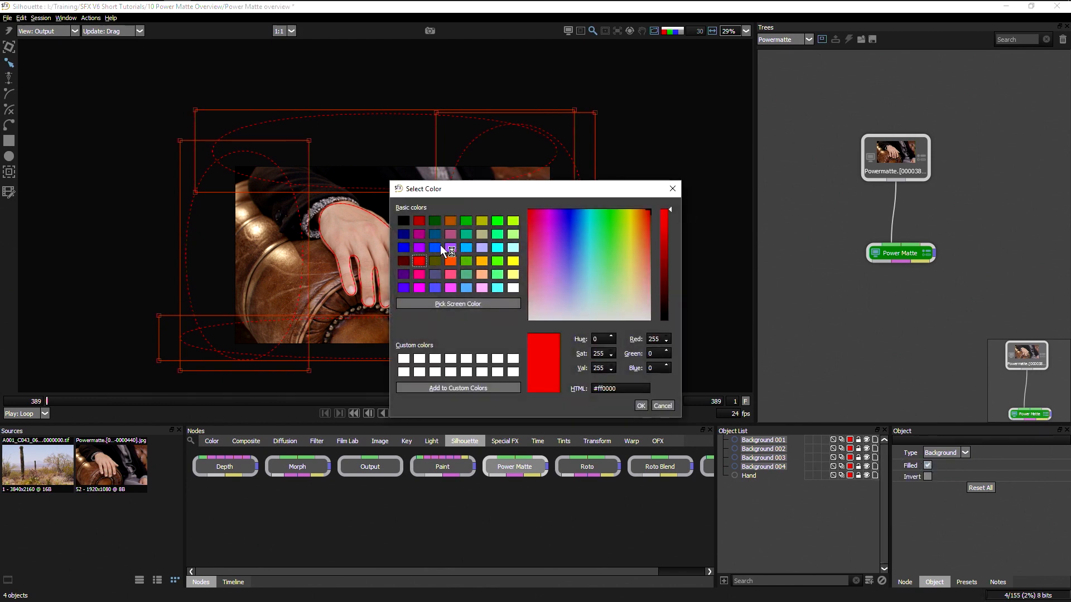
{"action": "left_click", "coordinate": [435, 248]}
{"action": "left_click", "coordinate": [641, 406]}
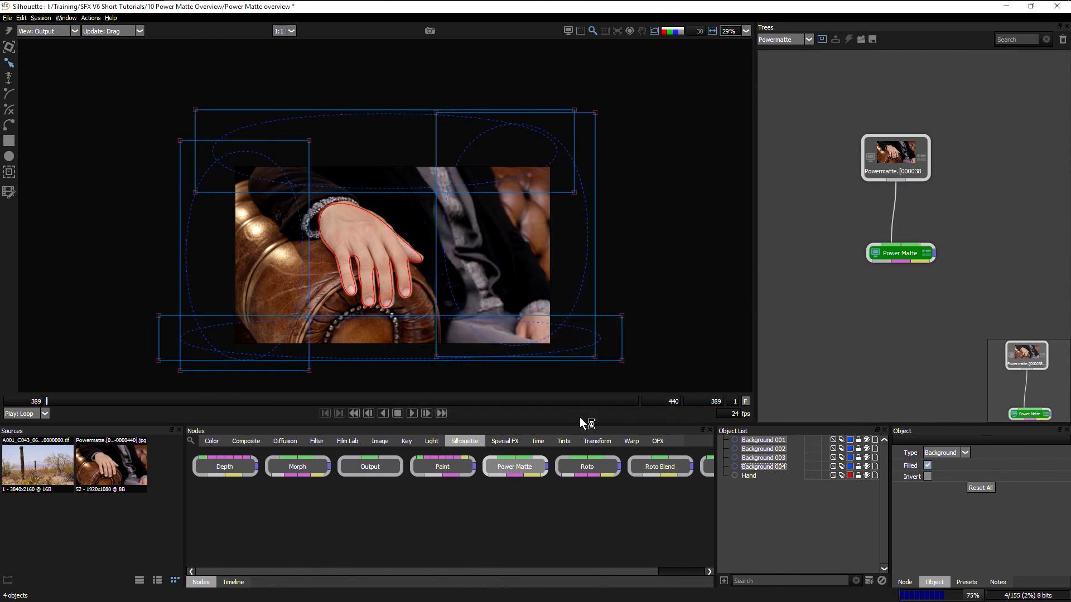
{"action": "left_click", "coordinate": [770, 508]}
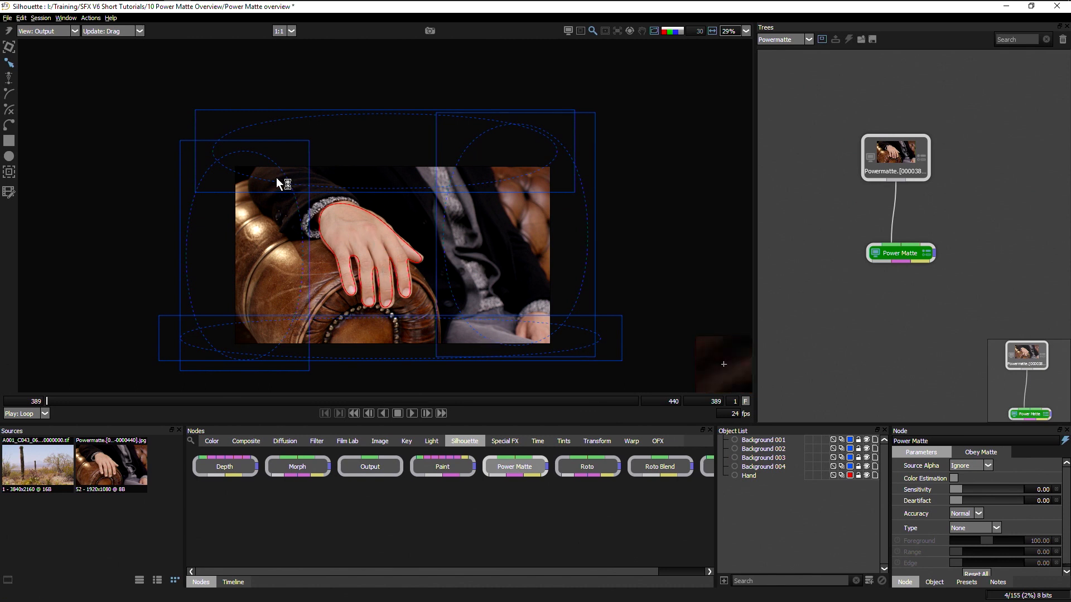
- Inspect the Trimap view and the Matte view of the hand, hiding the shape outlines for the matte
{"action": "left_click", "coordinate": [58, 31]}
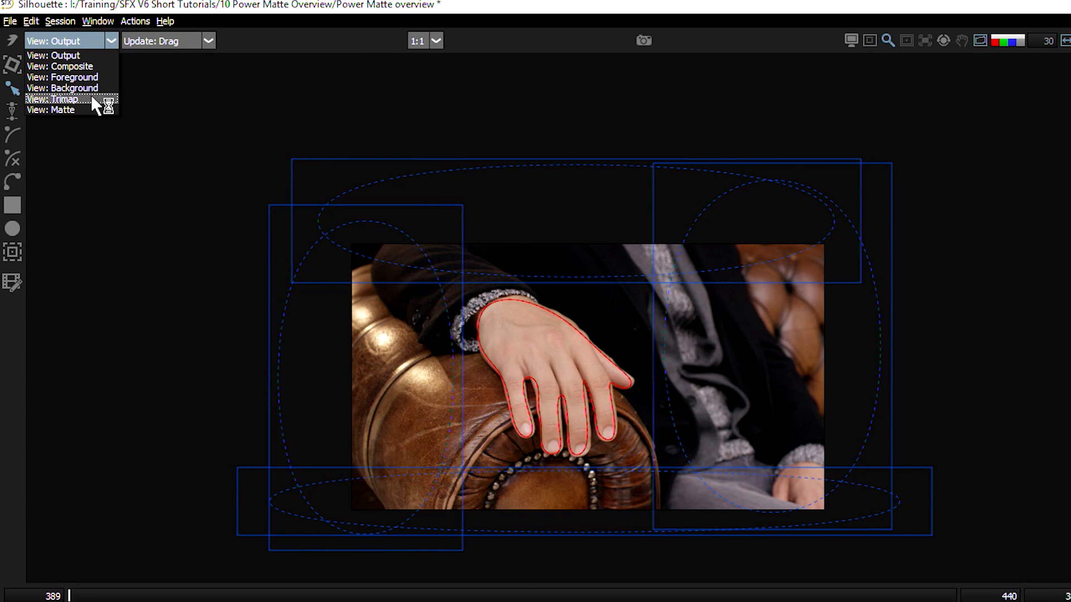
{"action": "left_click", "coordinate": [94, 99]}
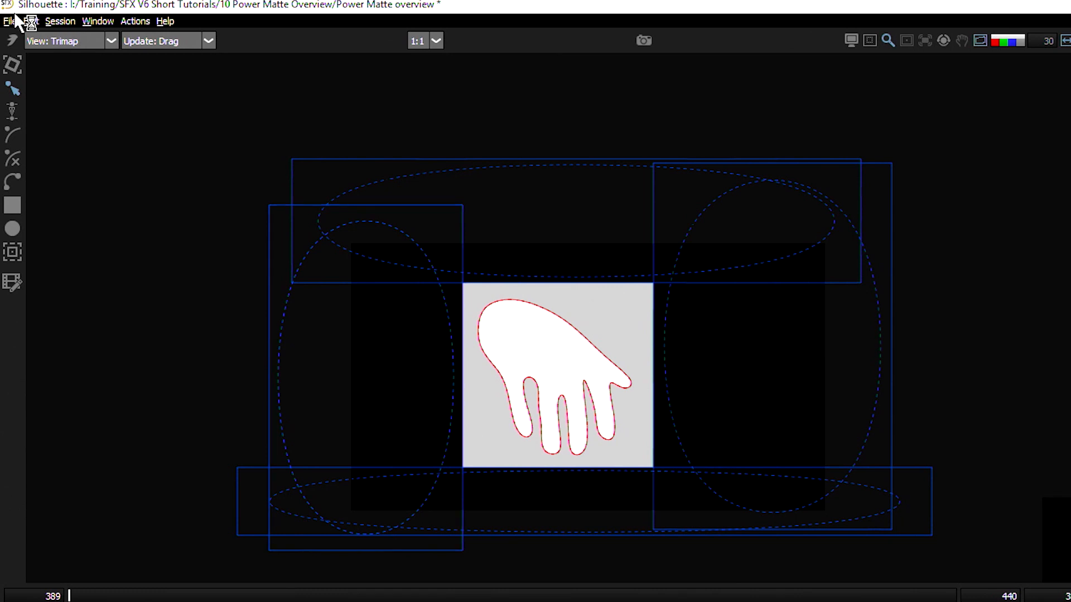
{"action": "left_click", "coordinate": [72, 45]}
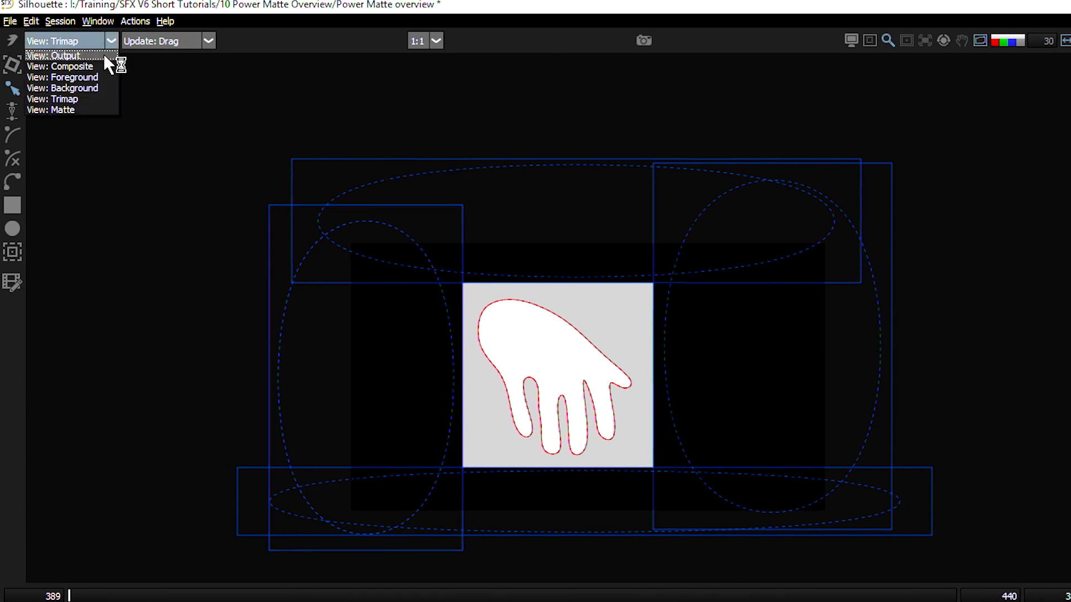
{"action": "left_click", "coordinate": [78, 110]}
{"action": "scroll", "coordinate": [232, 188], "scroll_direction": "up", "scroll_amount": 2}
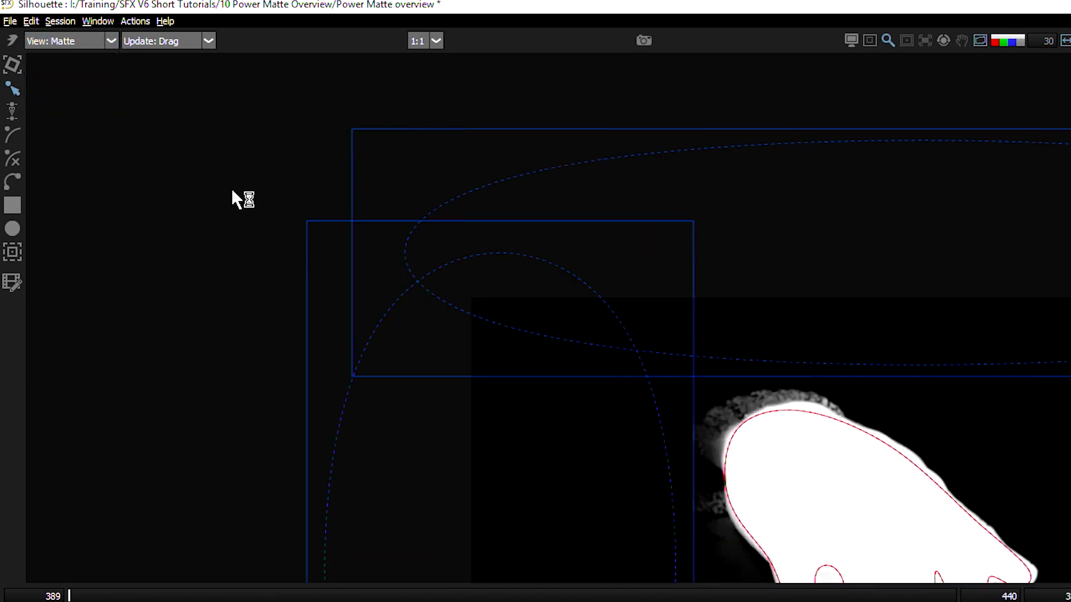
{"action": "left_click_drag", "start_coordinate": [836, 569], "coordinate": [617, 398]}
{"action": "key", "text": "shift+o"}
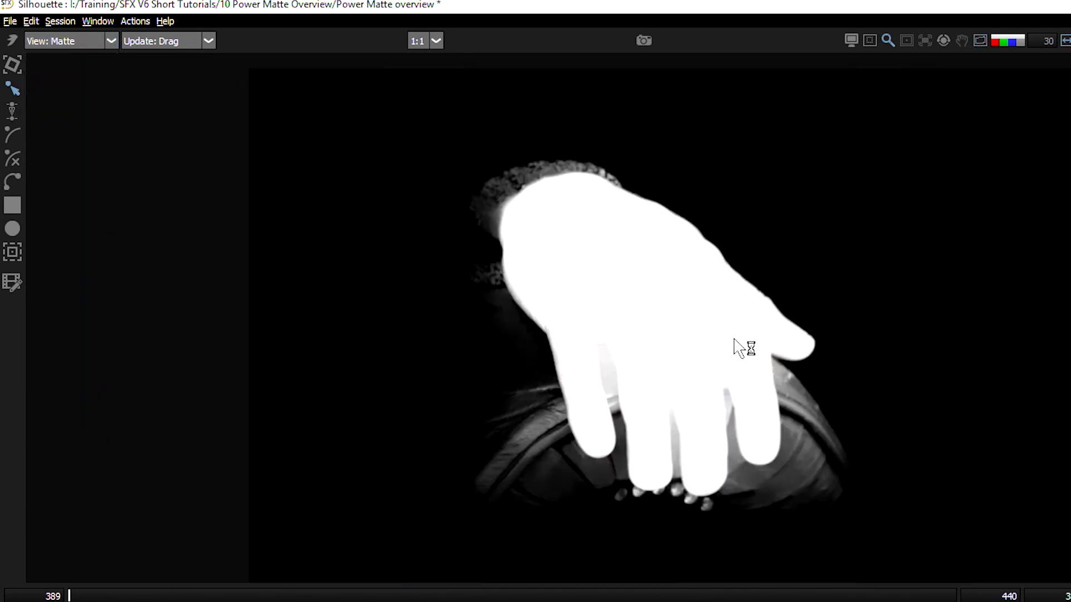
- Compare the hand's matte with and without the shape outlines, ending with the outlines hidden
{"action": "left_click", "coordinate": [983, 41]}
{"action": "left_click", "coordinate": [983, 40]}
{"action": "left_click", "coordinate": [981, 40]}
{"action": "left_click", "coordinate": [980, 41]}
{"action": "left_click", "coordinate": [981, 41]}
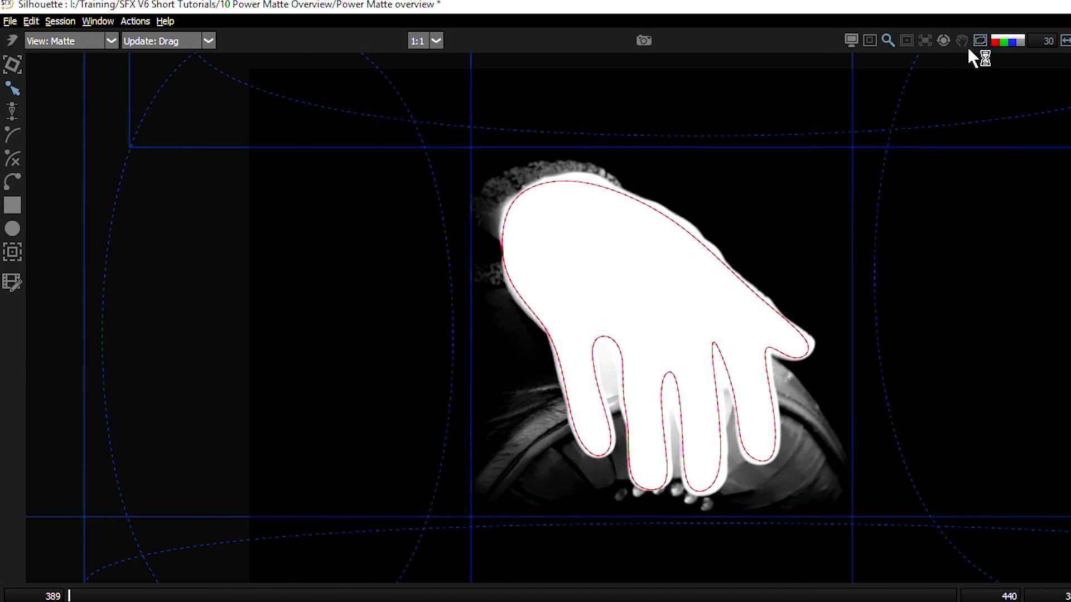
{"action": "left_click", "coordinate": [980, 41]}
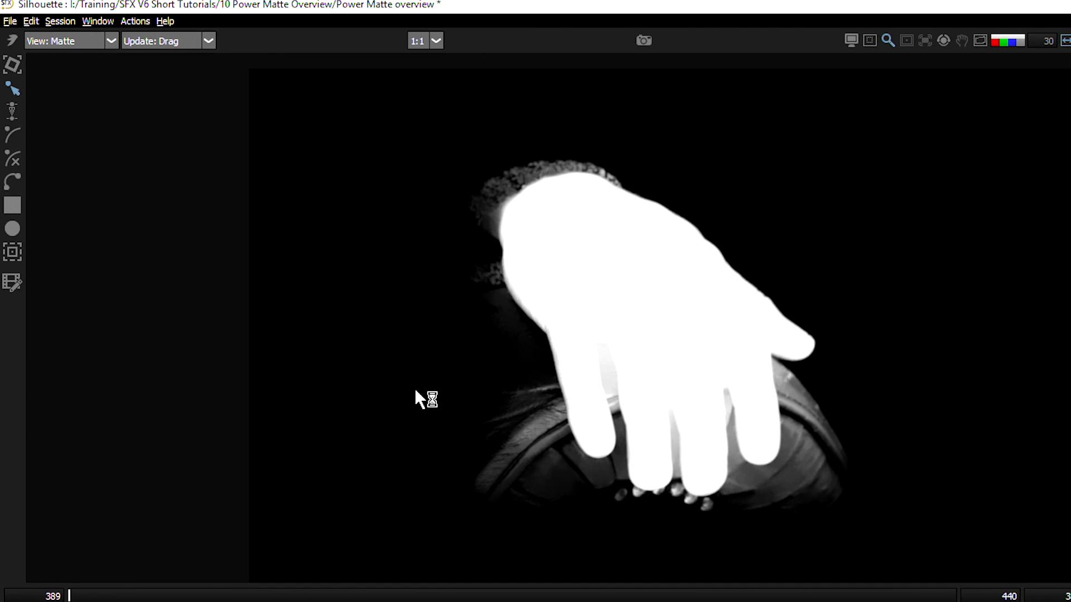
- Set the viewer update mode to Manual and draw an open X-spline of type Background along the hand's left edge
{"action": "left_click", "coordinate": [172, 40]}
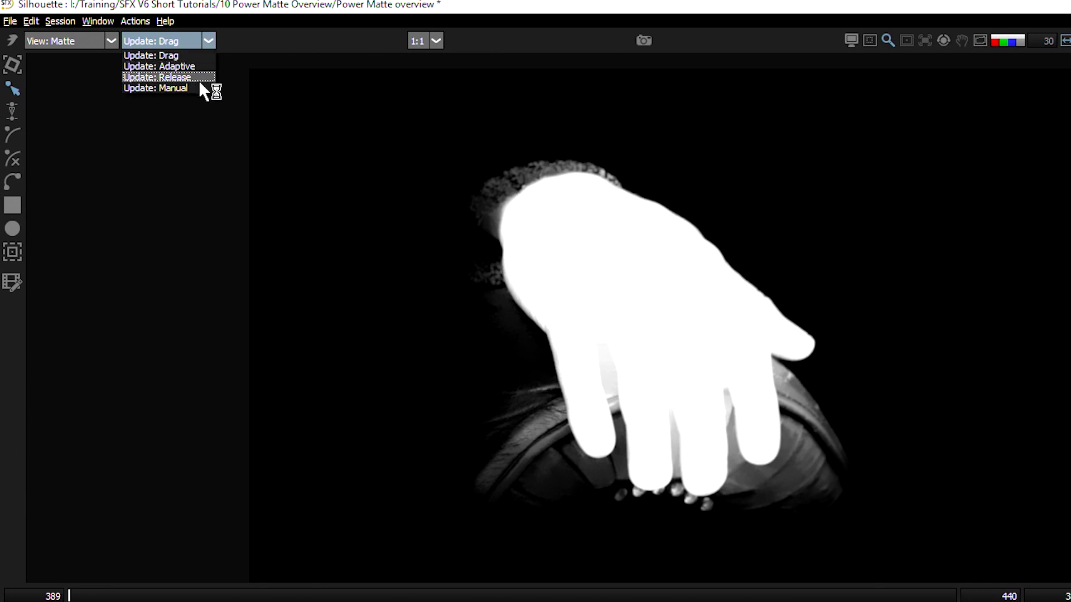
{"action": "left_click", "coordinate": [167, 88]}
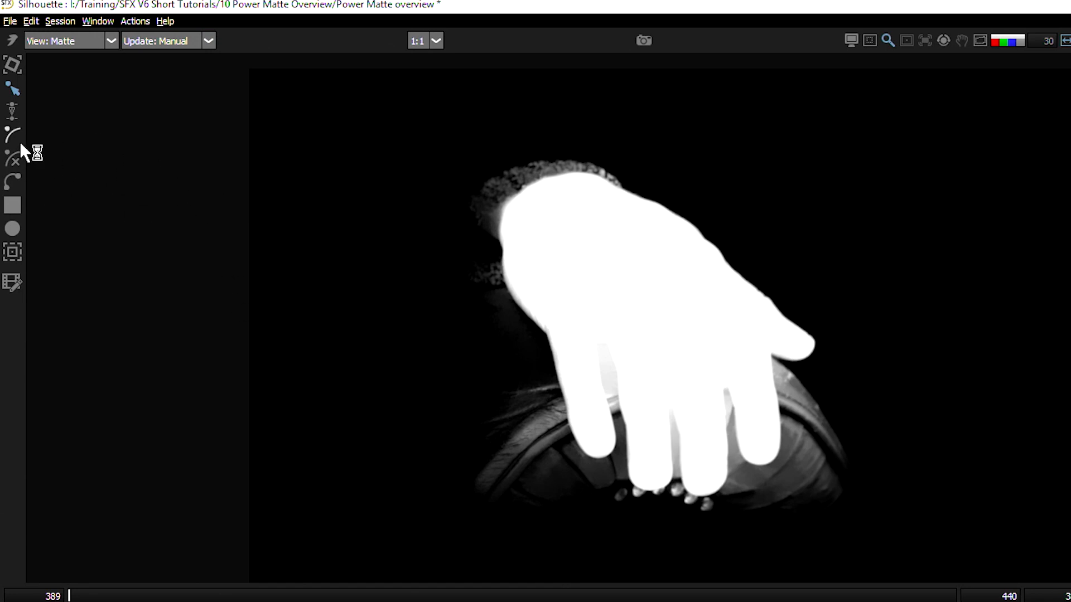
{"action": "left_click", "coordinate": [13, 157]}
{"action": "left_click", "coordinate": [416, 243]}
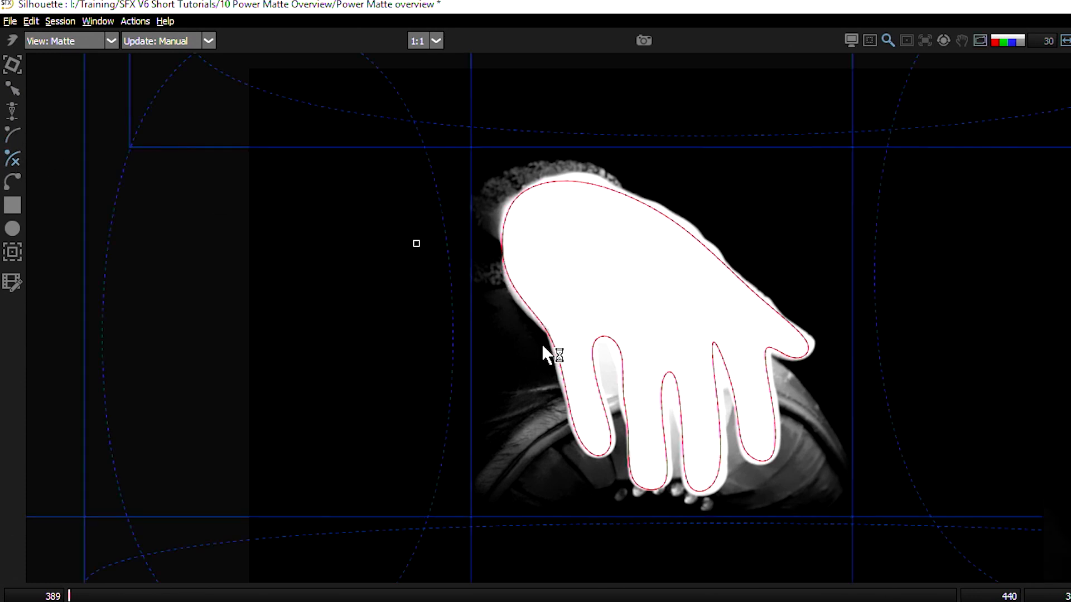
{"action": "left_click", "coordinate": [538, 343]}
{"action": "left_click", "coordinate": [566, 497]}
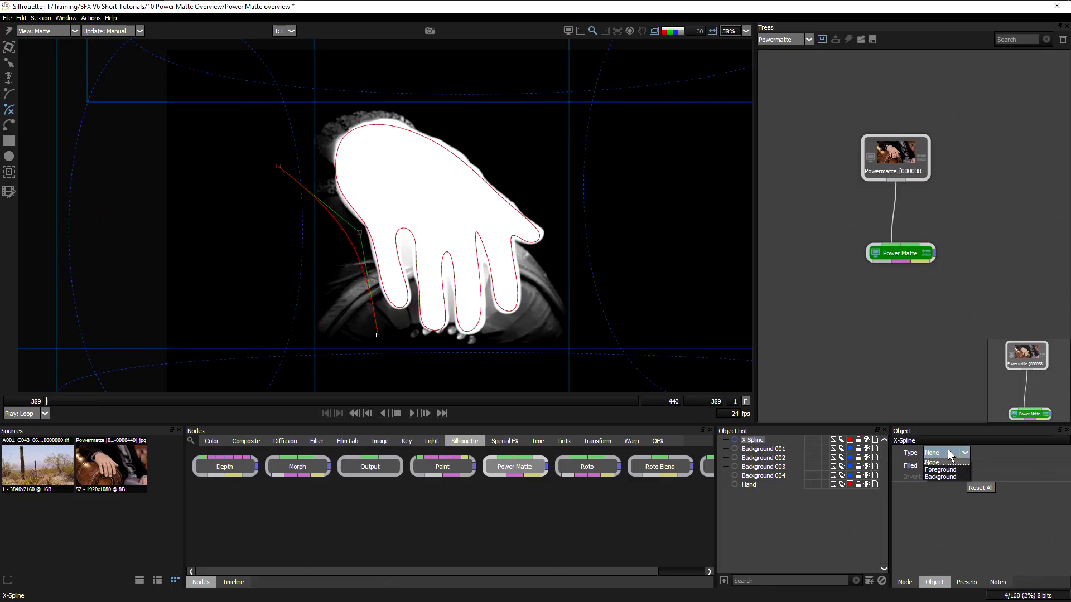
{"action": "left_click", "coordinate": [949, 453]}
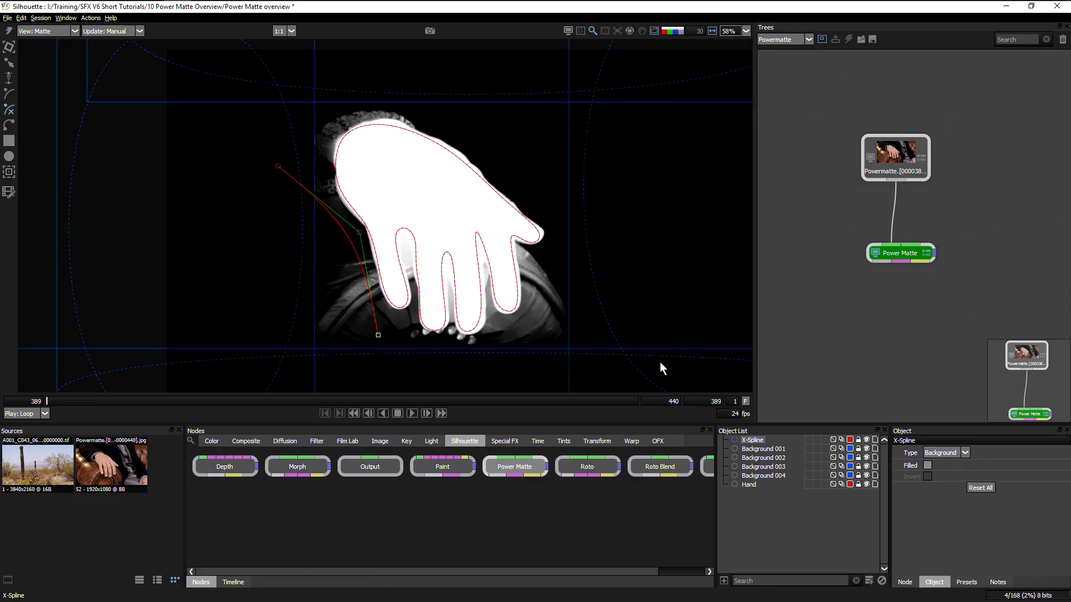
{"action": "left_click", "coordinate": [25, 320]}
{"action": "left_click", "coordinate": [129, 277]}
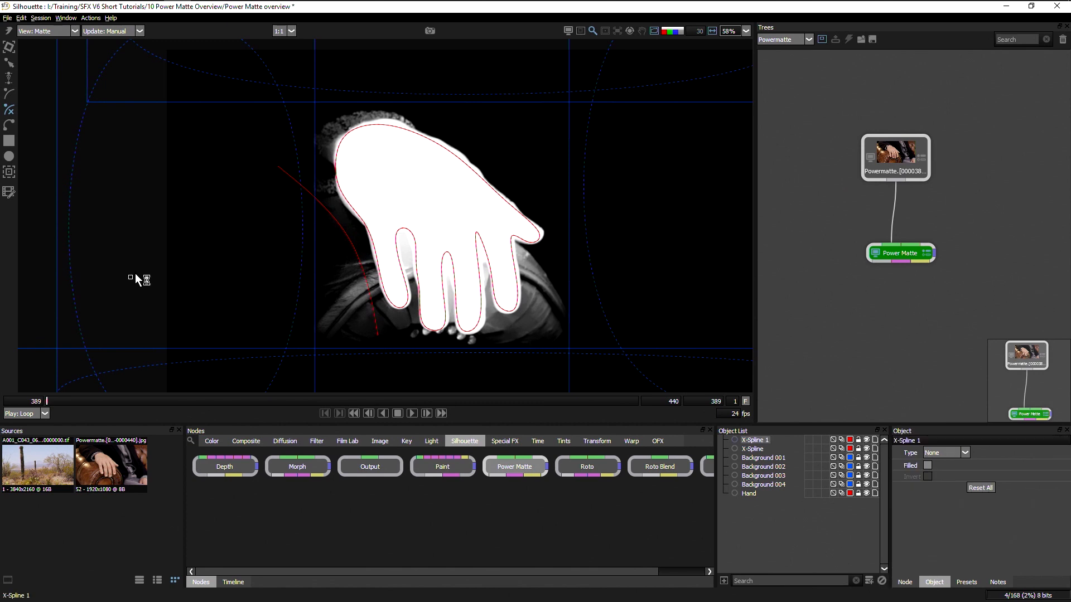
{"action": "key", "text": "ctrl+z"}
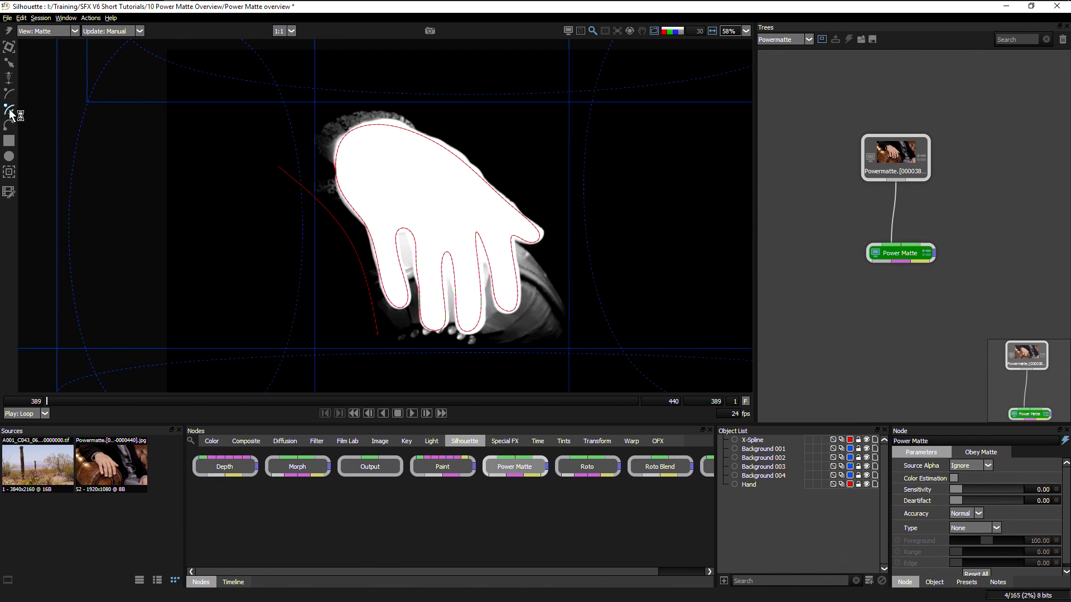
- Draw an open X-spline of type Background below the thumb, curving around the adjacent fingertips, and refresh the matte
{"action": "left_click", "coordinate": [527, 250]}
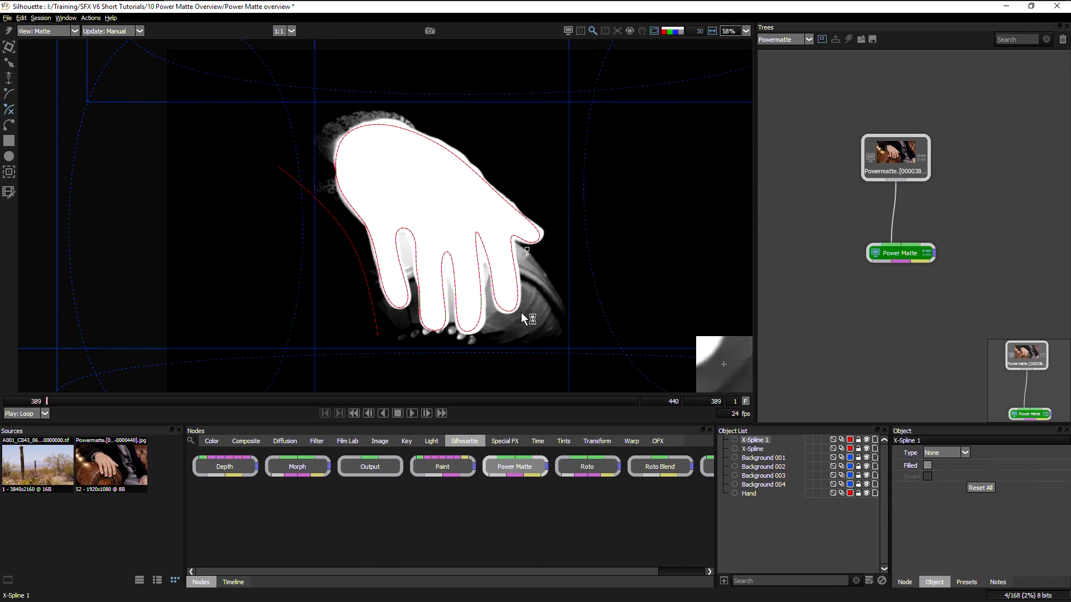
{"action": "left_click", "coordinate": [526, 306]}
{"action": "left_click", "coordinate": [488, 339]}
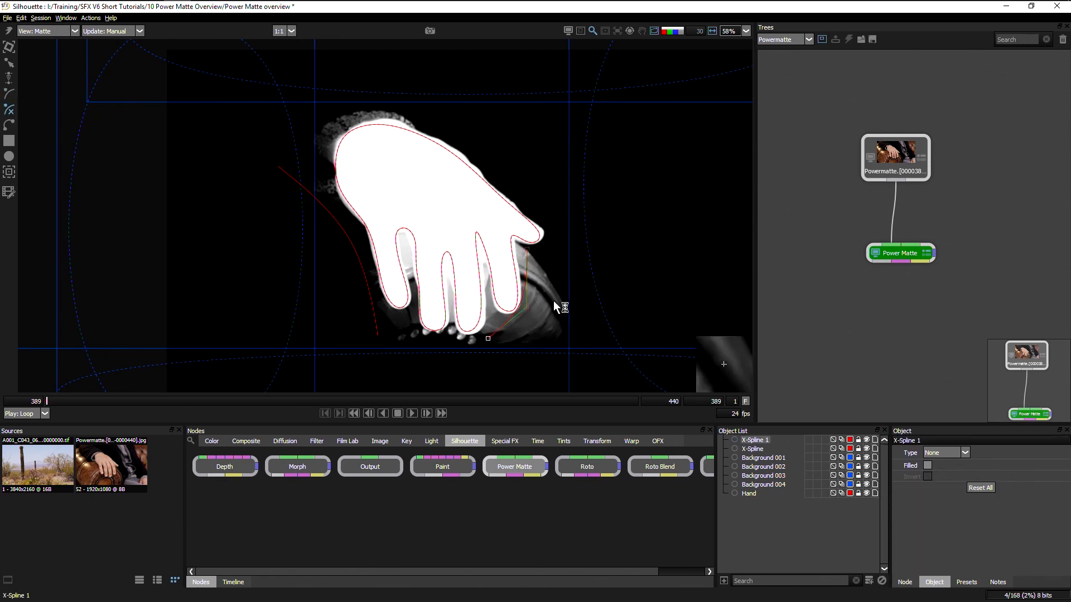
{"action": "left_click_drag", "start_coordinate": [527, 308], "coordinate": [534, 316]}
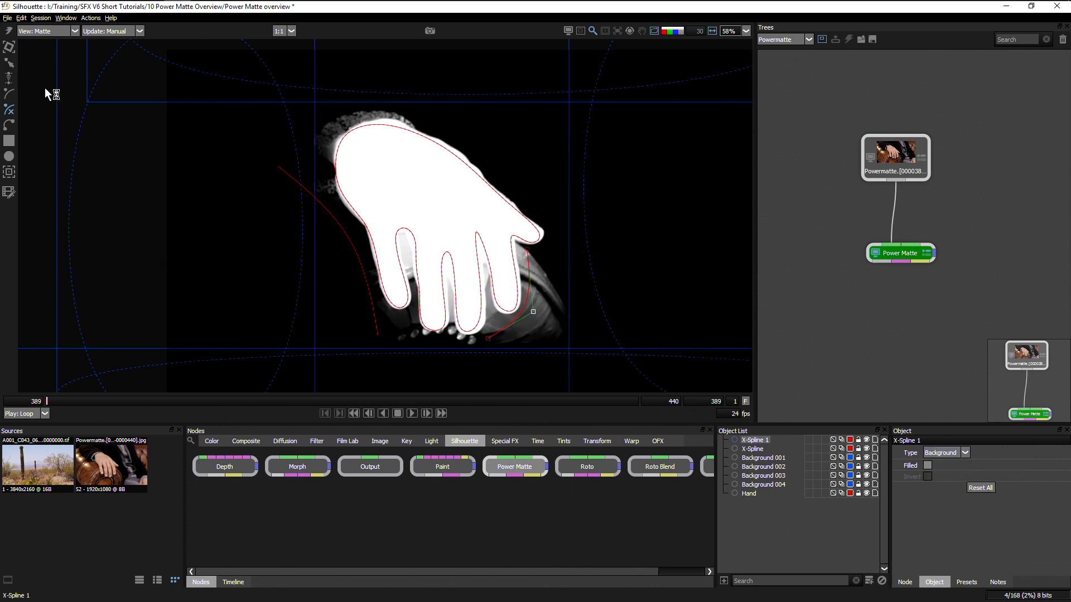
{"action": "left_click", "coordinate": [80, 106]}
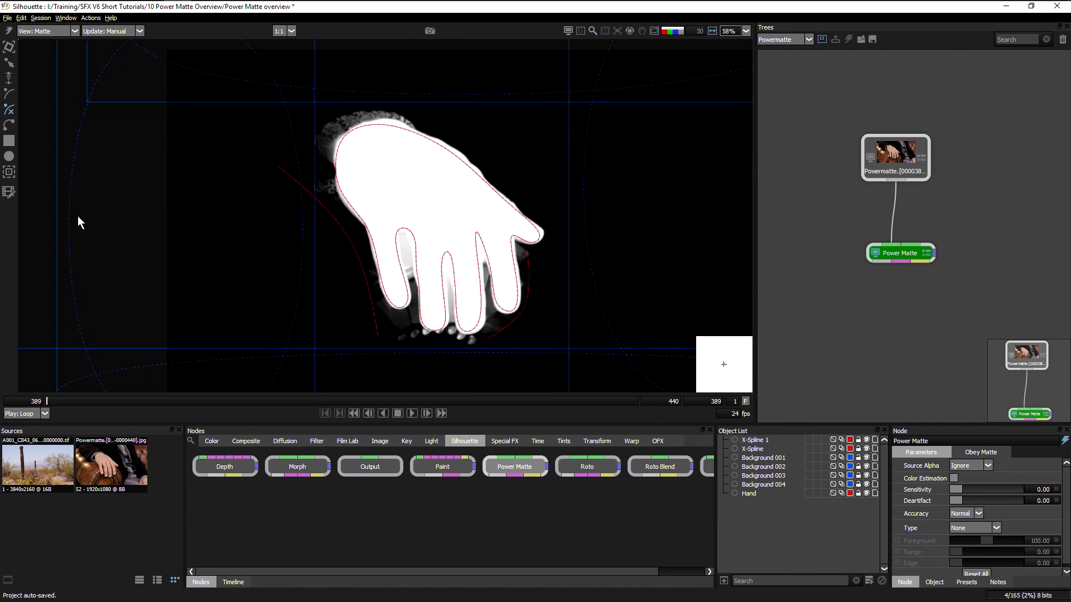
- Move the hand's source and Power Matte nodes aside, and add the A001_C043 desert clip with its own connected Power Matte node
{"action": "left_click_drag", "start_coordinate": [772, 52], "coordinate": [929, 263]}
{"action": "left_click_drag", "start_coordinate": [909, 150], "coordinate": [994, 145]}
{"action": "left_click", "coordinate": [887, 206]}
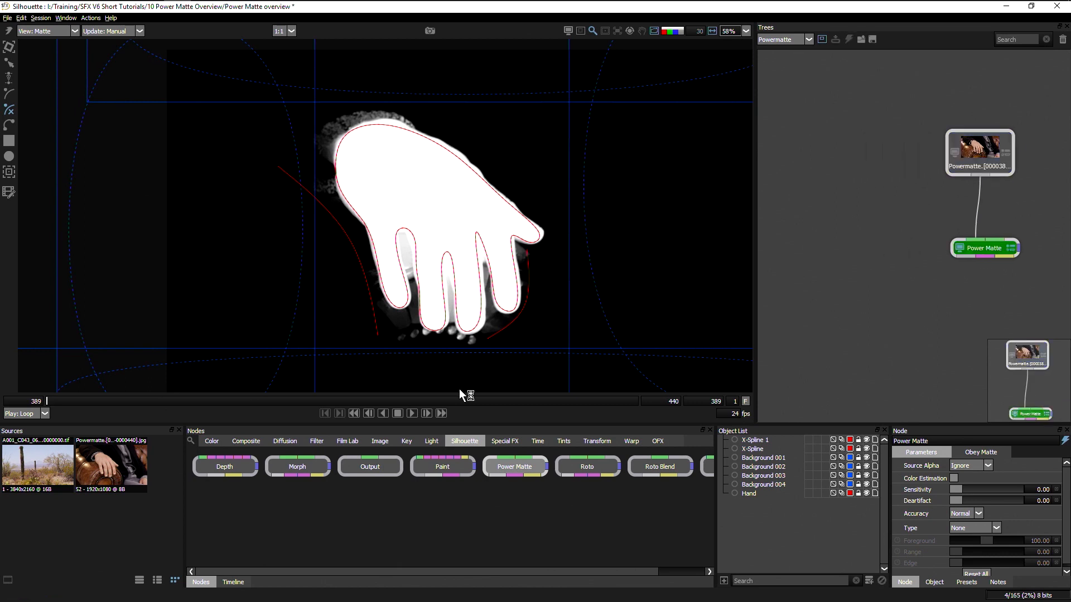
{"action": "left_click_drag", "start_coordinate": [36, 454], "coordinate": [849, 146]}
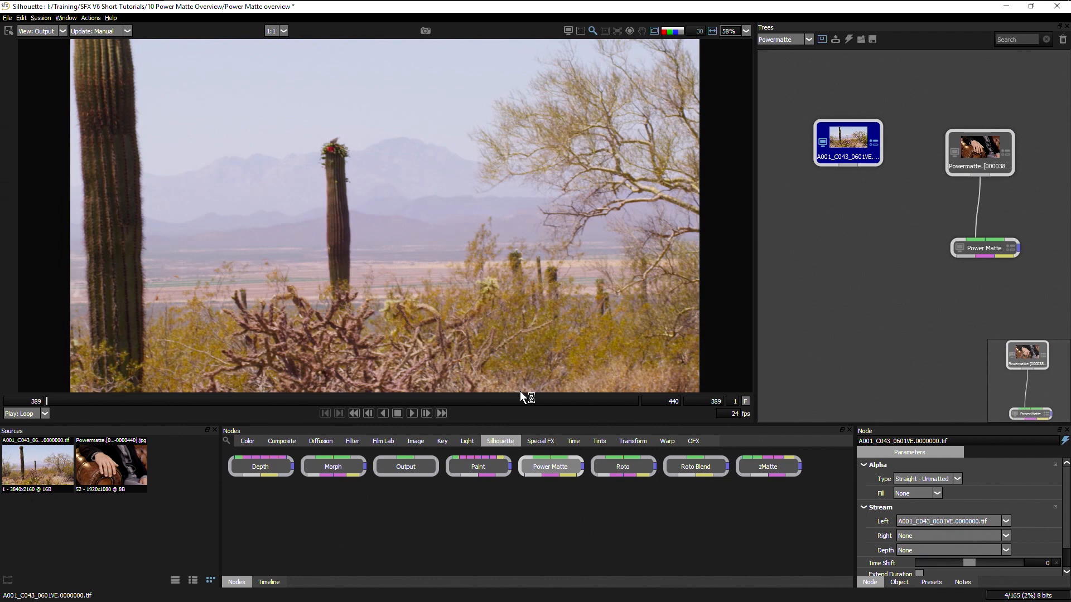
{"action": "left_click_drag", "start_coordinate": [589, 477], "coordinate": [859, 240]}
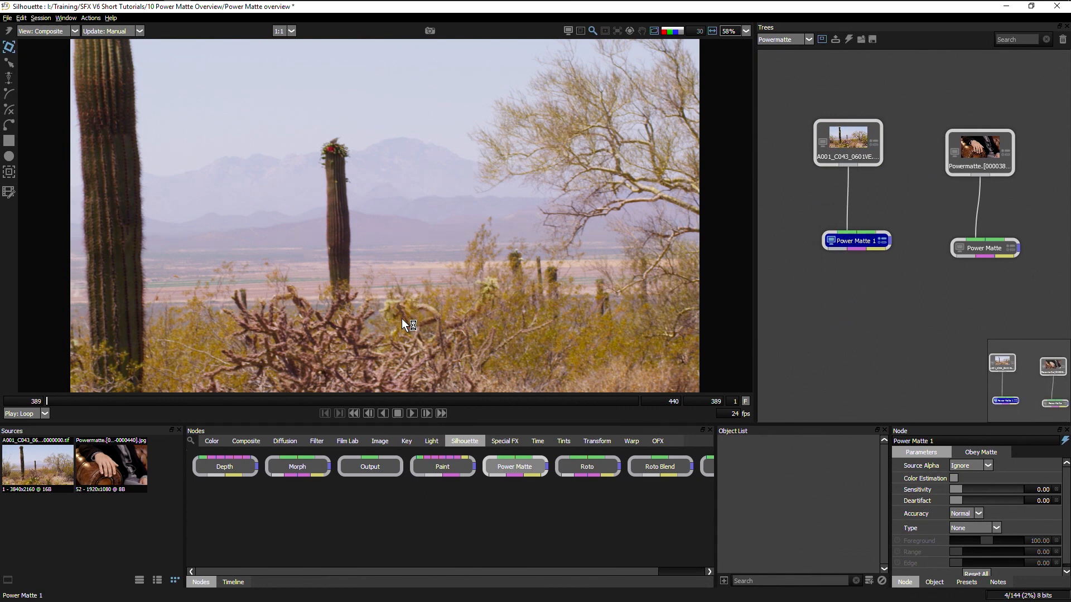
- Draw a wide rectangle overlapping the desert image's bottom edge and extending beyond the frame on both sides
{"action": "key", "text": "o"}
{"action": "left_click", "coordinate": [9, 141]}
{"action": "left_click_drag", "start_coordinate": [189, 354], "coordinate": [588, 293]}
- Draw narrow ellipses inside the large left cactus and the middle cactus, adjusting their points to fit the trunks
{"action": "left_click", "coordinate": [9, 157]}
{"action": "left_click_drag", "start_coordinate": [229, 120], "coordinate": [266, 311]}
{"action": "left_click_drag", "start_coordinate": [228, 311], "coordinate": [237, 318]}
{"action": "left_click_drag", "start_coordinate": [266, 110], "coordinate": [231, 98]}
{"action": "left_click", "coordinate": [9, 156]}
{"action": "left_click_drag", "start_coordinate": [353, 172], "coordinate": [372, 293]}
{"action": "left_click_drag", "start_coordinate": [370, 172], "coordinate": [363, 174]}
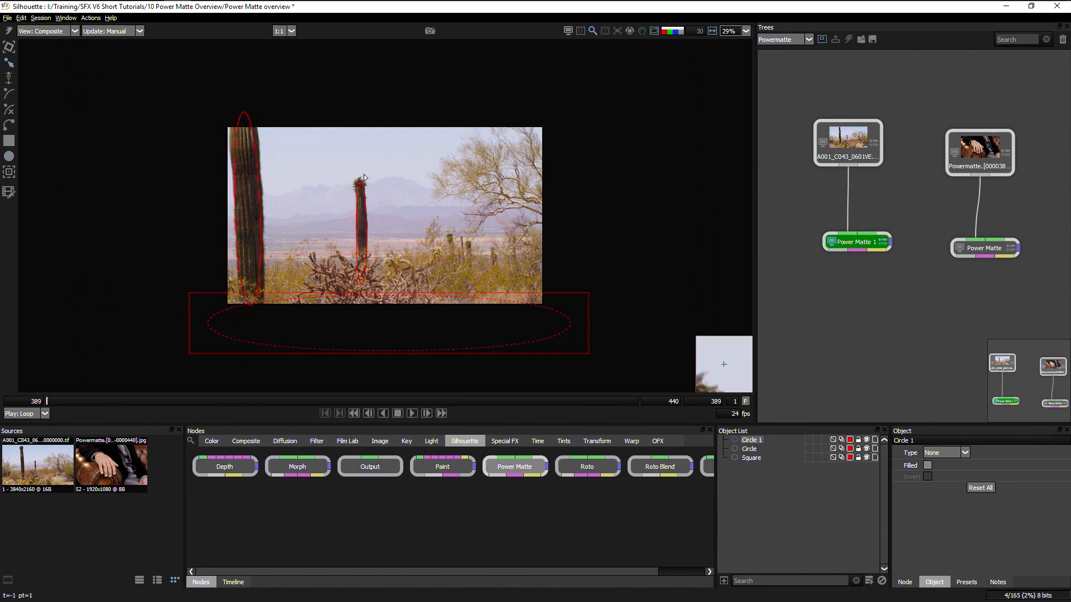
{"action": "left_click_drag", "start_coordinate": [352, 293], "coordinate": [369, 291]}
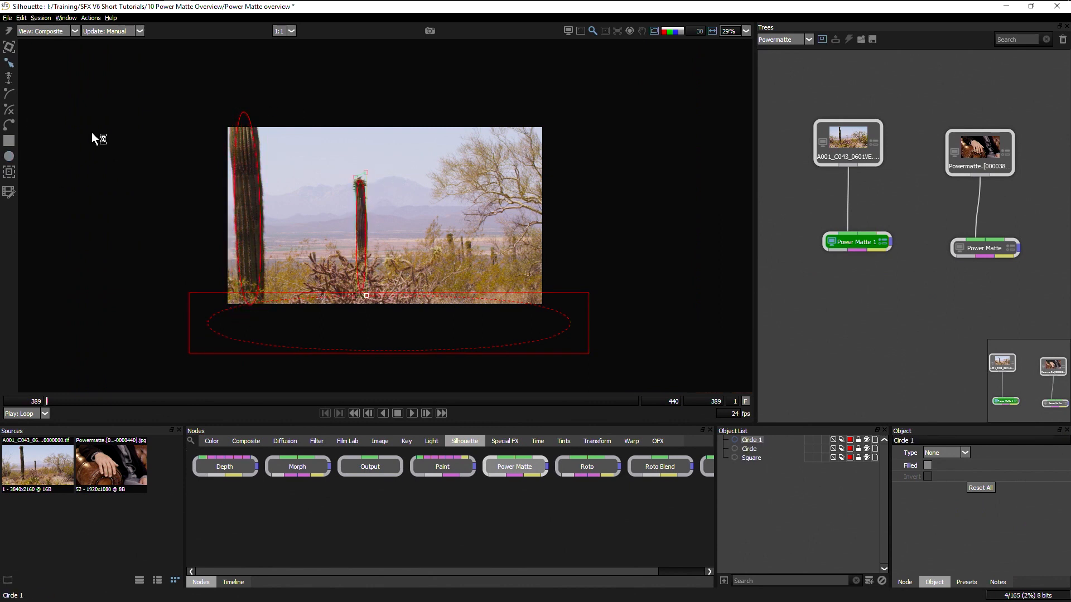
- Draw a closed X-spline around the bushes in the image's lower right, extending past the right and bottom edges
{"action": "left_click", "coordinate": [8, 125]}
{"action": "left_click", "coordinate": [371, 305]}
{"action": "left_click", "coordinate": [467, 256]}
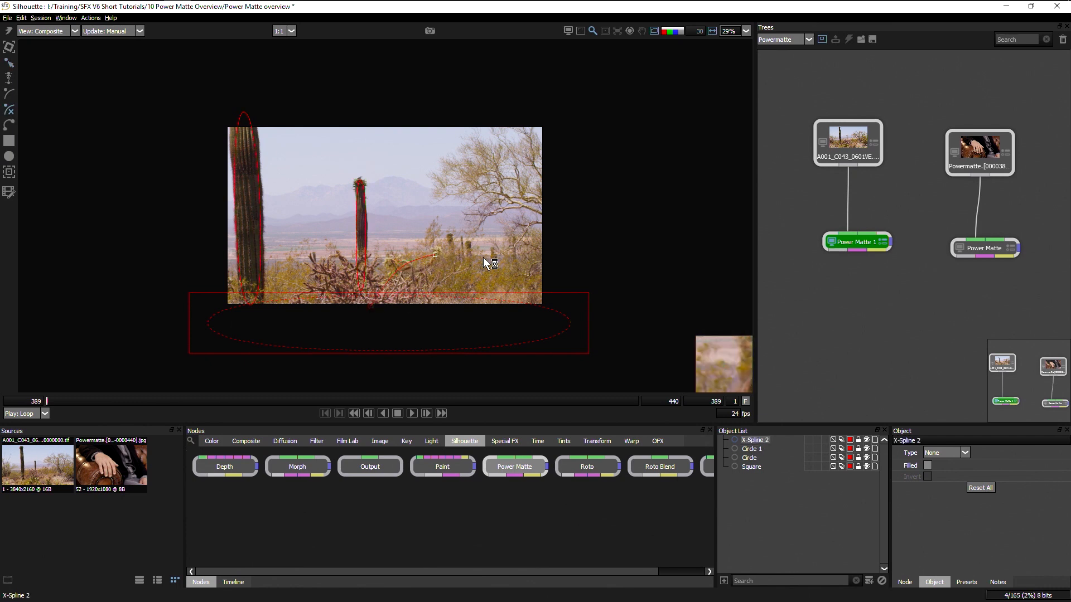
{"action": "left_click", "coordinate": [509, 269]}
{"action": "left_click", "coordinate": [538, 247]}
{"action": "left_click", "coordinate": [590, 236]}
{"action": "left_click", "coordinate": [613, 318]}
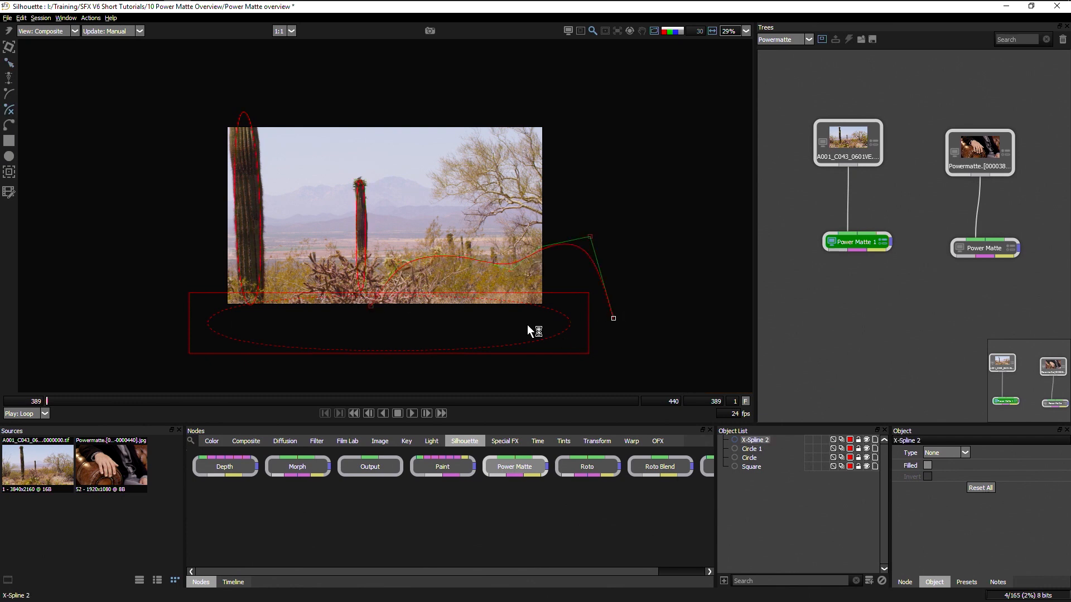
{"action": "left_click", "coordinate": [371, 309]}
- Draw a closed X-spline over the undergrowth in the image's lower left, between the left cactus and the bush spline
{"action": "left_click", "coordinate": [9, 155]}
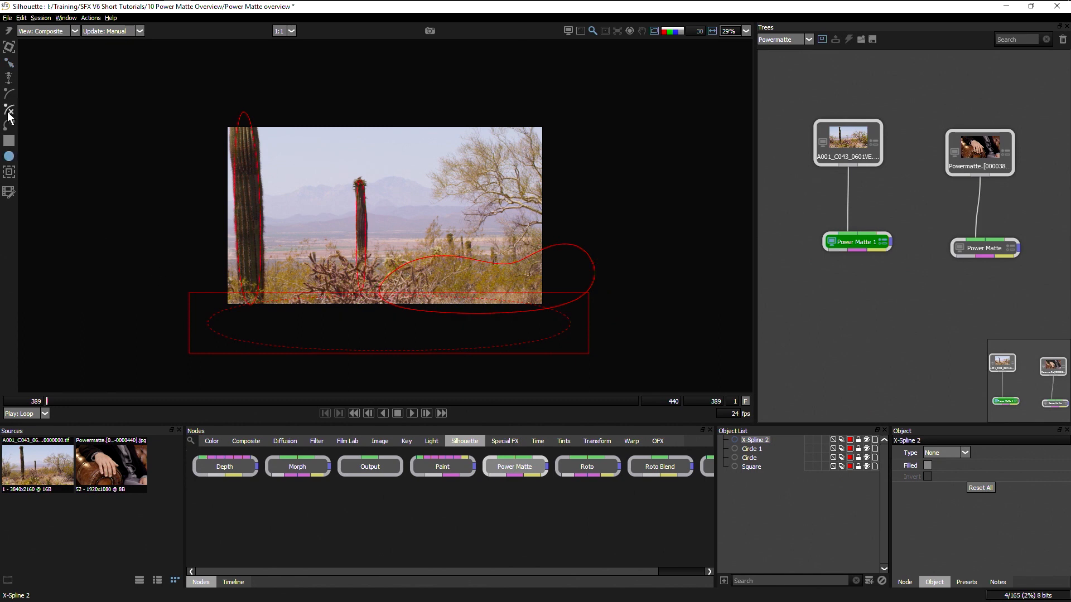
{"action": "left_click", "coordinate": [8, 114]}
{"action": "left_click", "coordinate": [222, 310]}
{"action": "left_click", "coordinate": [286, 268]}
{"action": "left_click", "coordinate": [349, 273]}
{"action": "left_click", "coordinate": [395, 282]}
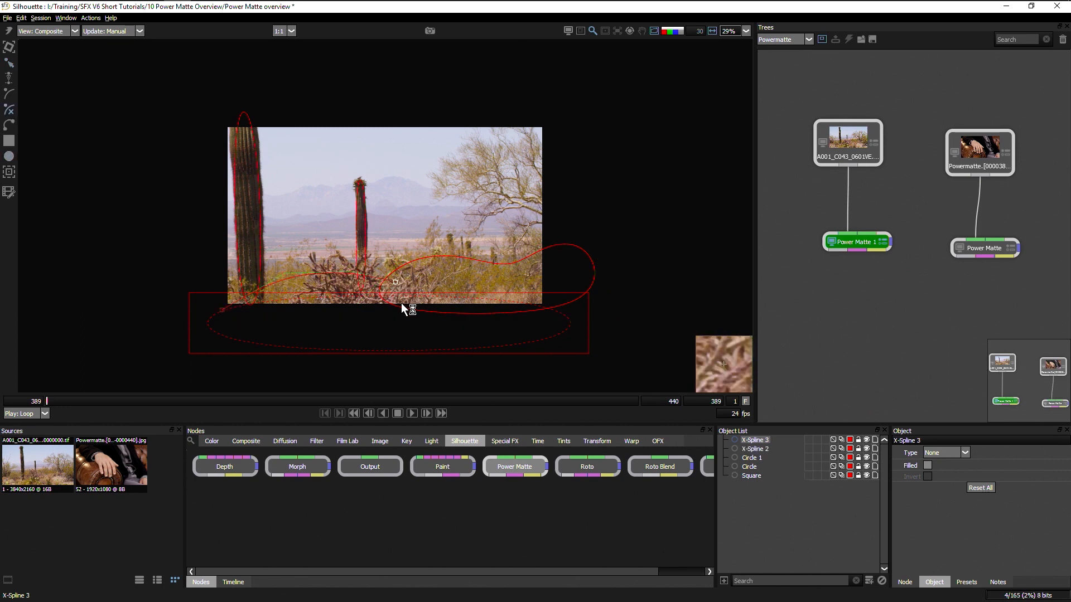
{"action": "left_click", "coordinate": [222, 310]}
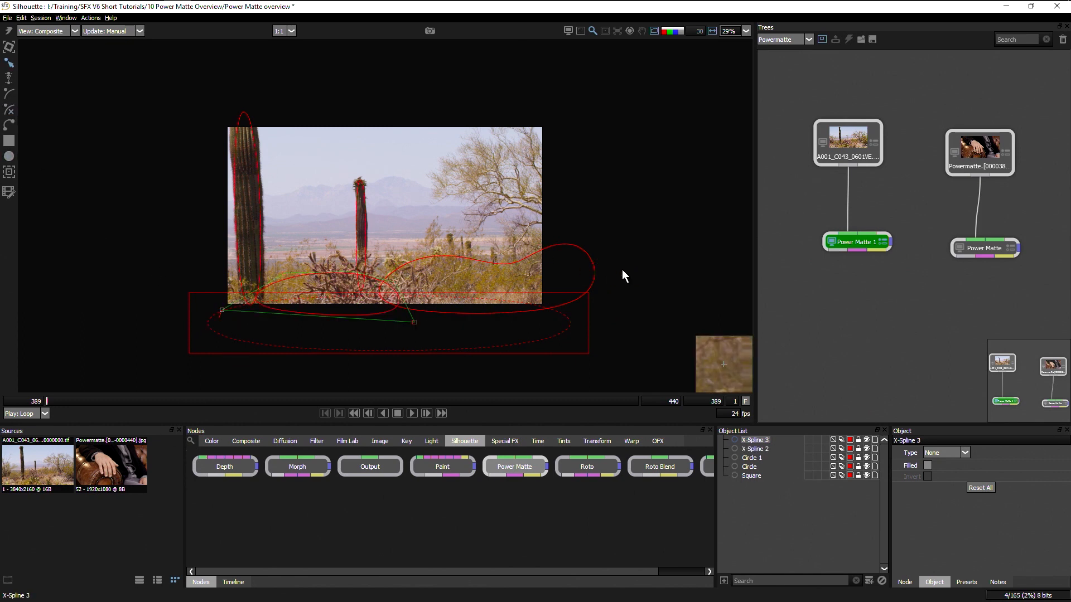
- Draw a thin ellipse inside each of the two small distant cacti right of the middle cactus
{"action": "left_click_drag", "start_coordinate": [343, 309], "coordinate": [349, 365]}
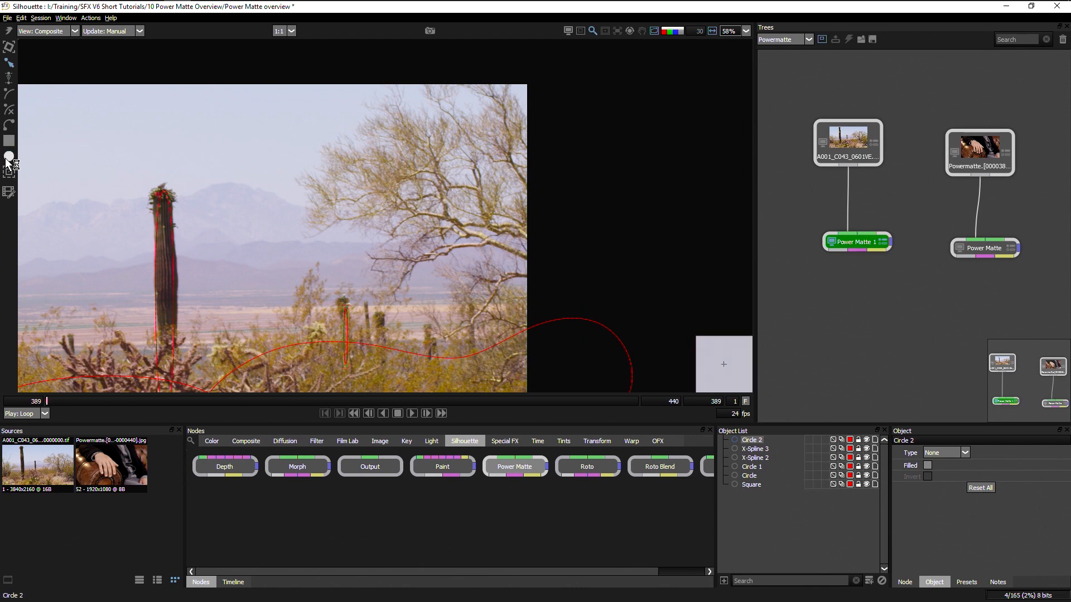
{"action": "left_click", "coordinate": [9, 158]}
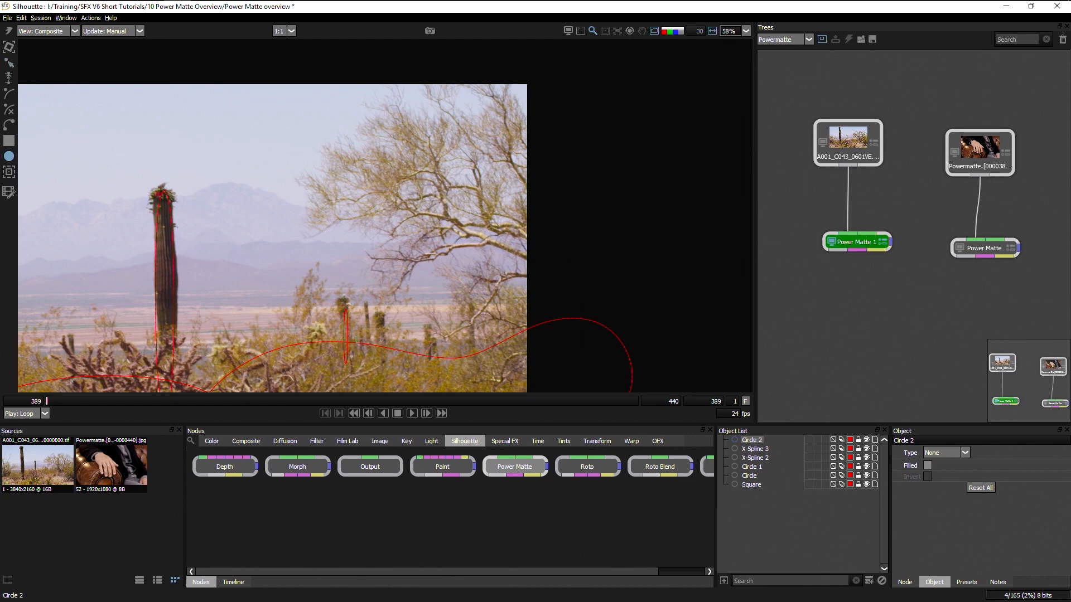
{"action": "left_click_drag", "start_coordinate": [380, 319], "coordinate": [385, 365]}
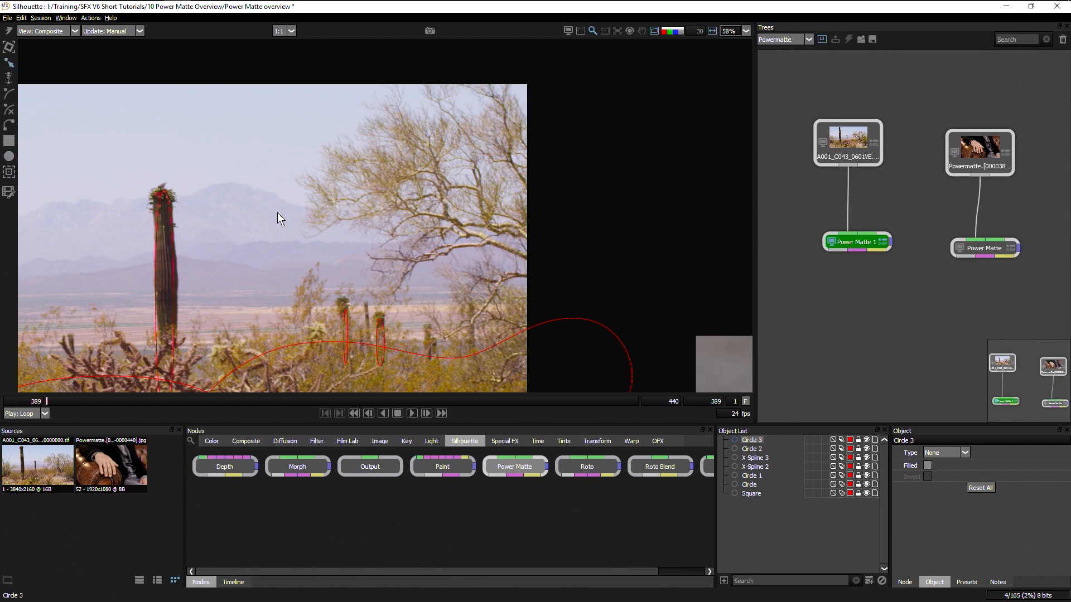
- Draw three open X-splines along the main branches of the tree at the image's right edge
{"action": "left_click", "coordinate": [9, 110]}
{"action": "left_click", "coordinate": [546, 263]}
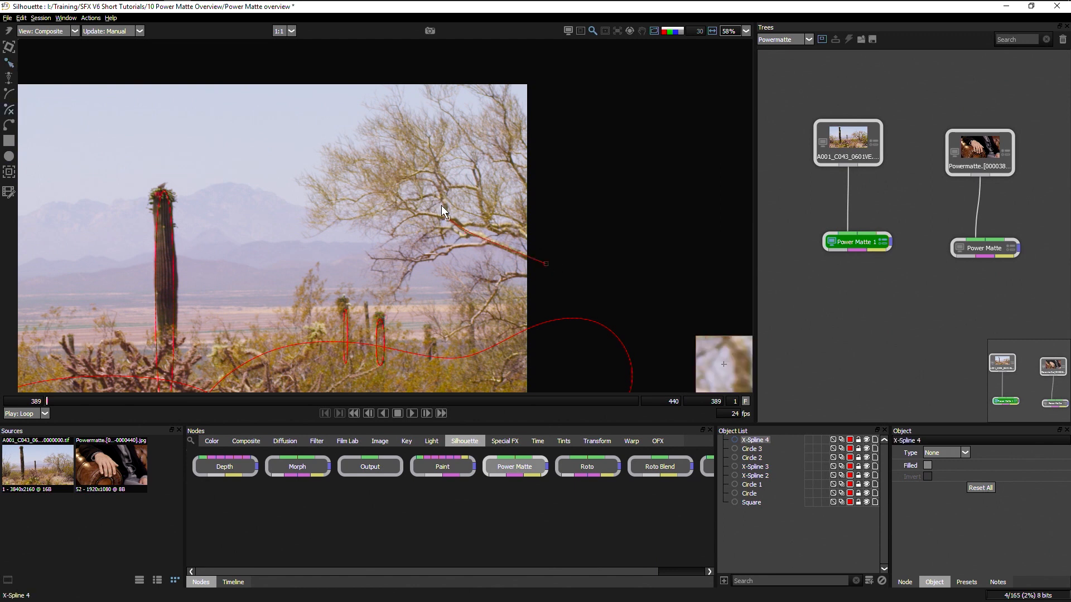
{"action": "left_click", "coordinate": [10, 111]}
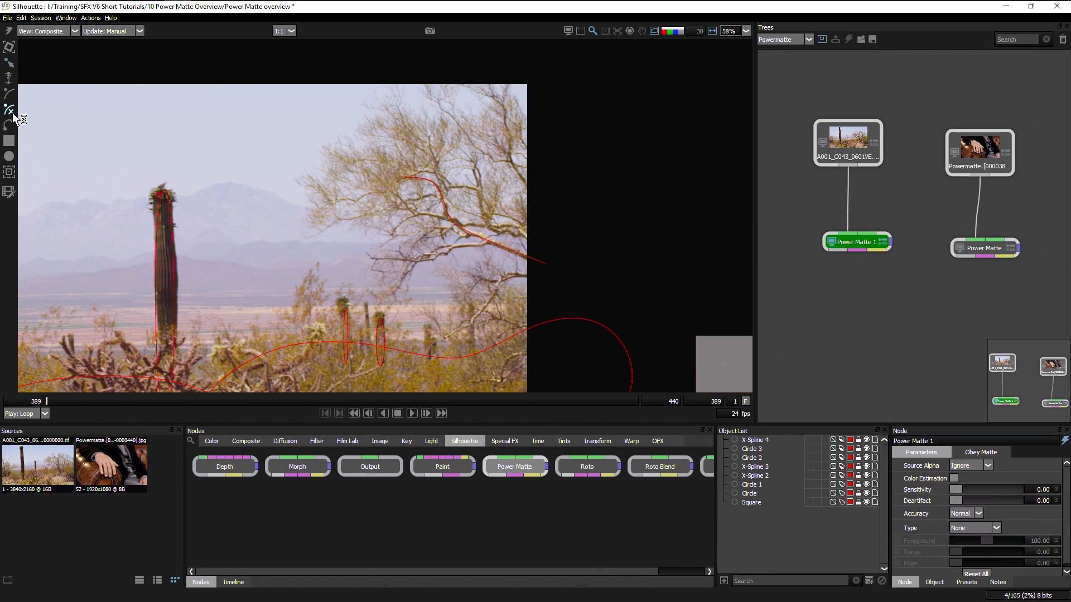
{"action": "left_click", "coordinate": [541, 243]}
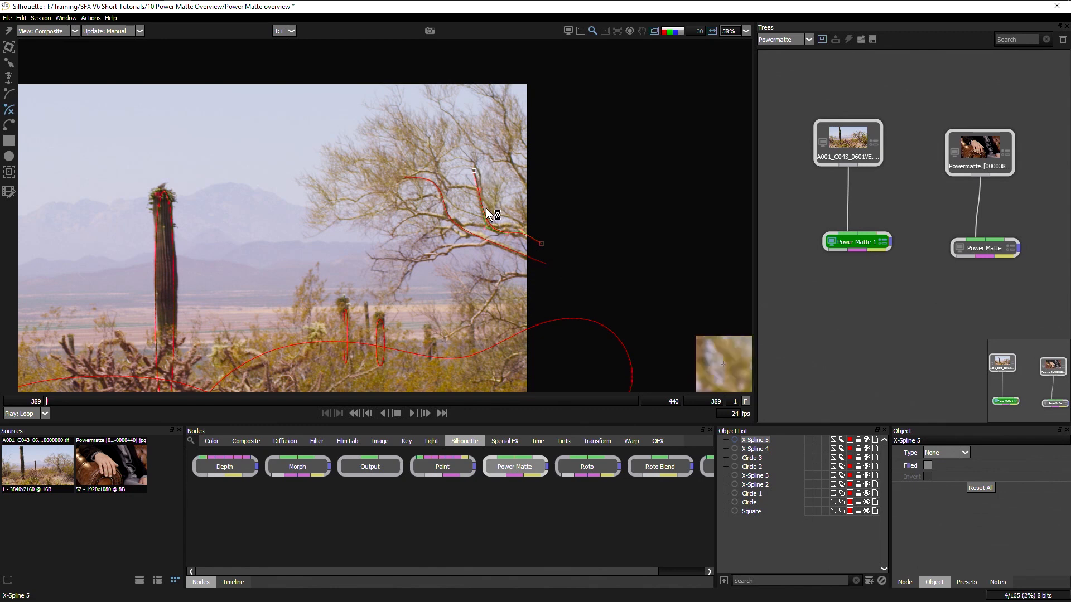
{"action": "left_click", "coordinate": [9, 111]}
{"action": "left_click", "coordinate": [506, 110]}
{"action": "left_click", "coordinate": [531, 190]}
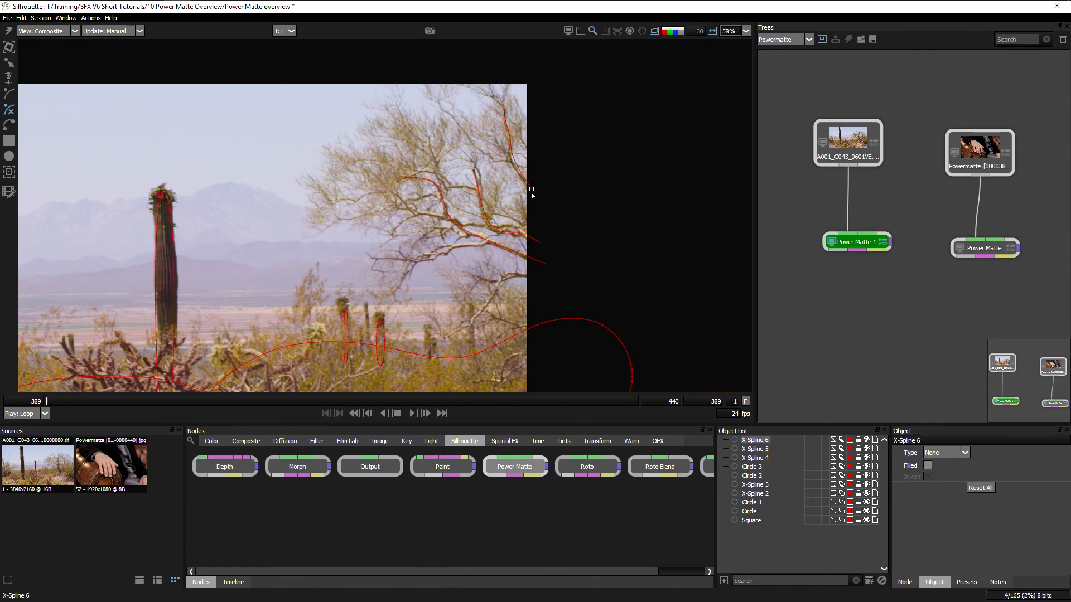
{"action": "key", "text": "Escape"}
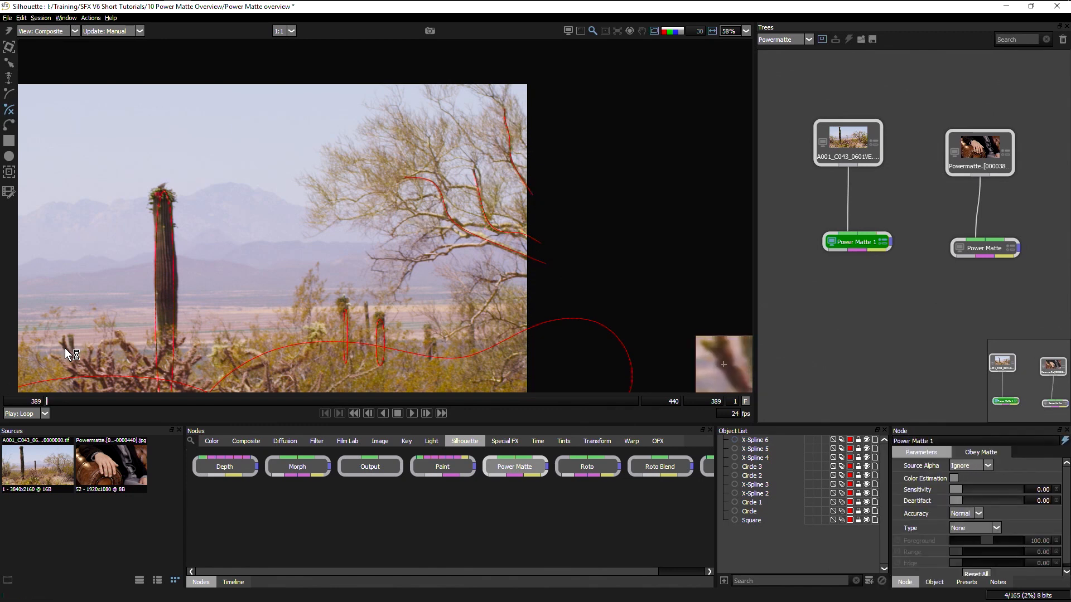
- Draw a square over the sky and mountains between the left and middle cacti, adjusting its corners to fill the gap
{"action": "left_click_drag", "start_coordinate": [204, 309], "coordinate": [325, 312]}
{"action": "left_click", "coordinate": [9, 140]}
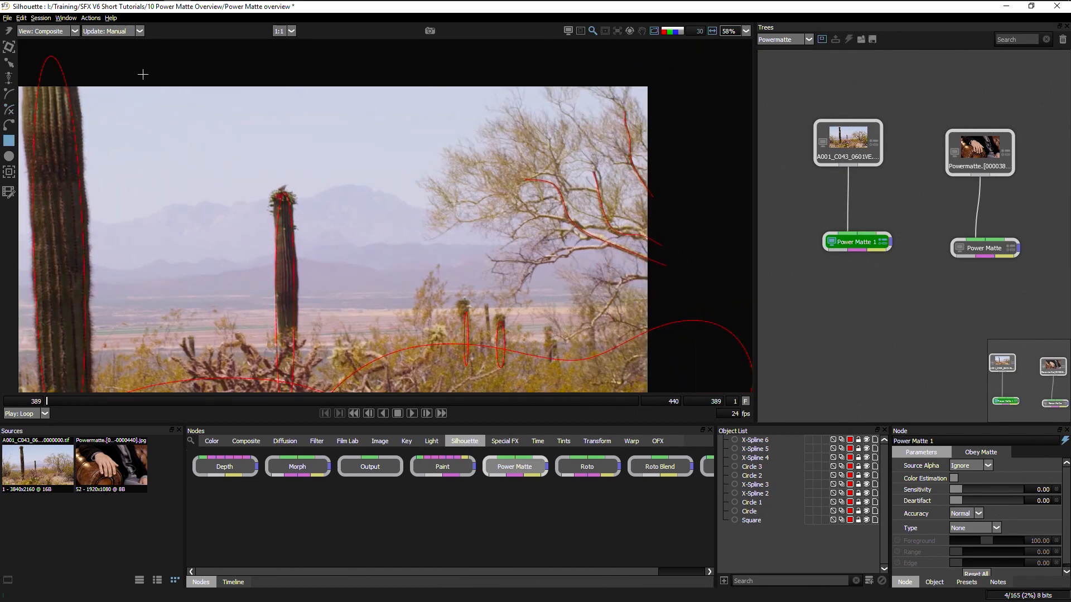
{"action": "mouse_move", "coordinate": [122, 65]}
{"action": "left_mouse_down"}
{"action": "mouse_move", "coordinate": [243, 297]}
{"action": "mouse_move", "coordinate": [259, 293]}
{"action": "left_mouse_up"}
{"action": "left_click_drag", "start_coordinate": [122, 292], "coordinate": [103, 302]}
{"action": "left_click_drag", "start_coordinate": [122, 65], "coordinate": [103, 55]}
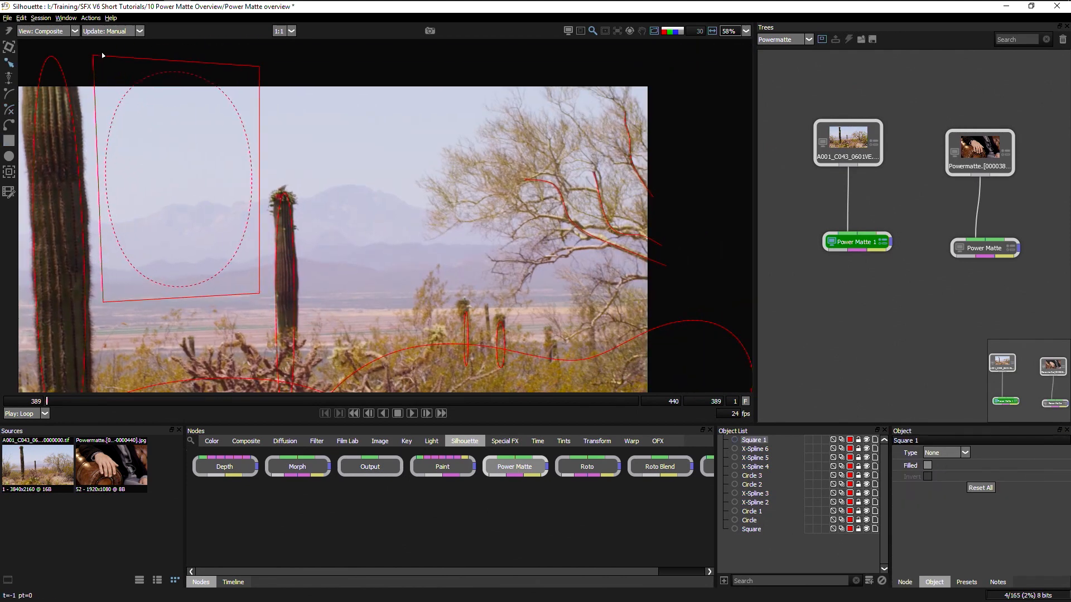
{"action": "left_click_drag", "start_coordinate": [259, 66], "coordinate": [259, 59]}
- Draw a square over the sky and mountains between the middle cactus and the tree, moving its left corners toward the cactus
{"action": "left_click", "coordinate": [9, 141]}
{"action": "mouse_move", "coordinate": [332, 69]}
{"action": "left_mouse_down"}
{"action": "mouse_move", "coordinate": [366, 263]}
{"action": "mouse_move", "coordinate": [411, 288]}
{"action": "left_mouse_up"}
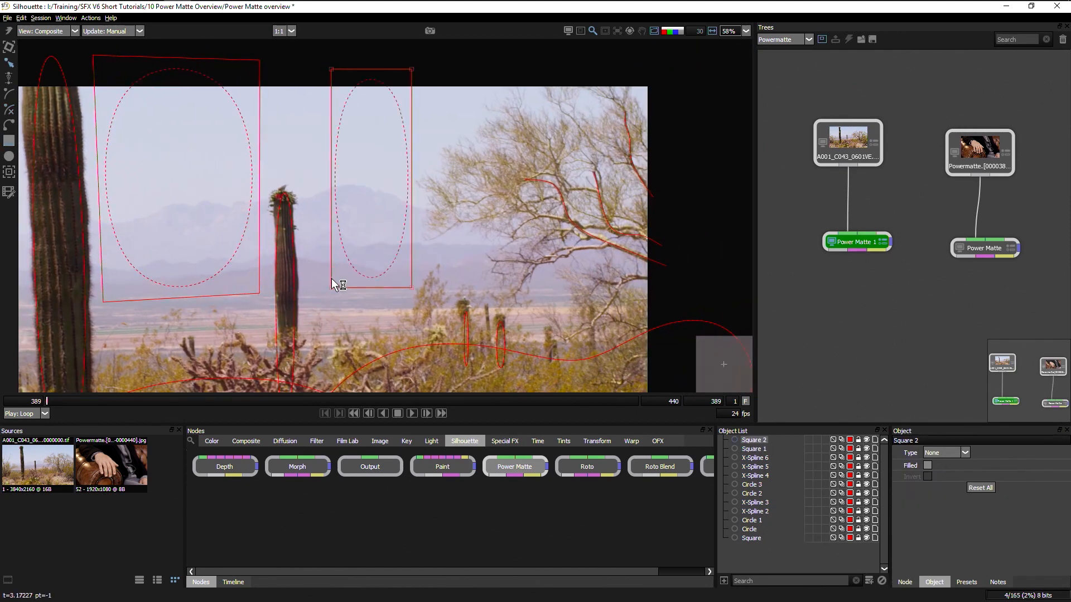
{"action": "left_click_drag", "start_coordinate": [332, 287], "coordinate": [312, 288]}
{"action": "left_click_drag", "start_coordinate": [332, 69], "coordinate": [306, 71]}
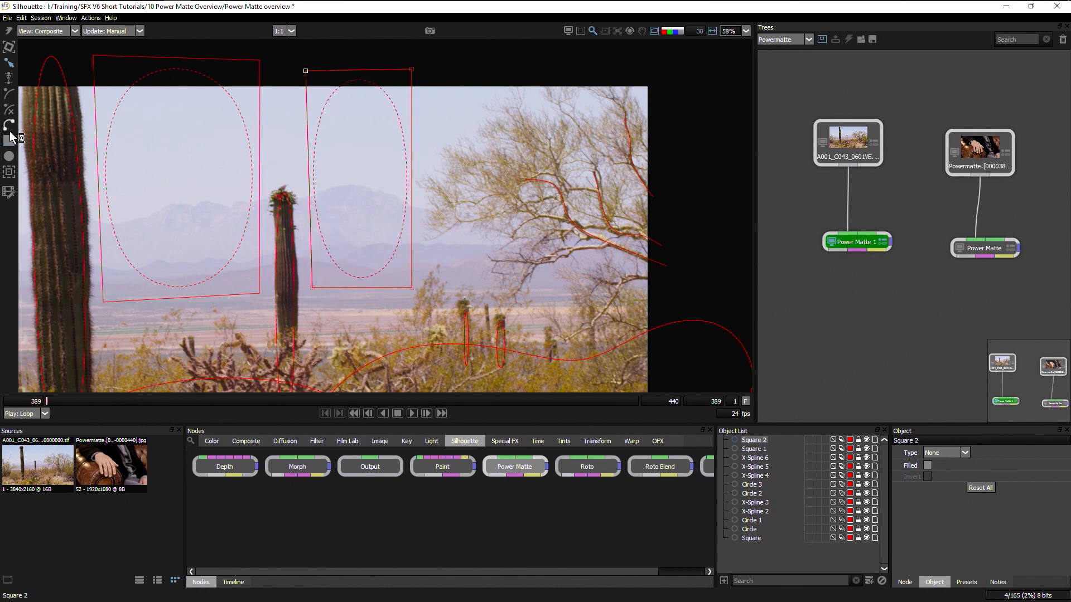
- Draw an open four-point X-spline across the sky, from inside the first sky square over the middle cactus to the tree
{"action": "left_click", "coordinate": [10, 110]}
{"action": "left_click", "coordinate": [197, 182]}
{"action": "left_click", "coordinate": [287, 138]}
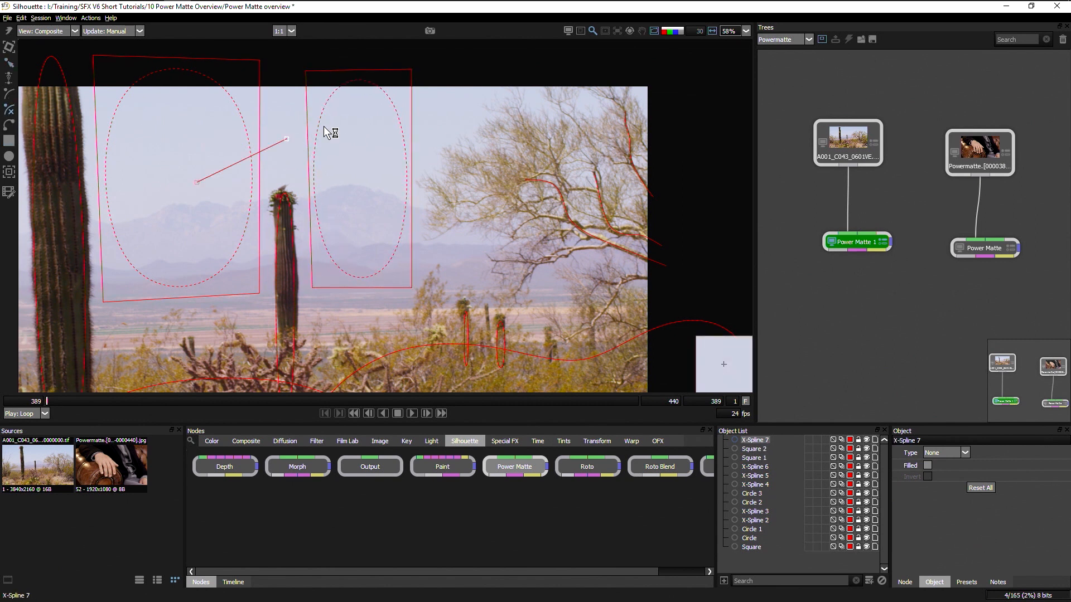
{"action": "left_click", "coordinate": [419, 115]}
{"action": "left_click", "coordinate": [476, 99]}
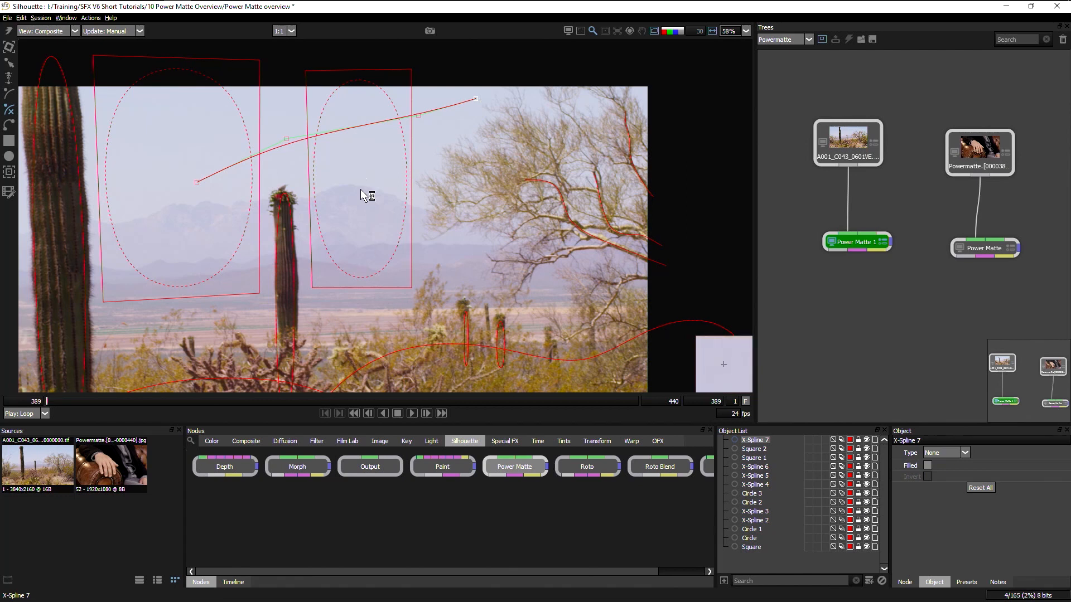
{"action": "key", "text": "Escape"}
- Rename the new sky spline Background and rename both sky squares to match it
{"action": "left_click", "coordinate": [756, 441]}
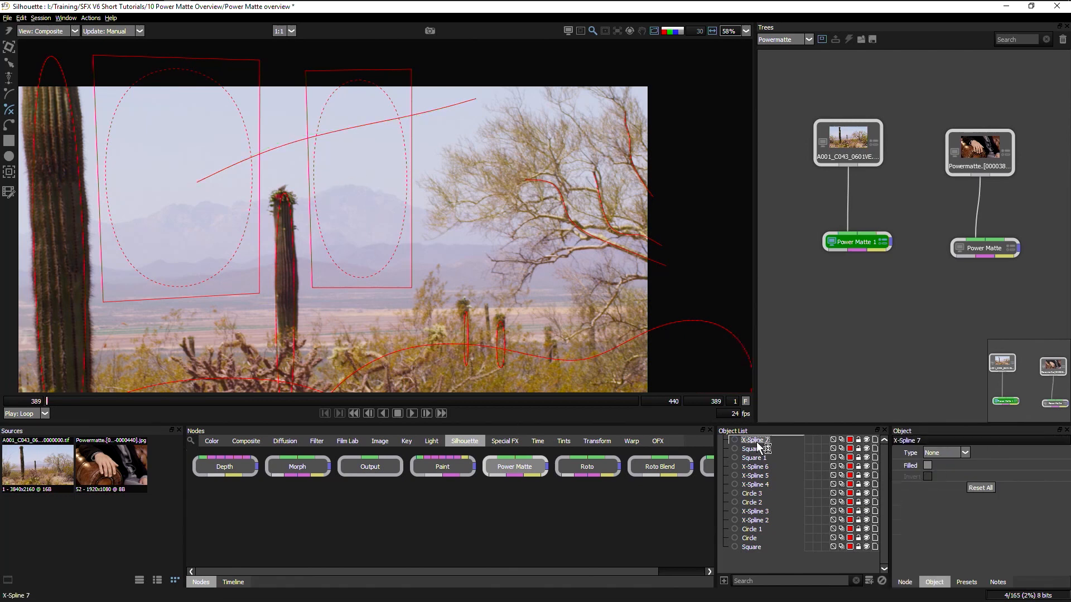
{"action": "type", "text": "Background"}
{"action": "key", "text": "Return"}
{"action": "key", "text": "Escape"}
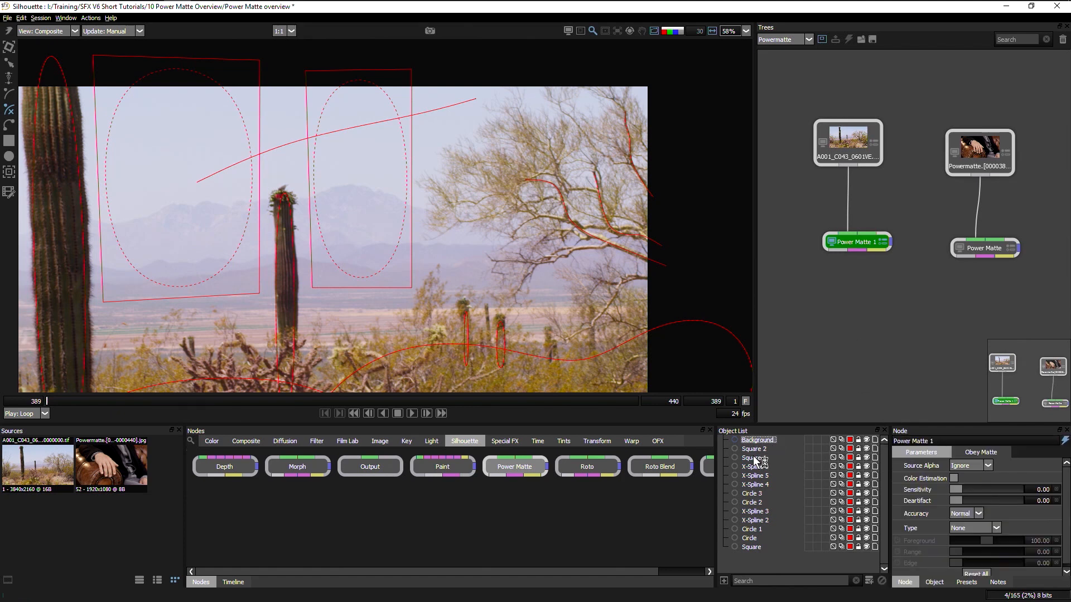
{"action": "left_click", "coordinate": [754, 458]}
{"action": "left_click", "coordinate": [71, 18]}
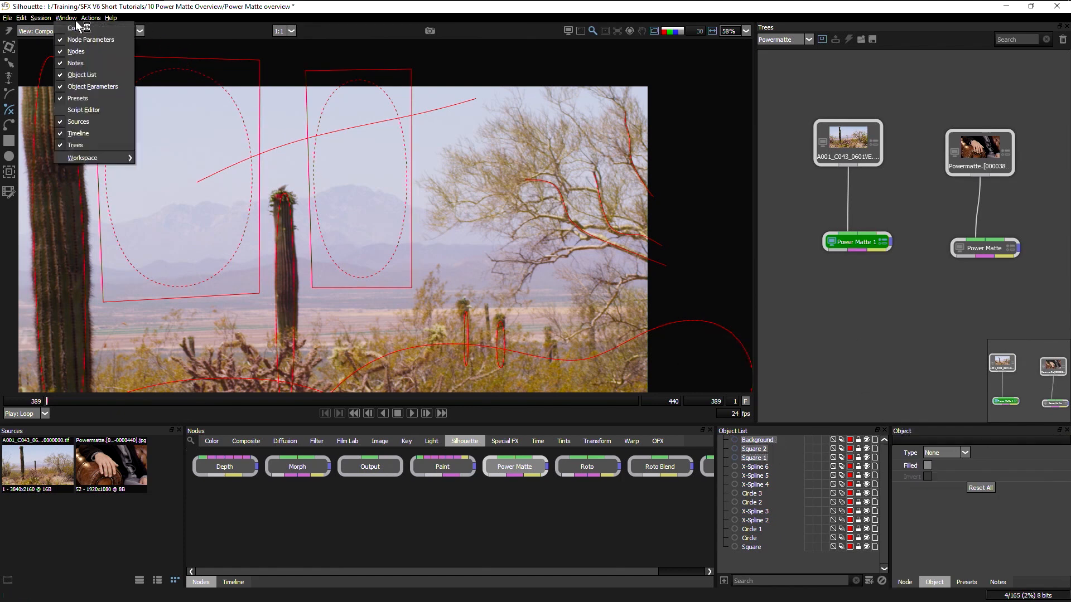
{"action": "mouse_move", "coordinate": [90, 19]}
{"action": "left_click", "coordinate": [163, 30]}
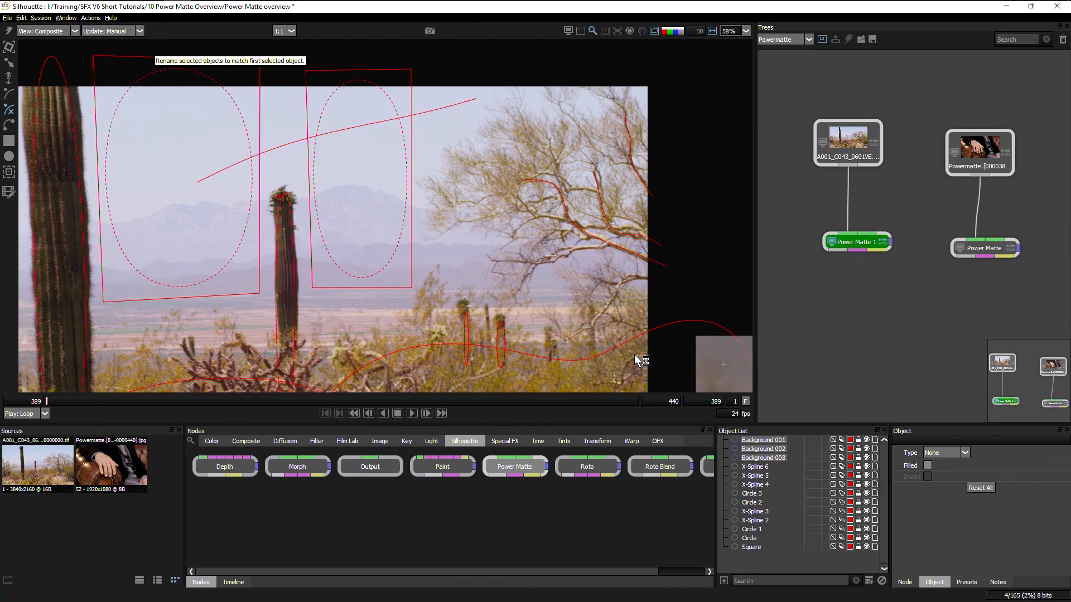
- Rename X-Spline 6 to Foreground and rename all the remaining cactus, tree and ground shapes to match it
{"action": "double_click", "coordinate": [757, 467]}
{"action": "type", "text": "Foreground"}
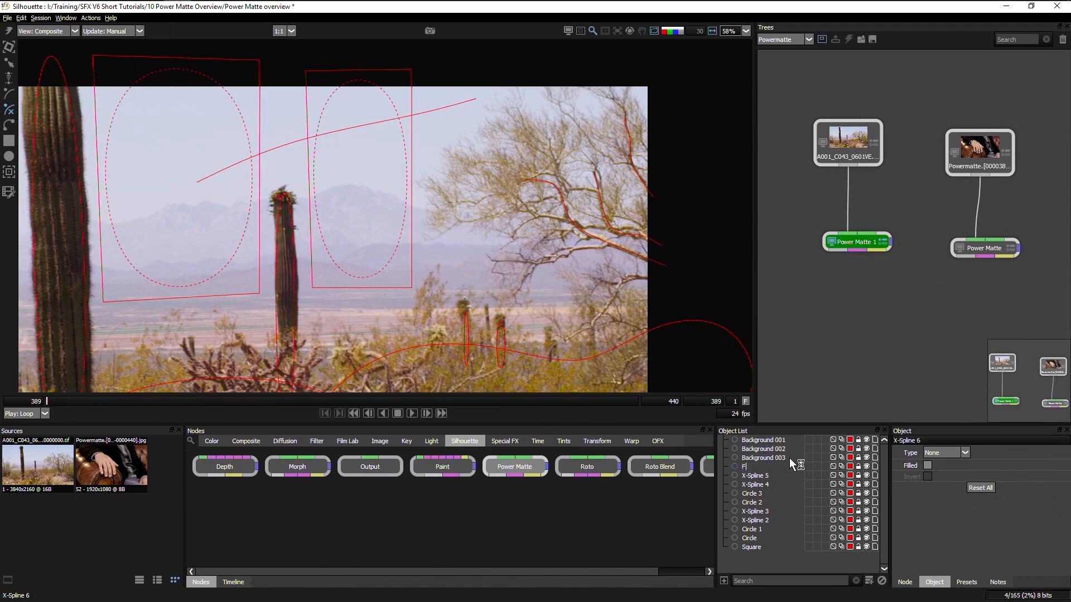
{"action": "key", "text": "Return"}
{"action": "double_click", "coordinate": [770, 466]}
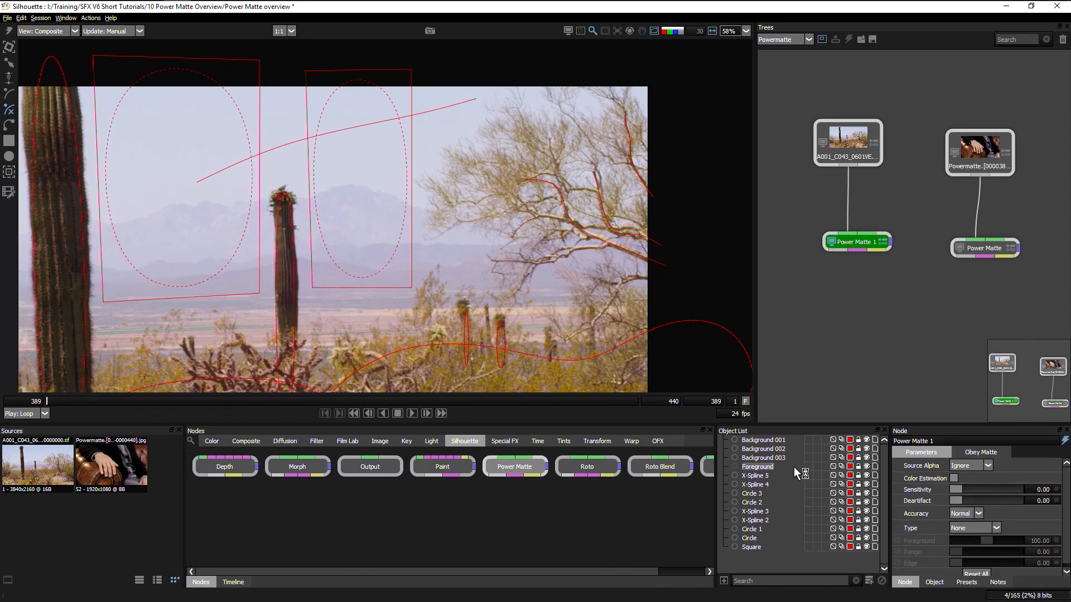
{"action": "left_click", "coordinate": [756, 467]}
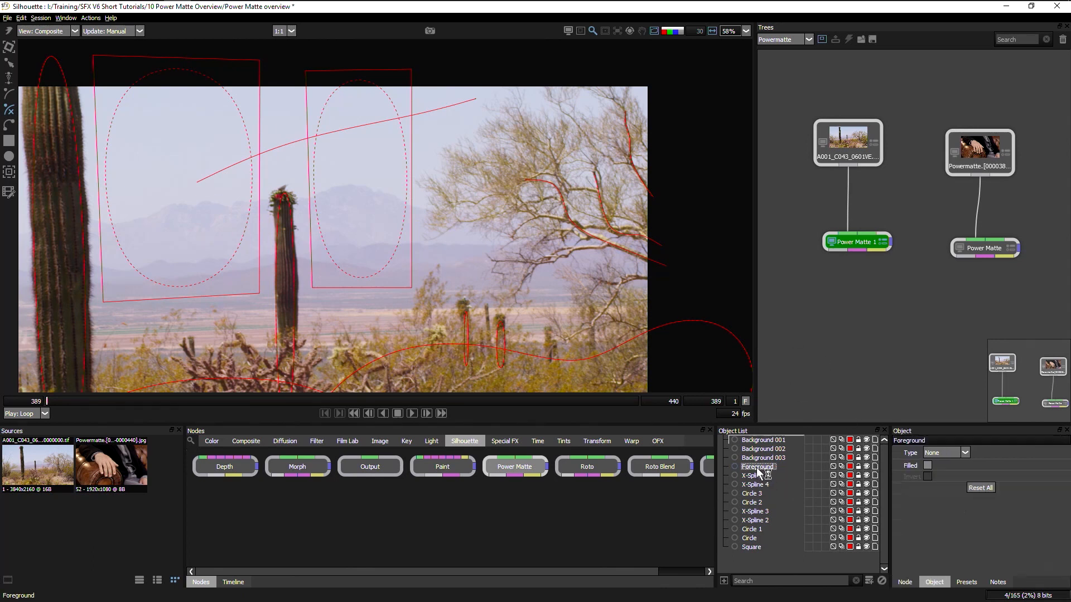
{"action": "left_click", "coordinate": [756, 551], "text": "shift"}
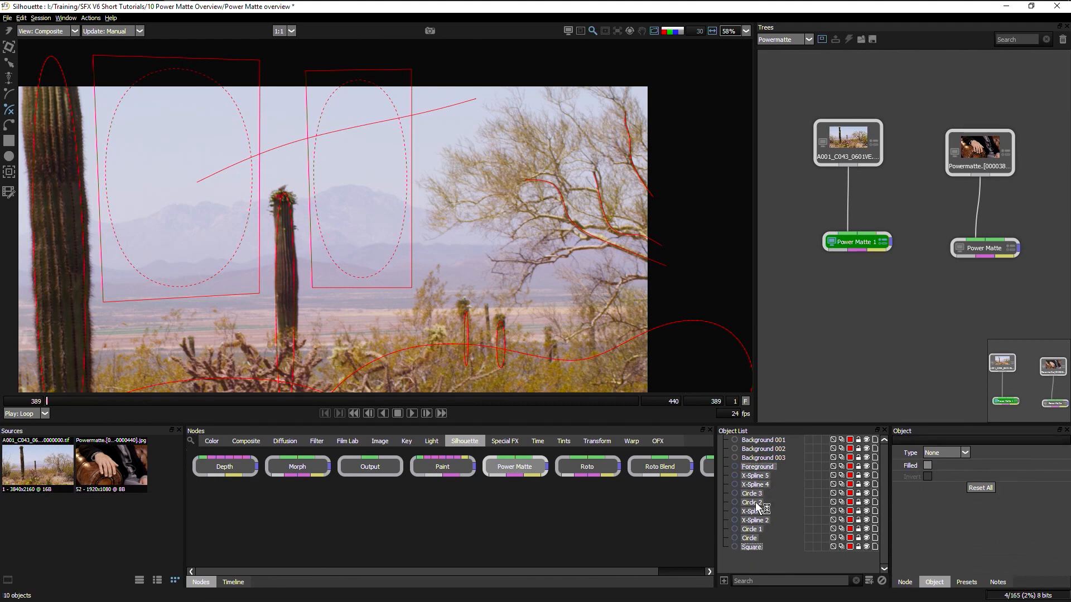
{"action": "left_click", "coordinate": [91, 18]}
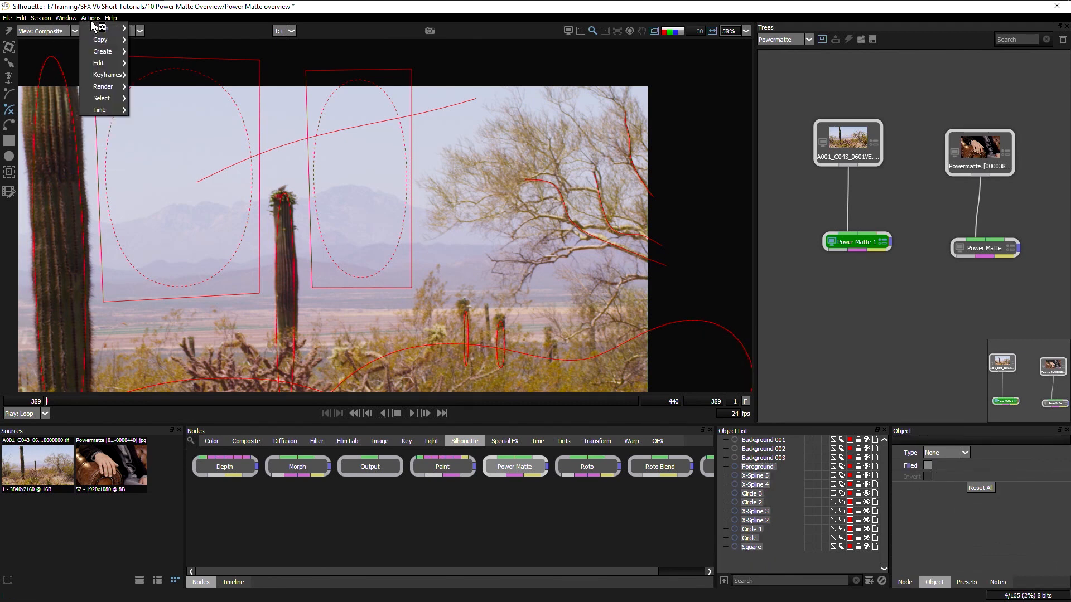
{"action": "left_click", "coordinate": [150, 29]}
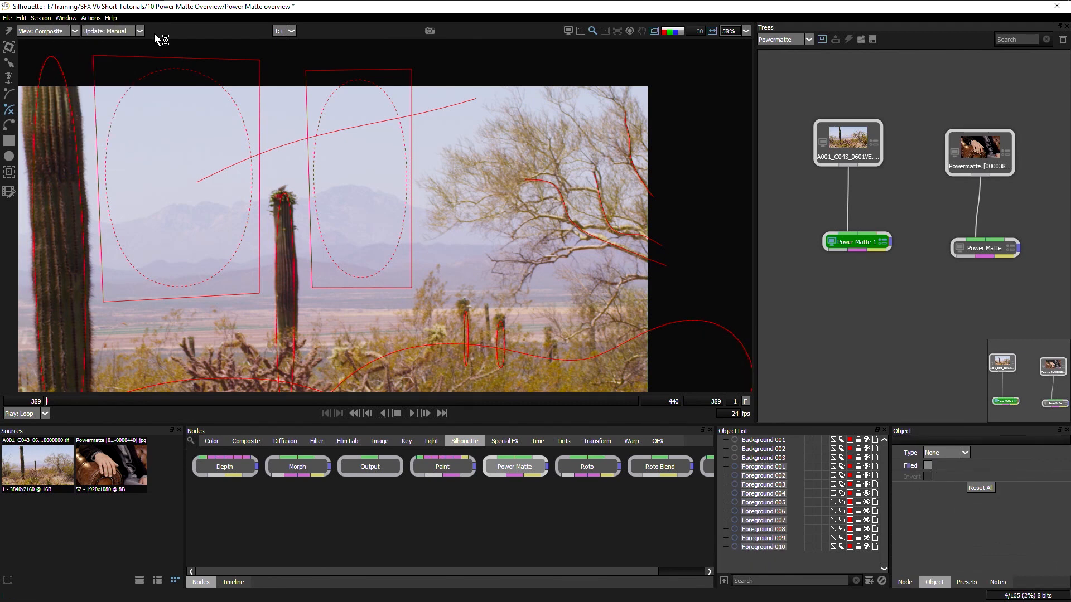
- Give all the foreground shapes the green outline colour #55aa00 and set their type to Foreground
{"action": "left_click", "coordinate": [850, 467]}
{"action": "left_click", "coordinate": [467, 261]}
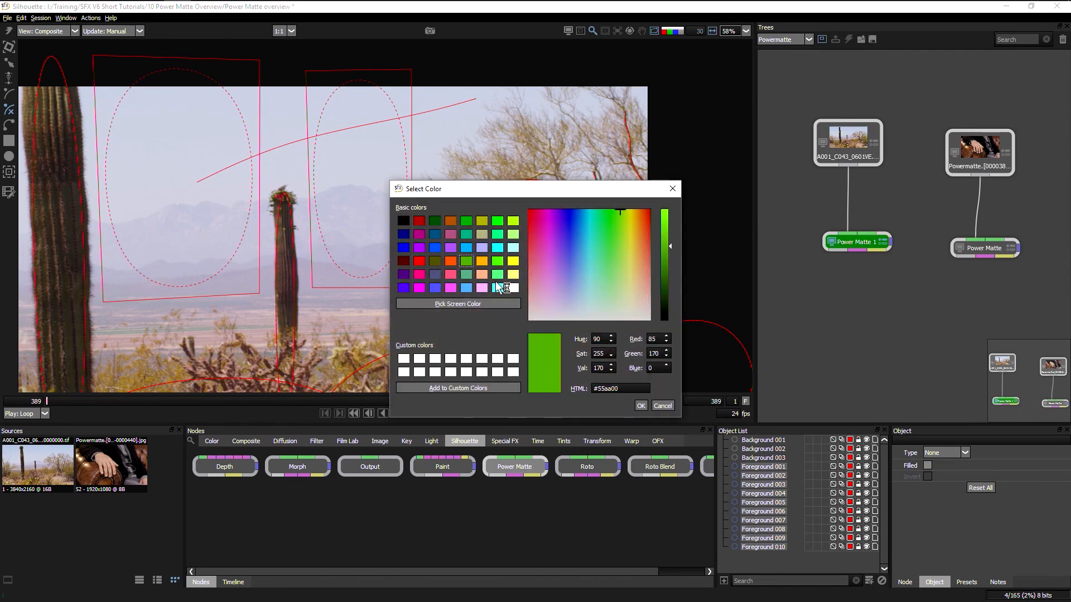
{"action": "left_click", "coordinate": [640, 406]}
{"action": "left_click", "coordinate": [937, 453]}
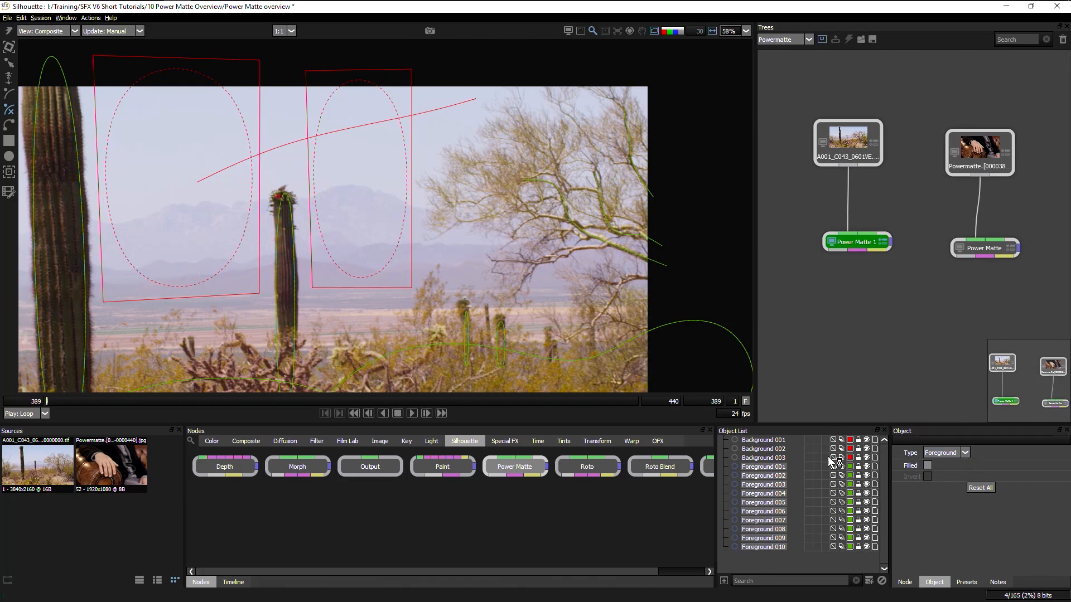
- Turn off Filled for the three open tree-branch splines, Foreground 001 to Foreground 003
{"action": "left_click", "coordinate": [774, 468]}
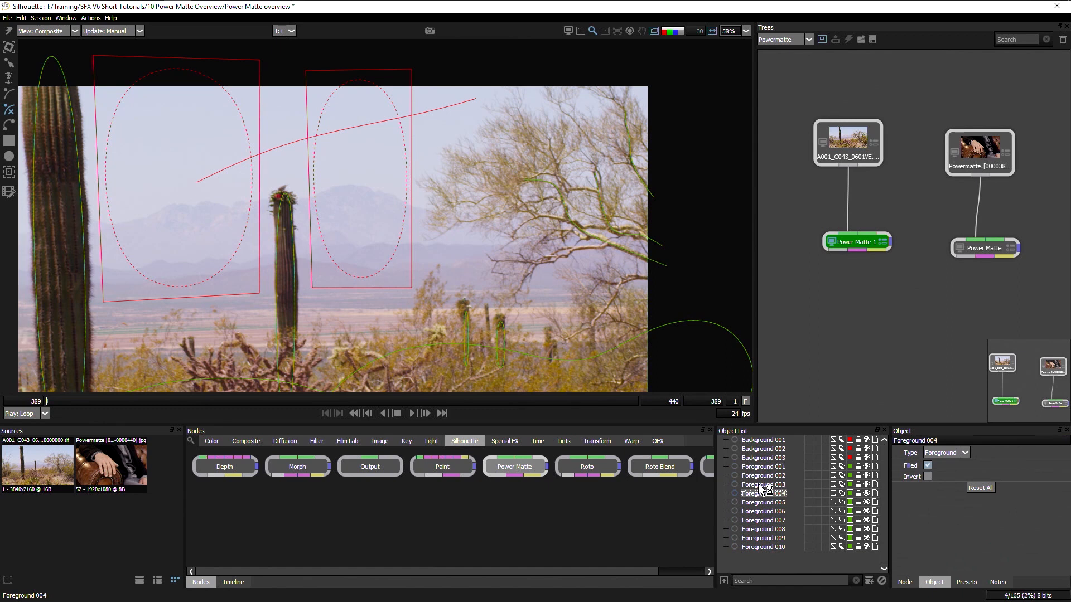
{"action": "left_click", "coordinate": [774, 476]}
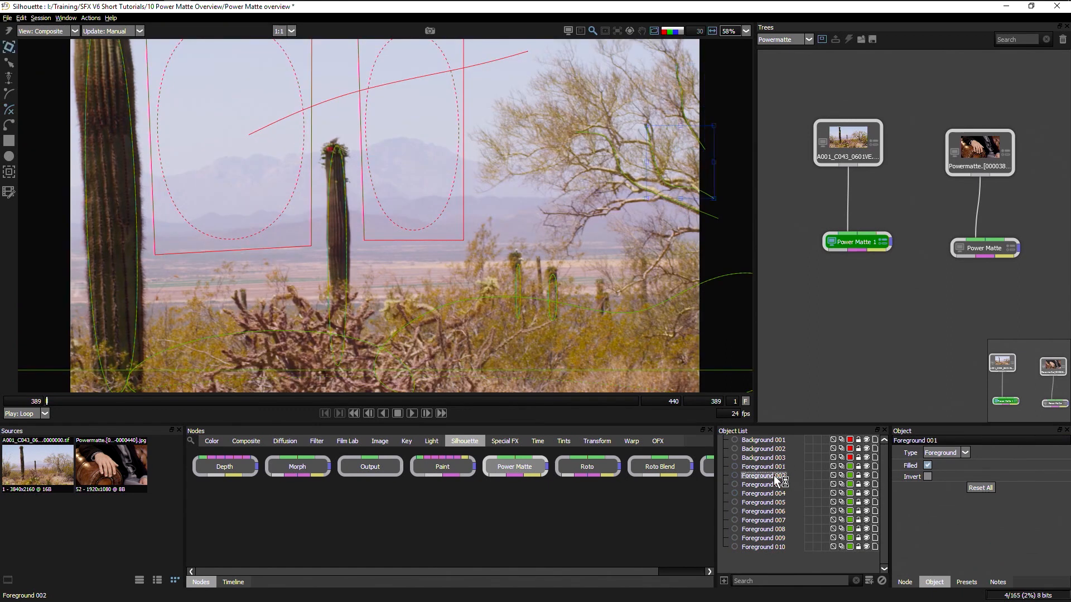
{"action": "left_click", "coordinate": [764, 485]}
{"action": "left_click", "coordinate": [772, 467], "text": "shift"}
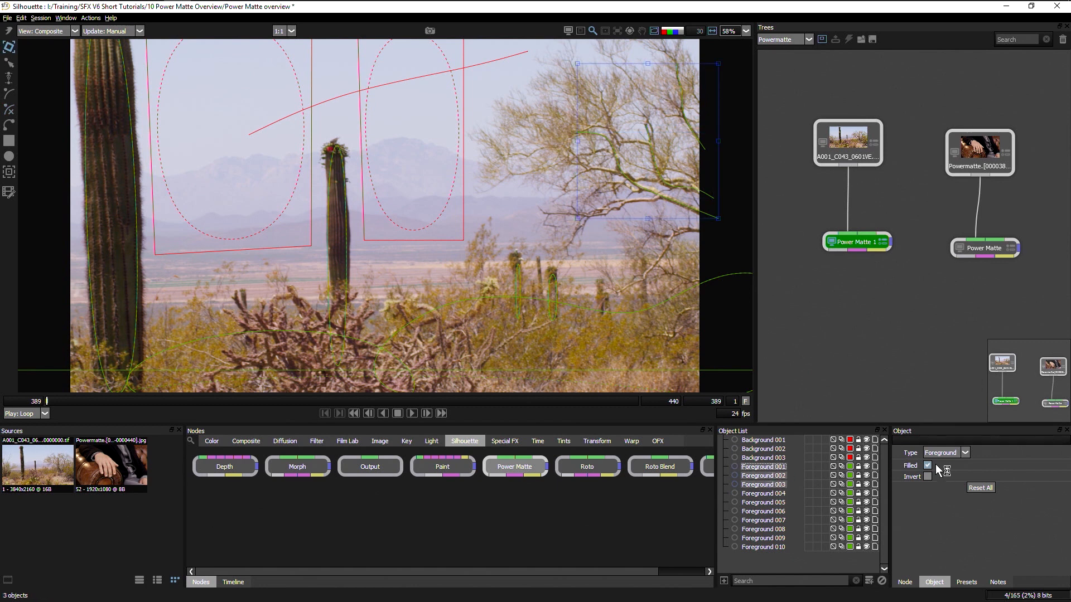
{"action": "left_click", "coordinate": [927, 465]}
- Go through the other foreground shapes and turn on Filled for Foreground 007, the spline around the bushes below the tree
{"action": "left_click", "coordinate": [768, 494]}
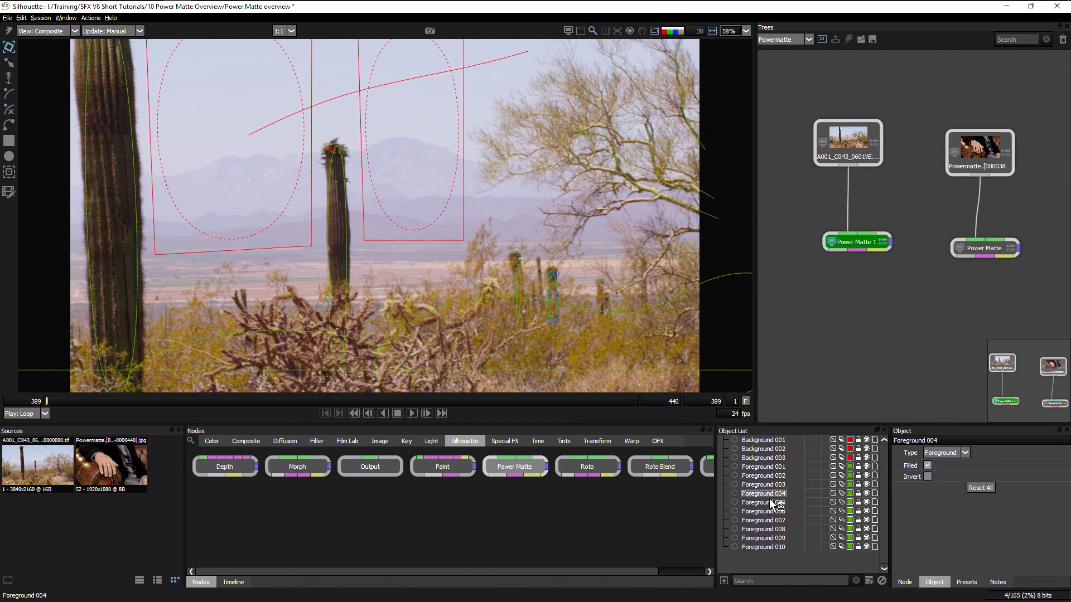
{"action": "left_click", "coordinate": [771, 511]}
{"action": "left_click", "coordinate": [773, 521]}
{"action": "key", "text": "minus"}
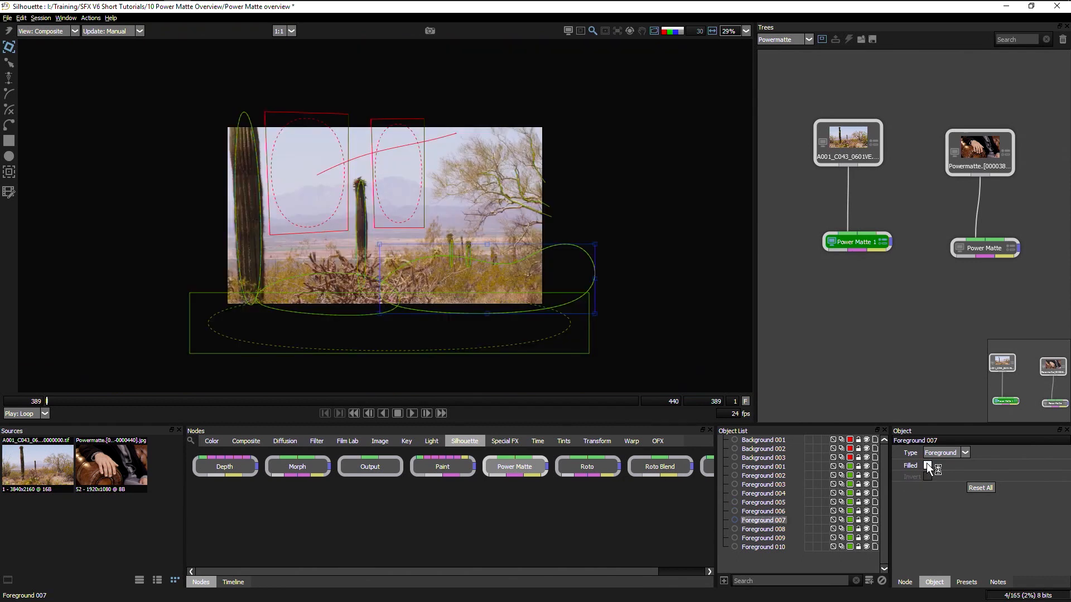
- Set the type of all three background shapes to Background and turn on Filled for the two sky squares
{"action": "left_click", "coordinate": [766, 443]}
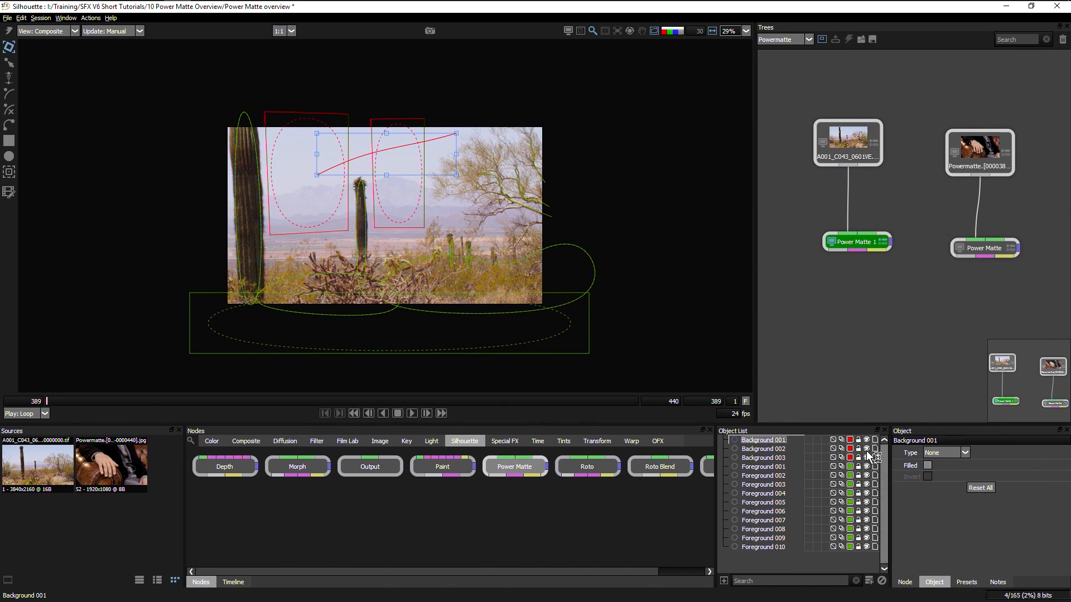
{"action": "left_click", "coordinate": [938, 453]}
{"action": "left_click", "coordinate": [771, 449]}
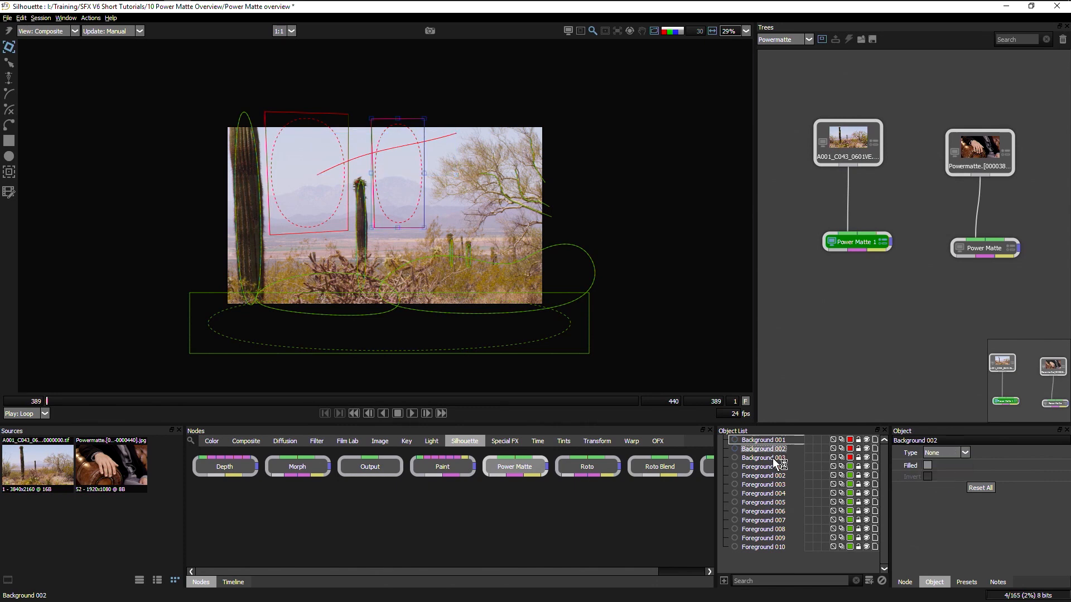
{"action": "left_click", "coordinate": [764, 458], "text": "shift"}
{"action": "left_click", "coordinate": [939, 453]}
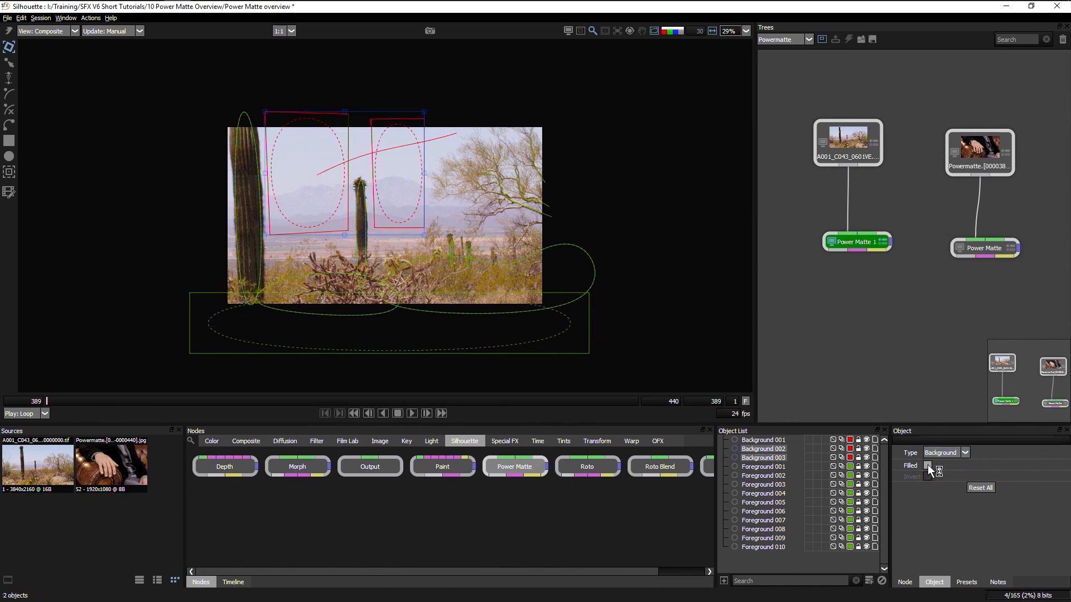
{"action": "left_click", "coordinate": [928, 466]}
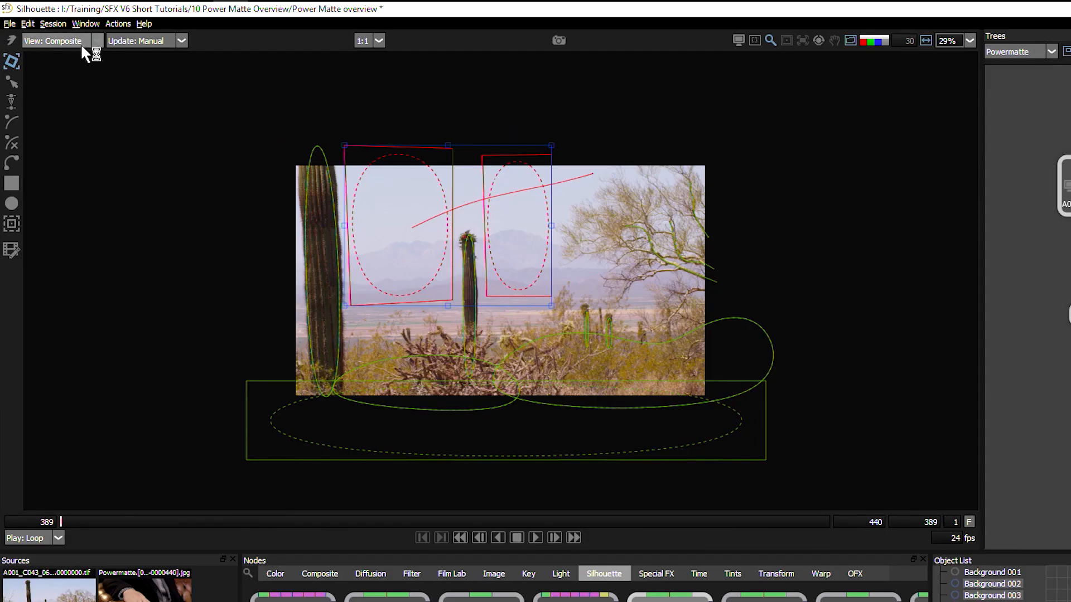
- Display the trimap with the shape overlay hidden to check the foreground and background regions
{"action": "left_click", "coordinate": [61, 32]}
{"action": "left_click", "coordinate": [56, 91]}
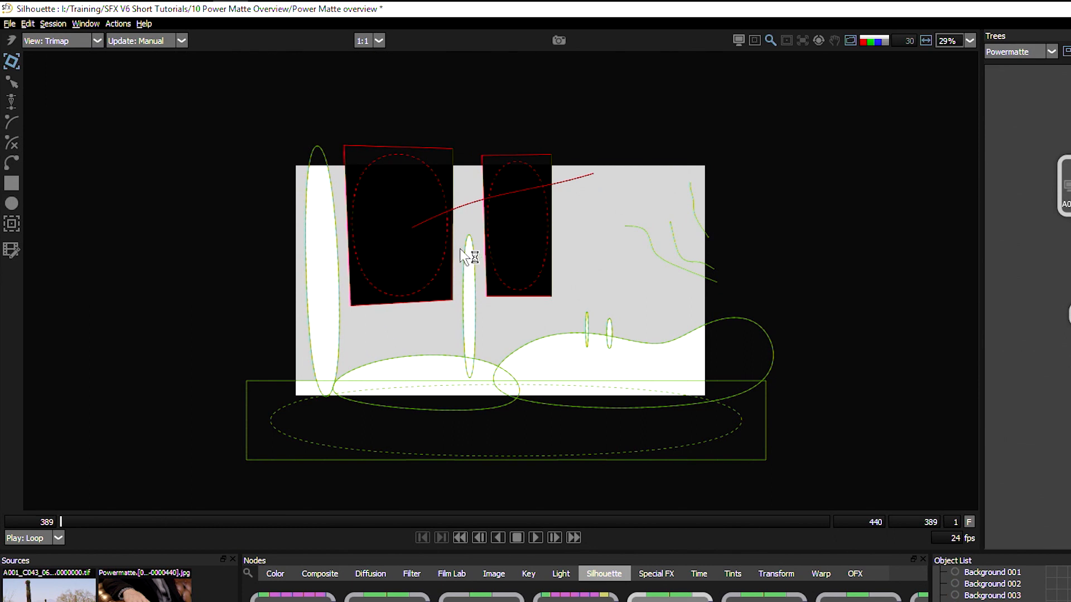
{"action": "key", "text": "o"}
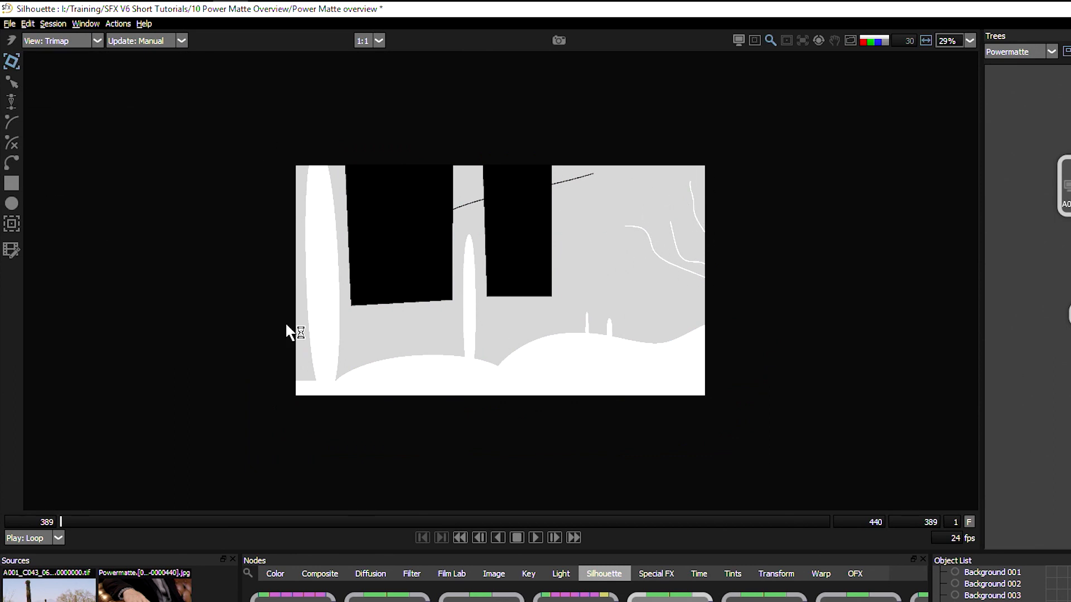
- Display the matte and examine its edges around the cacti, the ground vegetation and the tree branches
{"action": "left_click", "coordinate": [68, 44]}
{"action": "left_click", "coordinate": [61, 100]}
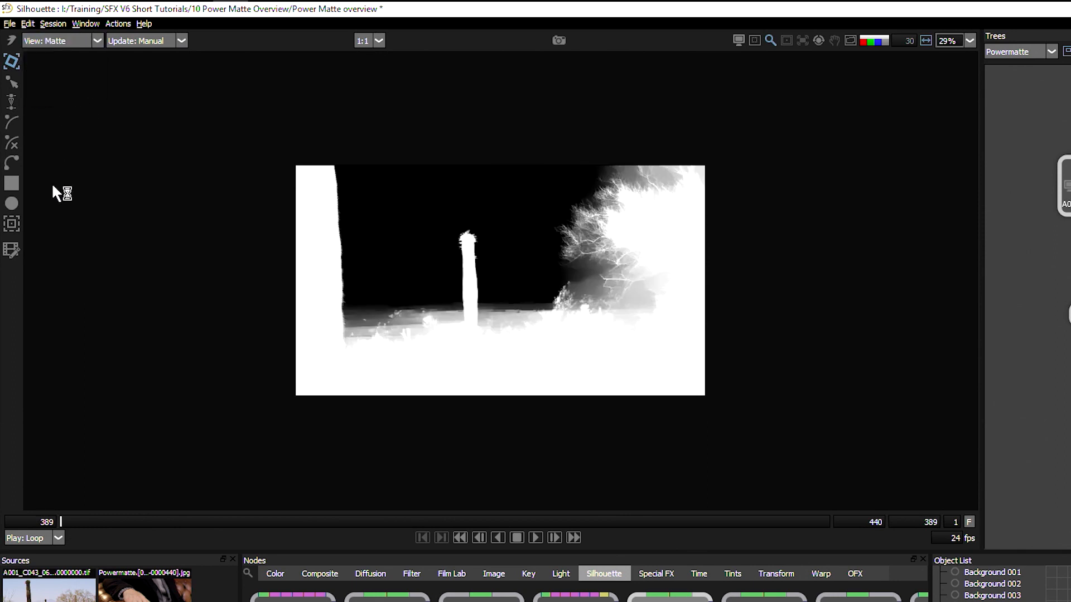
{"action": "scroll", "coordinate": [151, 165], "scroll_direction": "up", "scroll_amount": 1}
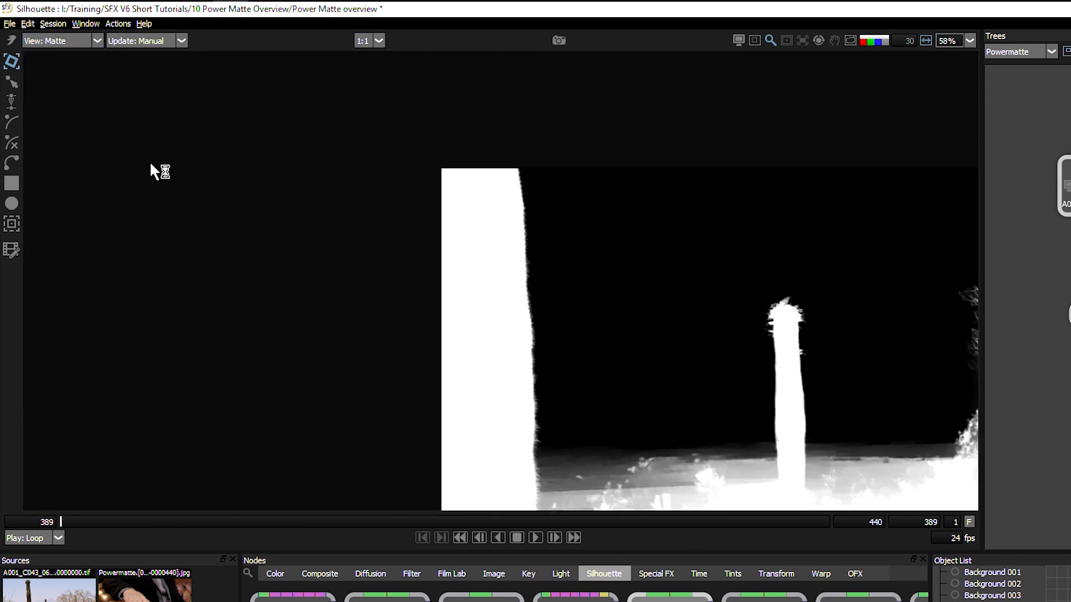
{"action": "scroll", "coordinate": [698, 425], "scroll_direction": "up", "scroll_amount": 1}
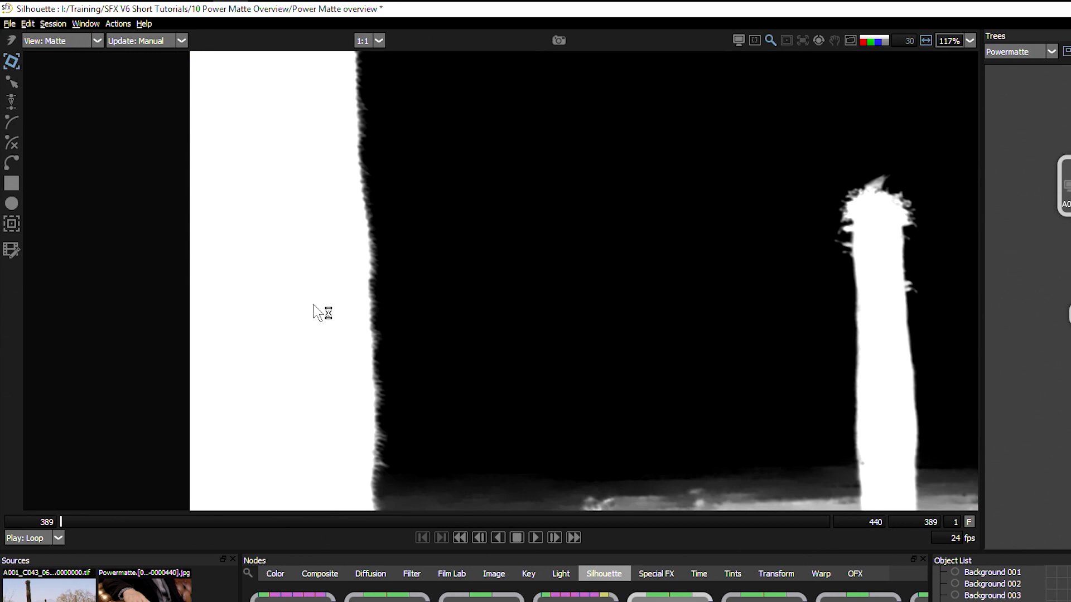
{"action": "left_click_drag", "start_coordinate": [734, 369], "coordinate": [346, 176]}
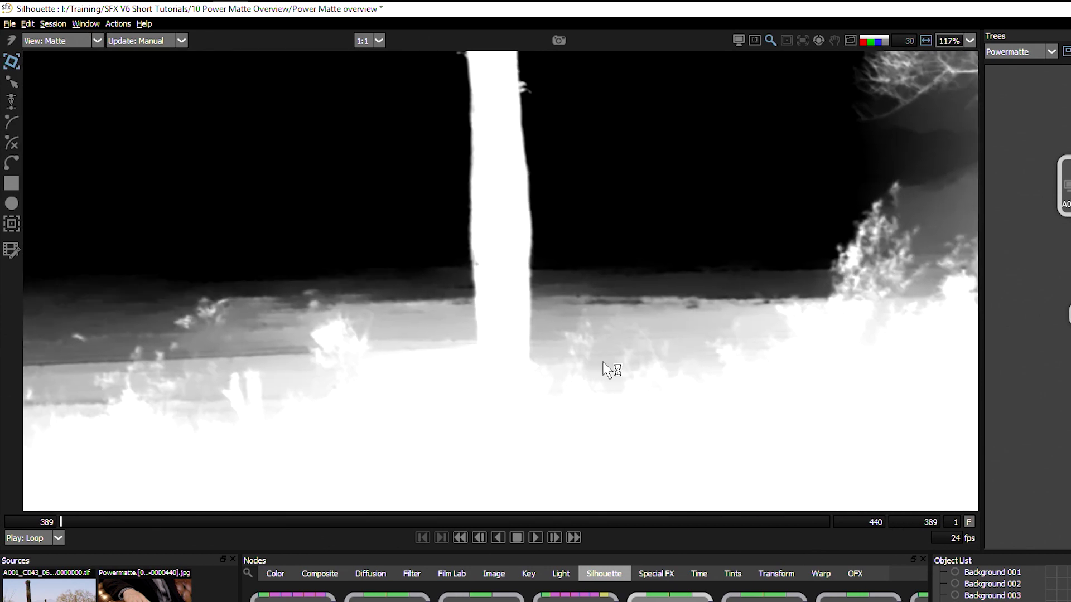
{"action": "left_click_drag", "start_coordinate": [789, 313], "coordinate": [320, 411]}
{"action": "left_click_drag", "start_coordinate": [619, 263], "coordinate": [554, 321]}
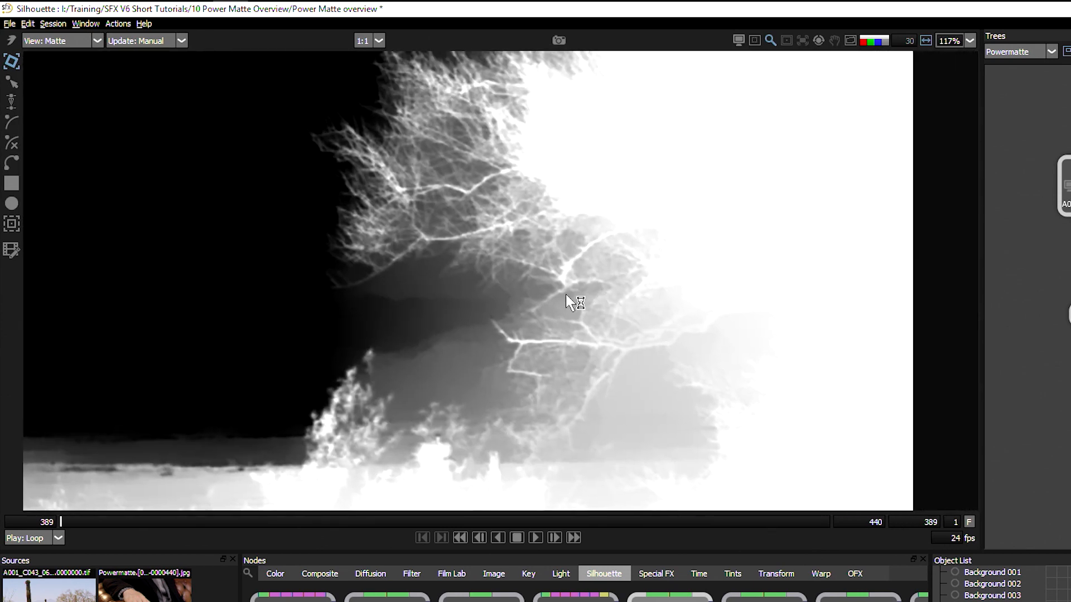
{"action": "scroll", "coordinate": [569, 301], "scroll_direction": "down", "scroll_amount": 1}
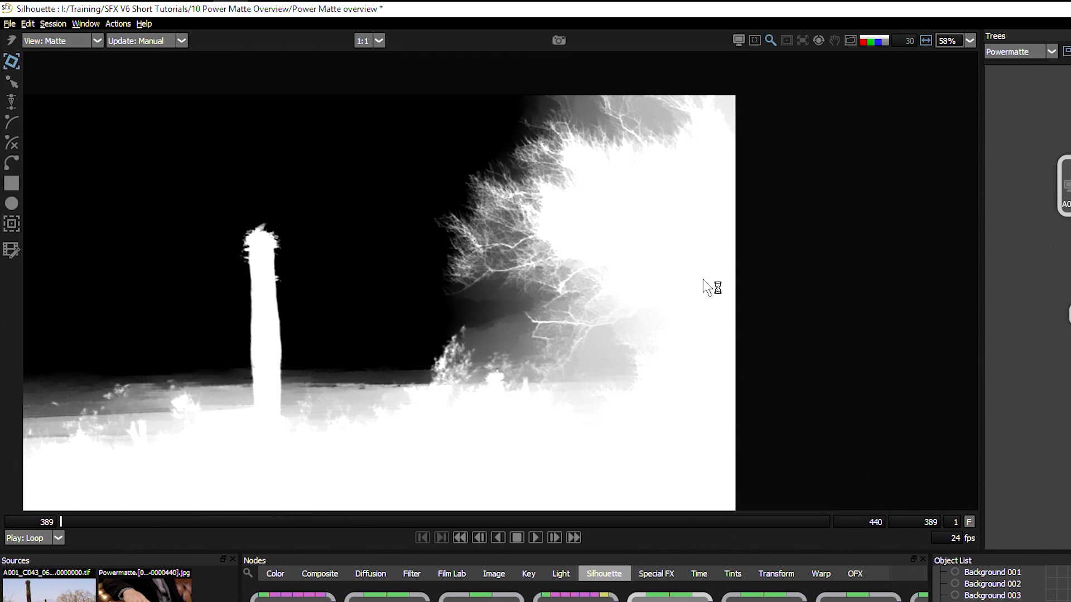
{"action": "left_click", "coordinate": [70, 41]}
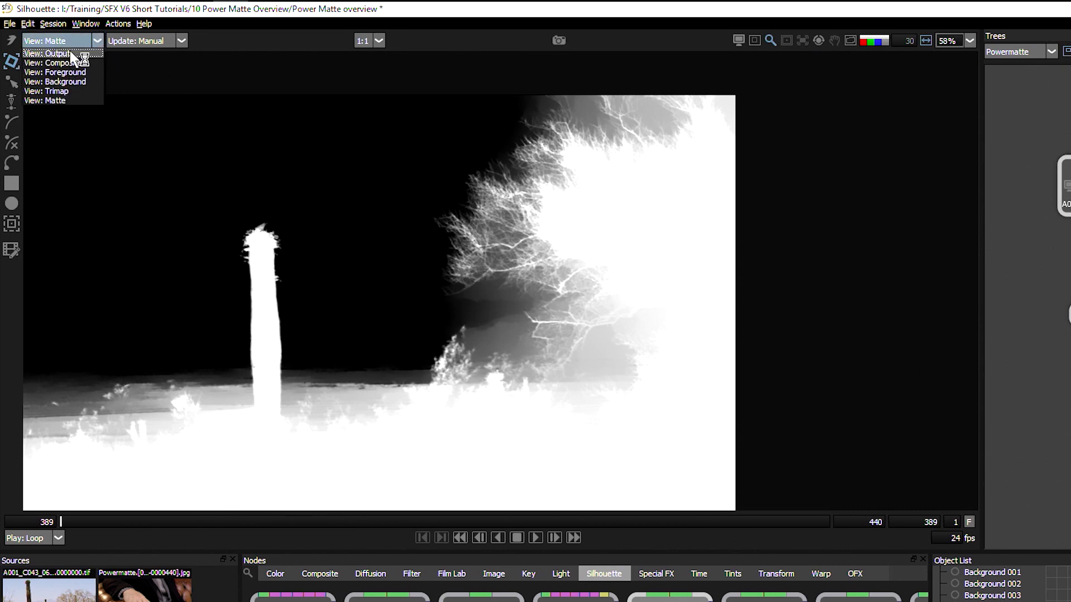
{"action": "left_click", "coordinate": [78, 101]}
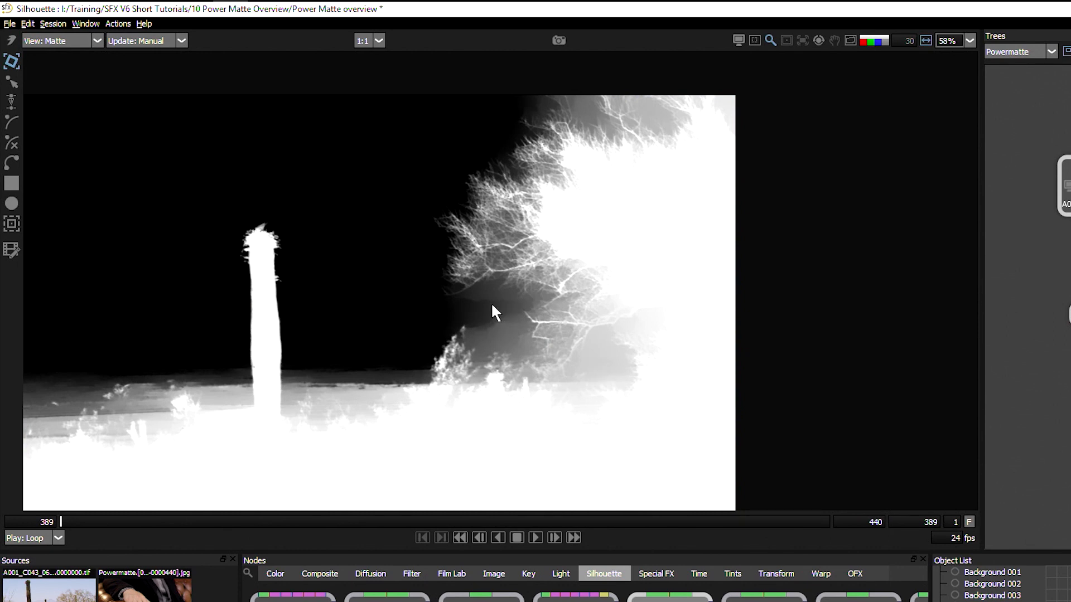
- Draw an open X-spline through the background gap beneath the tree, set its type to Background, and refresh the matte
{"action": "left_click", "coordinate": [11, 143]}
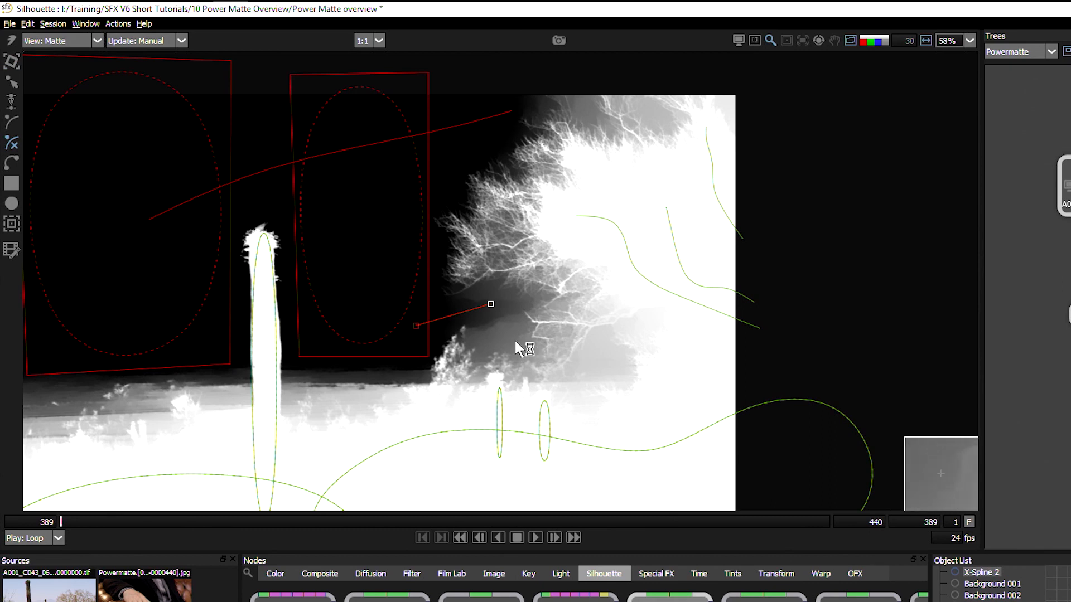
{"action": "left_click", "coordinate": [535, 376]}
{"action": "left_click", "coordinate": [583, 385]}
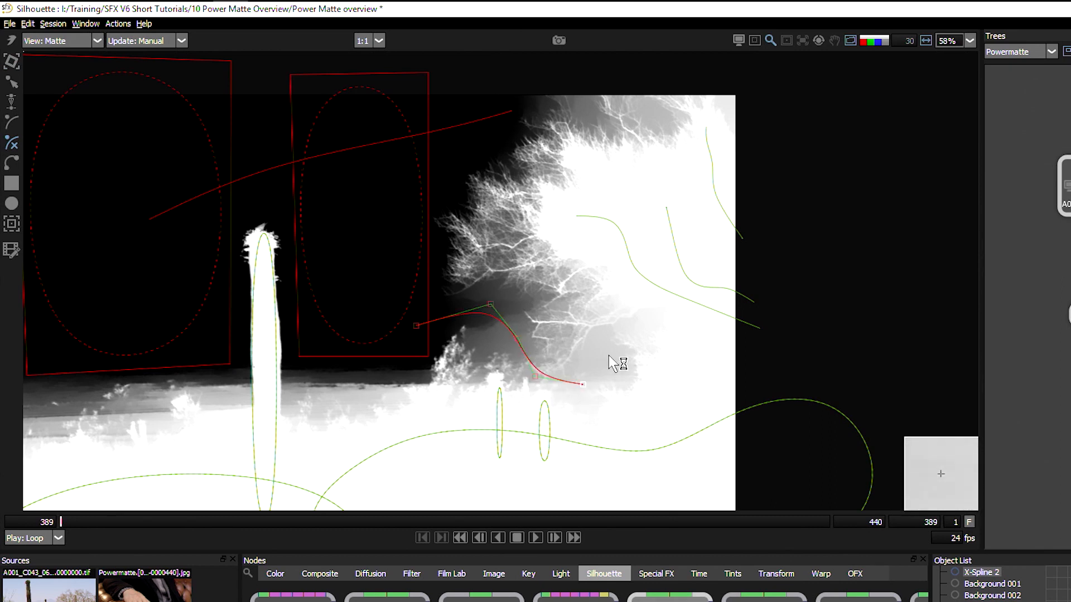
{"action": "left_click", "coordinate": [609, 350]}
{"action": "left_click", "coordinate": [604, 334]}
{"action": "left_click", "coordinate": [657, 317]}
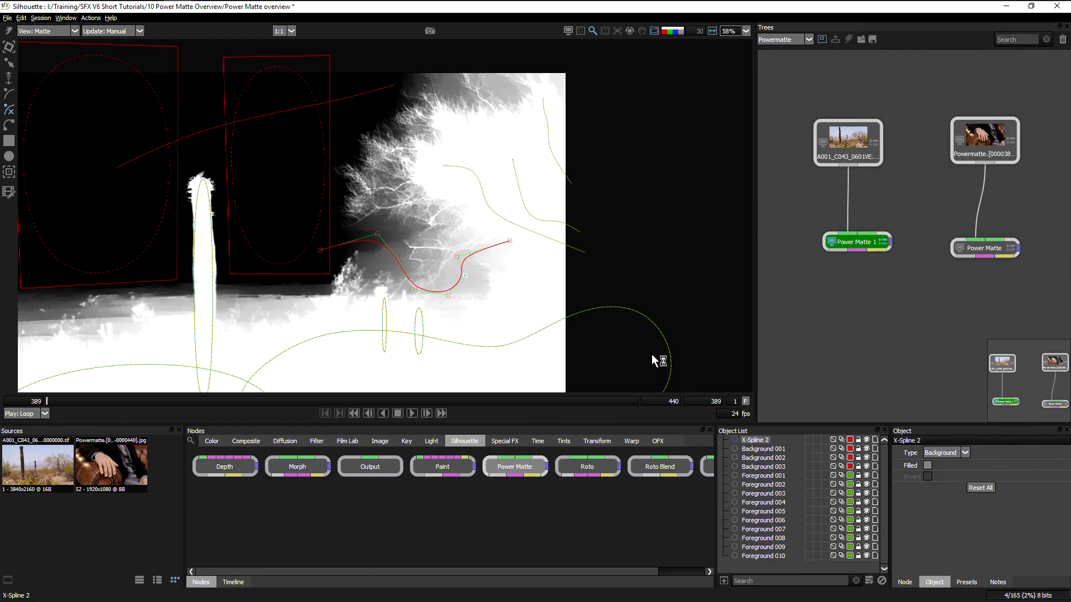
{"action": "left_click", "coordinate": [638, 289]}
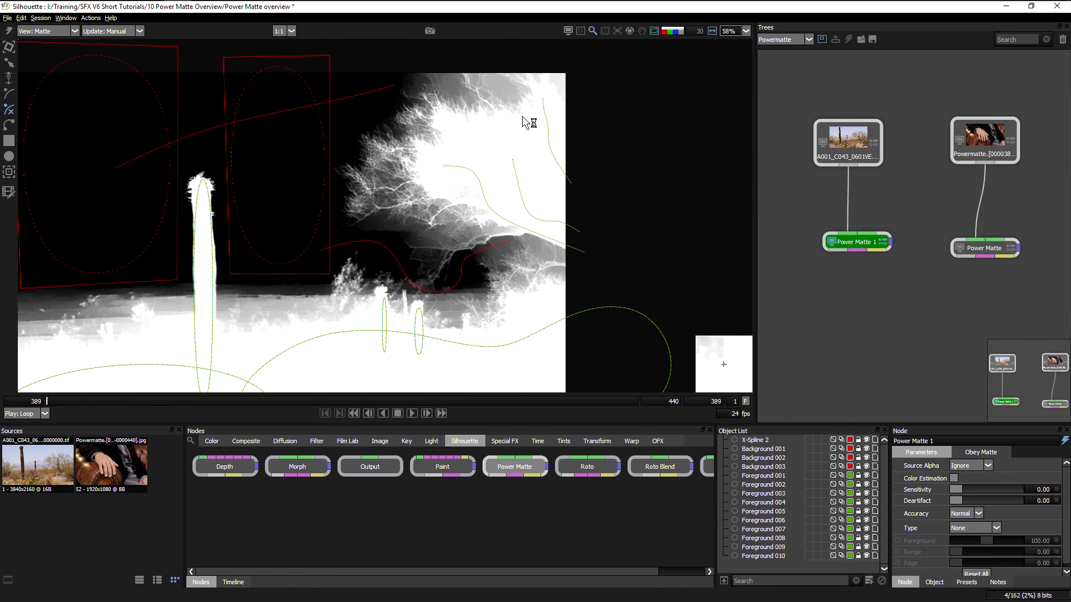
- Display the output image and draw four short open X-splines in the sky gaps between the tree branches
{"action": "key", "text": "1"}
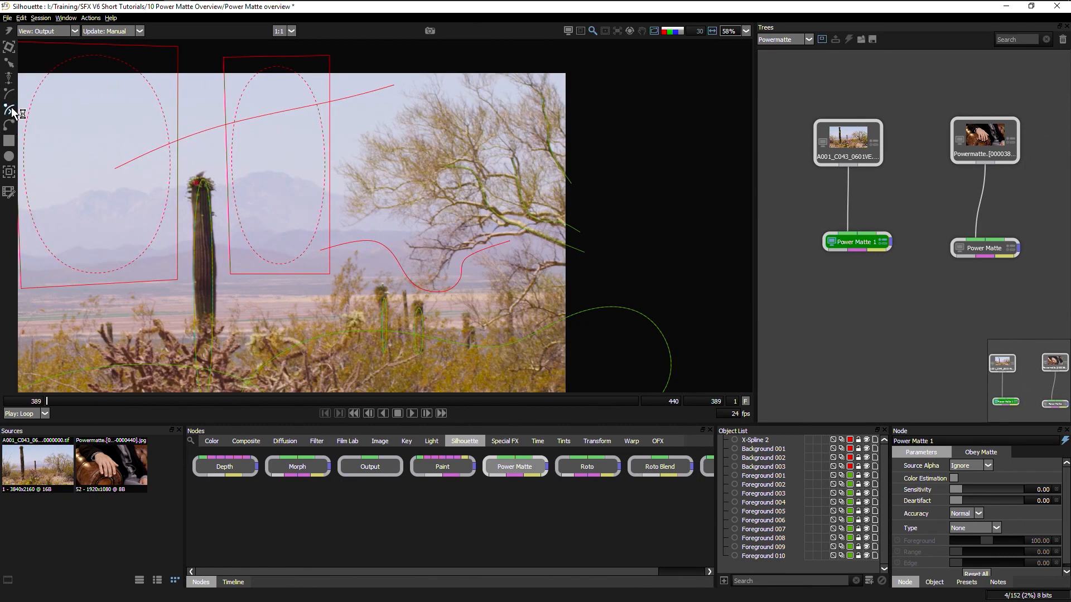
{"action": "left_click", "coordinate": [449, 78]}
{"action": "left_click", "coordinate": [471, 101]}
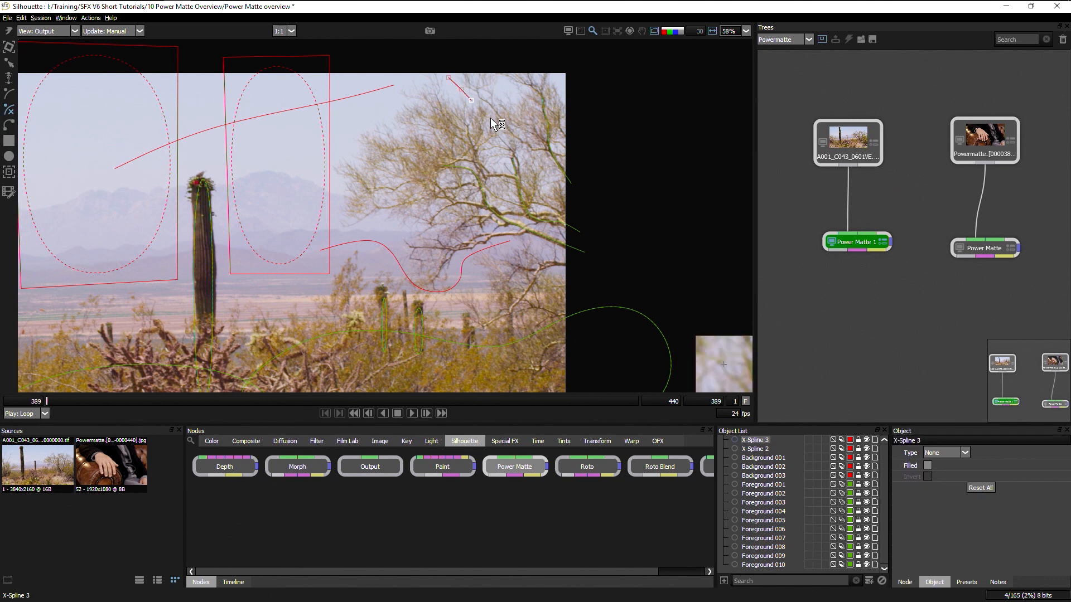
{"action": "left_click_drag", "start_coordinate": [502, 85], "coordinate": [516, 98]}
{"action": "left_click_drag", "start_coordinate": [503, 161], "coordinate": [560, 177]}
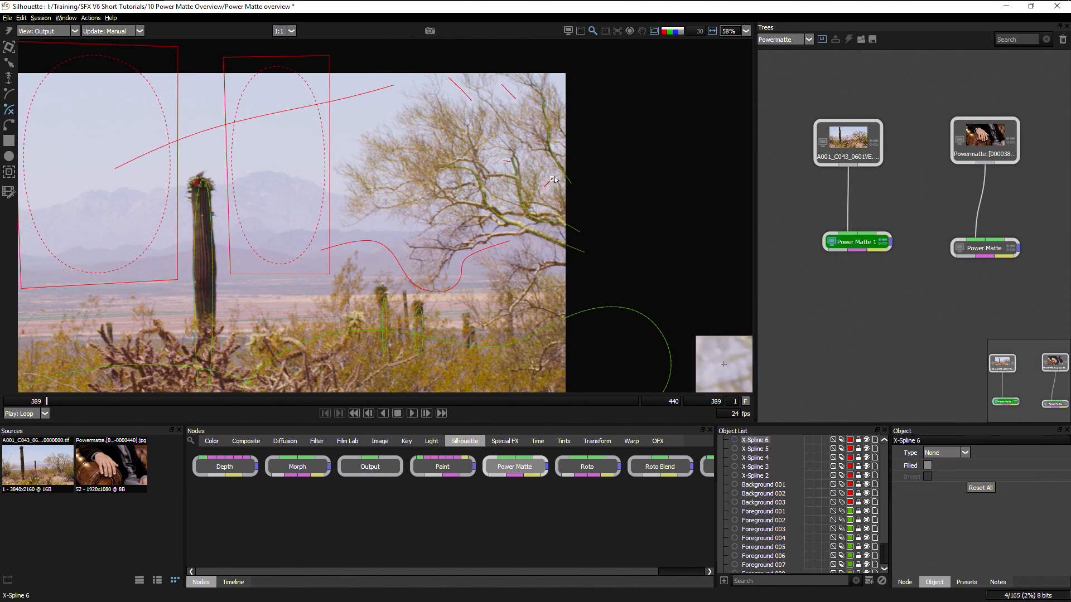
- Set the type of the newest three branch-gap splines to Background and display the matte
{"action": "left_click", "coordinate": [774, 456]}
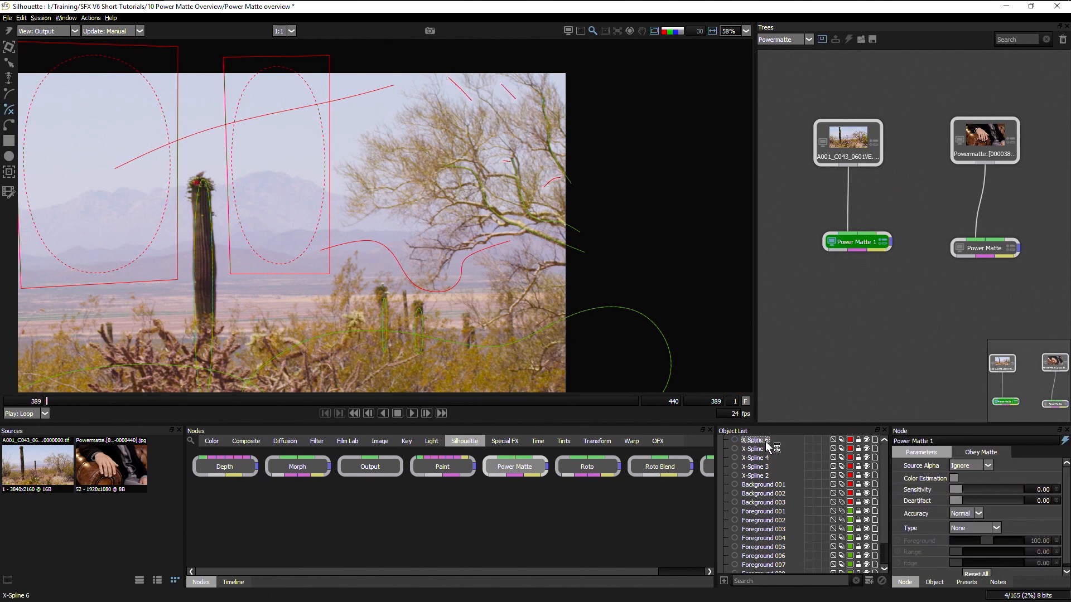
{"action": "left_click", "coordinate": [765, 441], "text": "shift"}
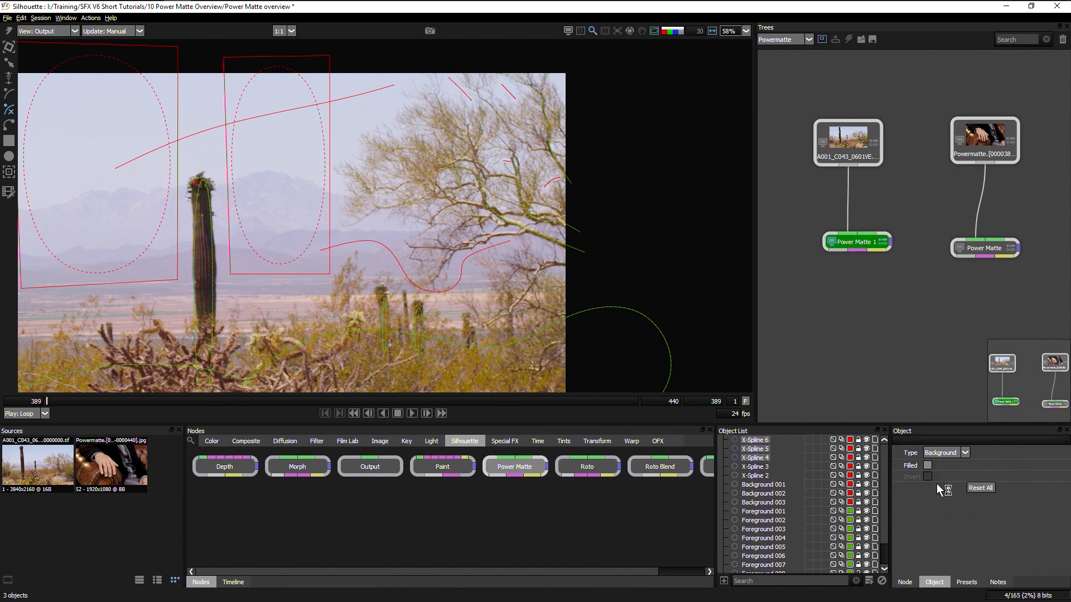
{"action": "left_click", "coordinate": [62, 31]}
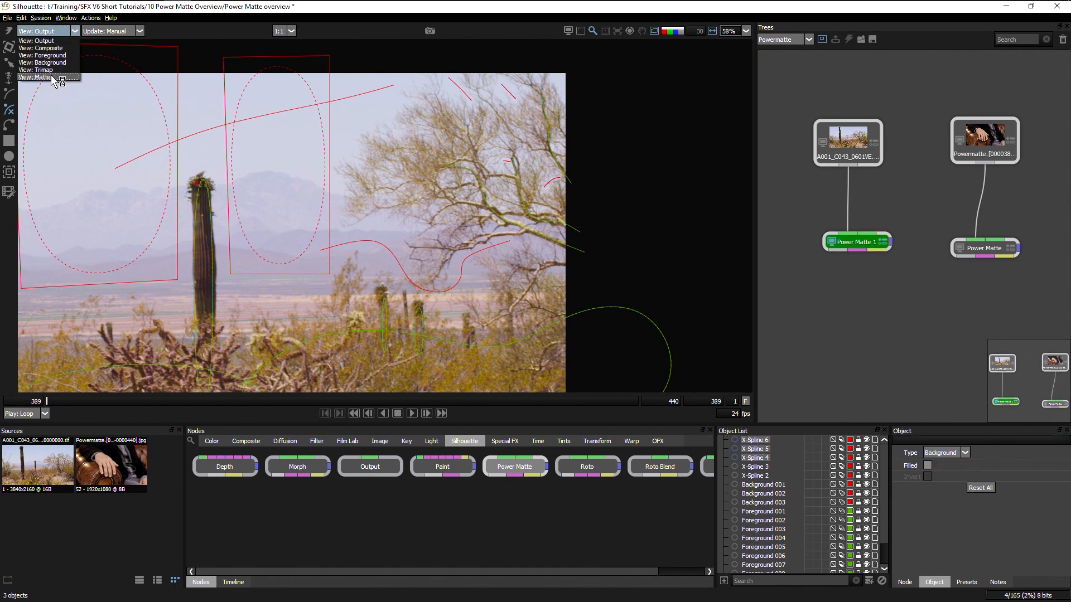
{"action": "left_click", "coordinate": [54, 77]}
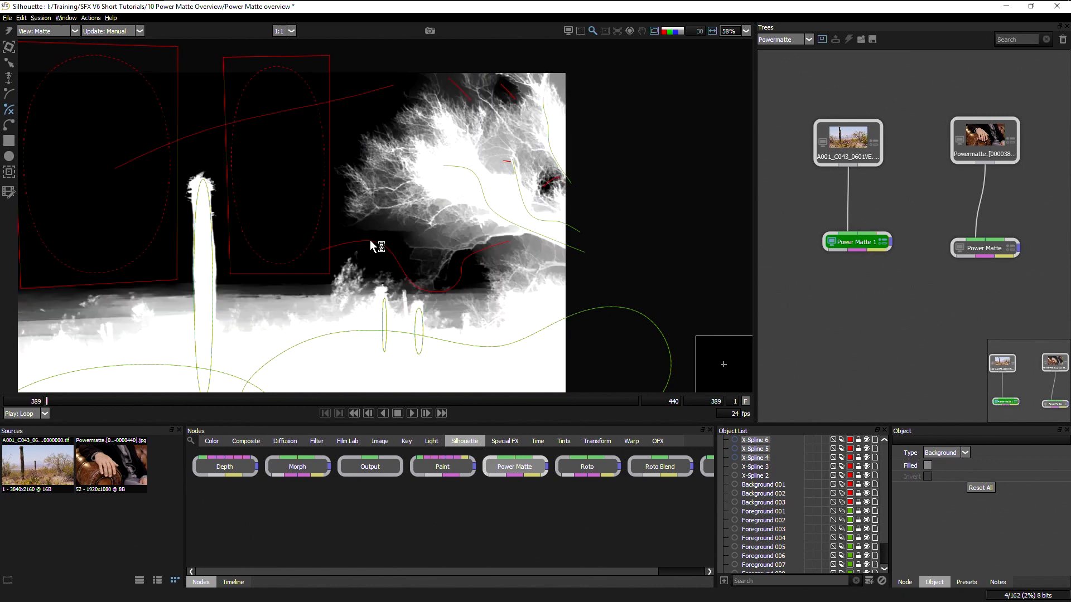
- Draw another open X-spline just beneath the tree's lower branches and set its type to Background
{"action": "left_click", "coordinate": [370, 240]}
{"action": "left_click", "coordinate": [384, 222]}
{"action": "left_click", "coordinate": [406, 227]}
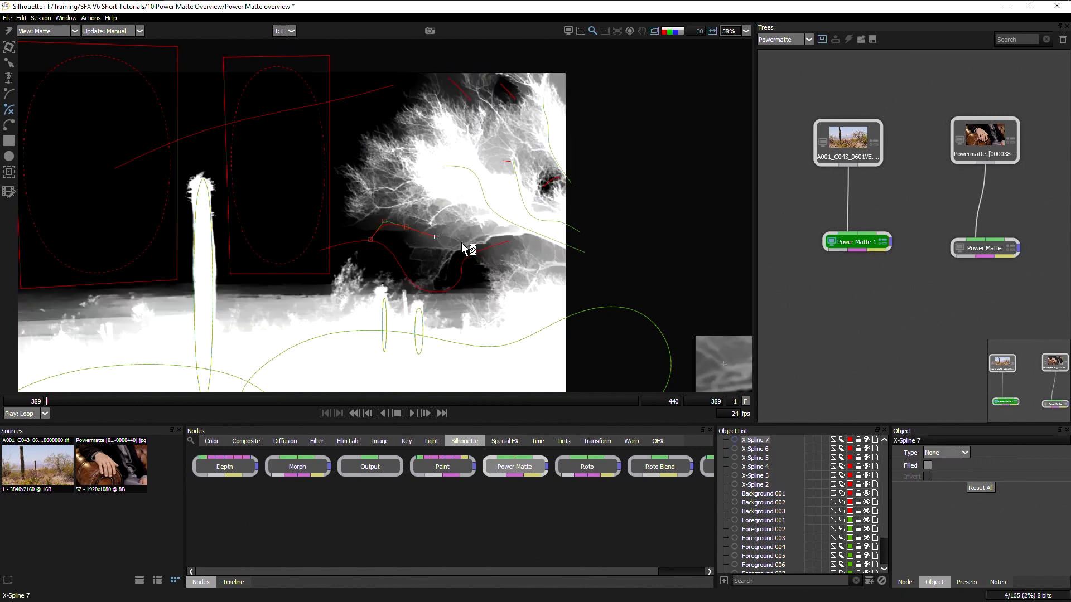
{"action": "left_click", "coordinate": [452, 241]}
{"action": "key", "text": "Escape"}
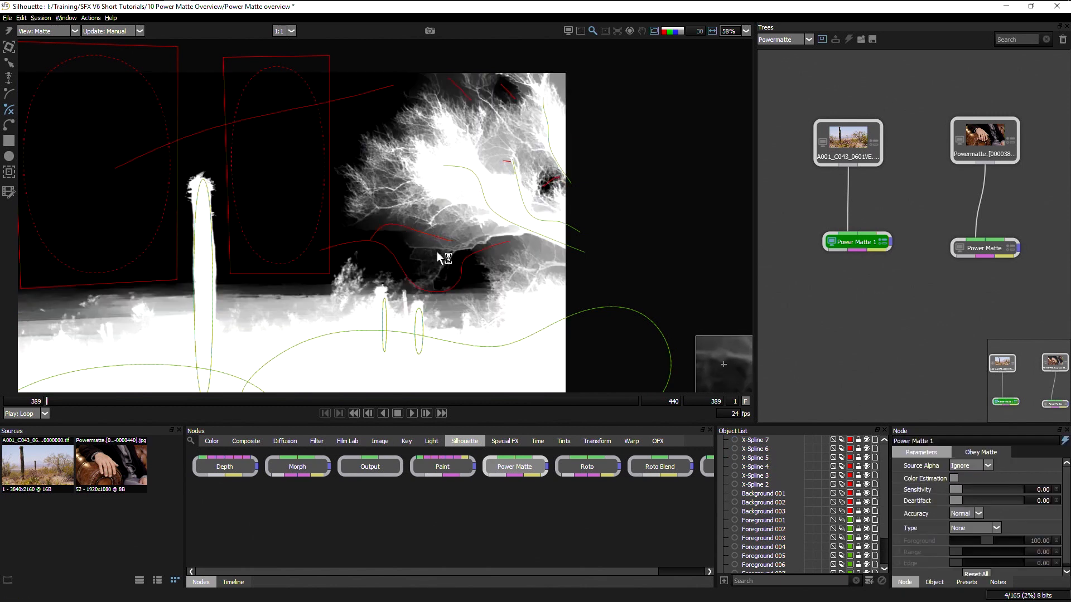
{"action": "left_click", "coordinate": [822, 442]}
{"action": "left_click", "coordinate": [964, 453]}
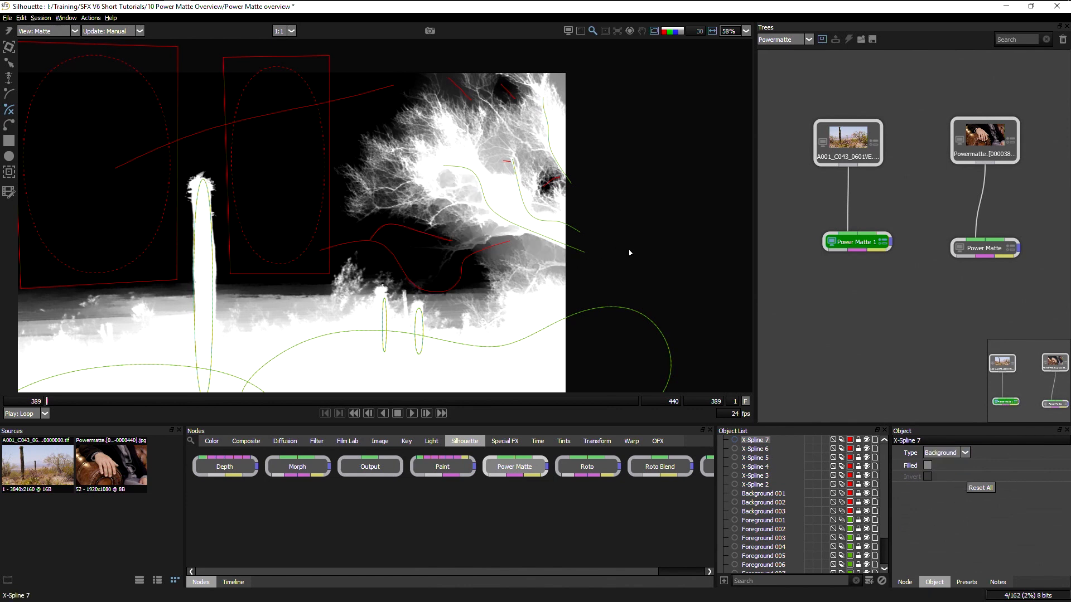
- Adjust the Sensitivity of Power Matte 1 to 0.91 and raise its Accuracy, first to Higher and finally to Full
{"action": "left_click_drag", "start_coordinate": [330, 305], "coordinate": [476, 273]}
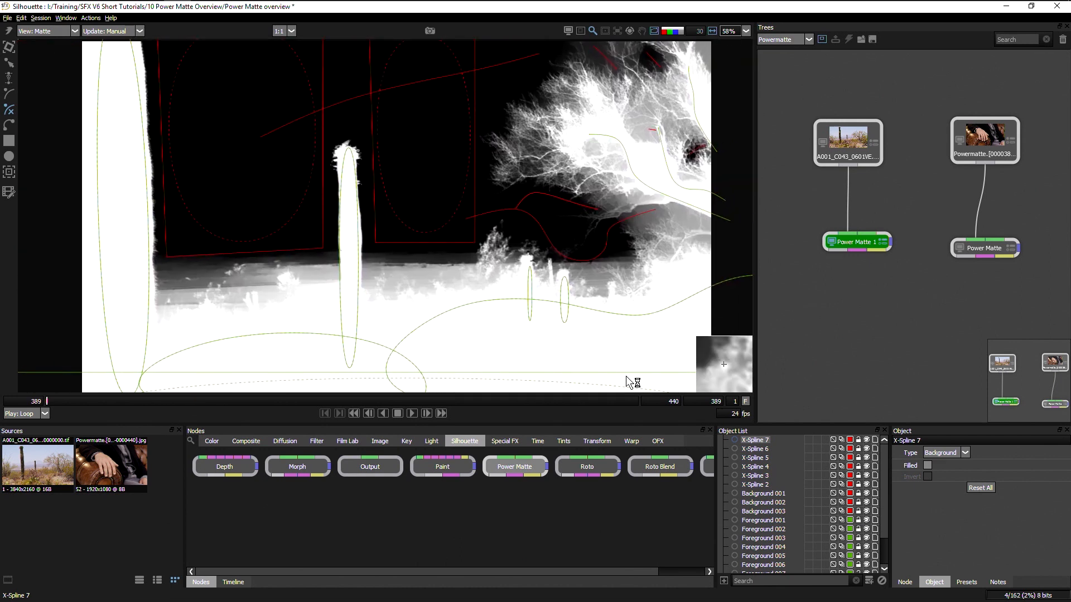
{"action": "left_click", "coordinate": [905, 582]}
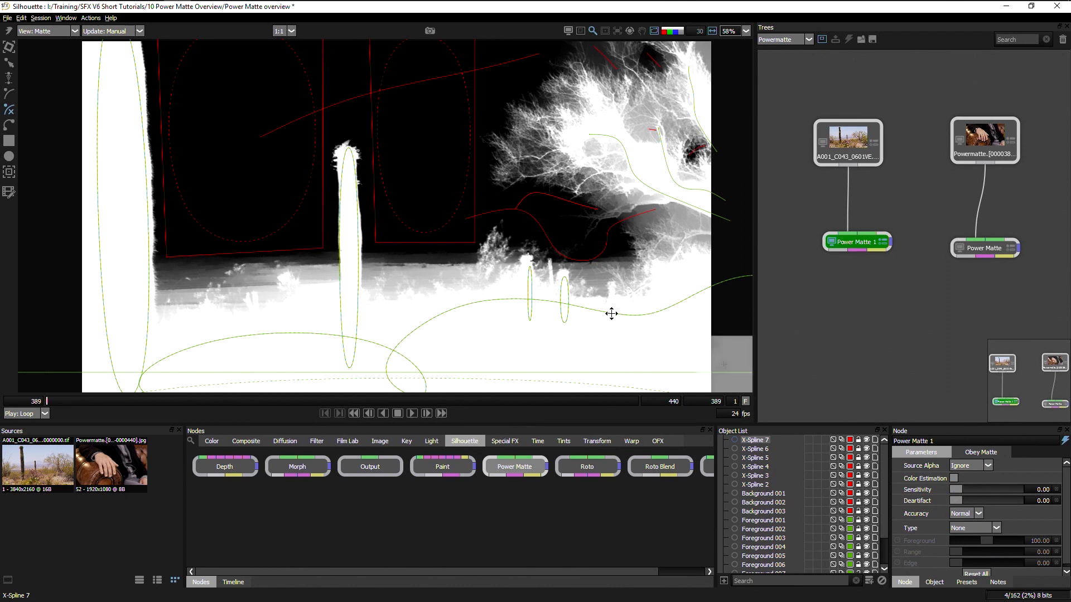
{"action": "left_click_drag", "start_coordinate": [580, 327], "coordinate": [550, 334]}
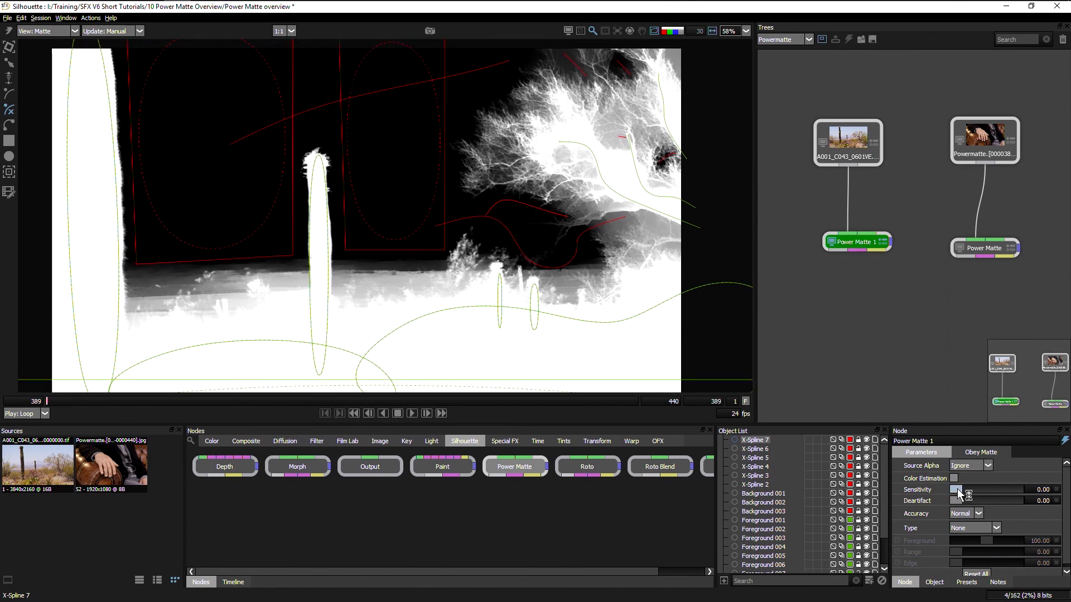
{"action": "left_click_drag", "start_coordinate": [959, 488], "coordinate": [959, 488]}
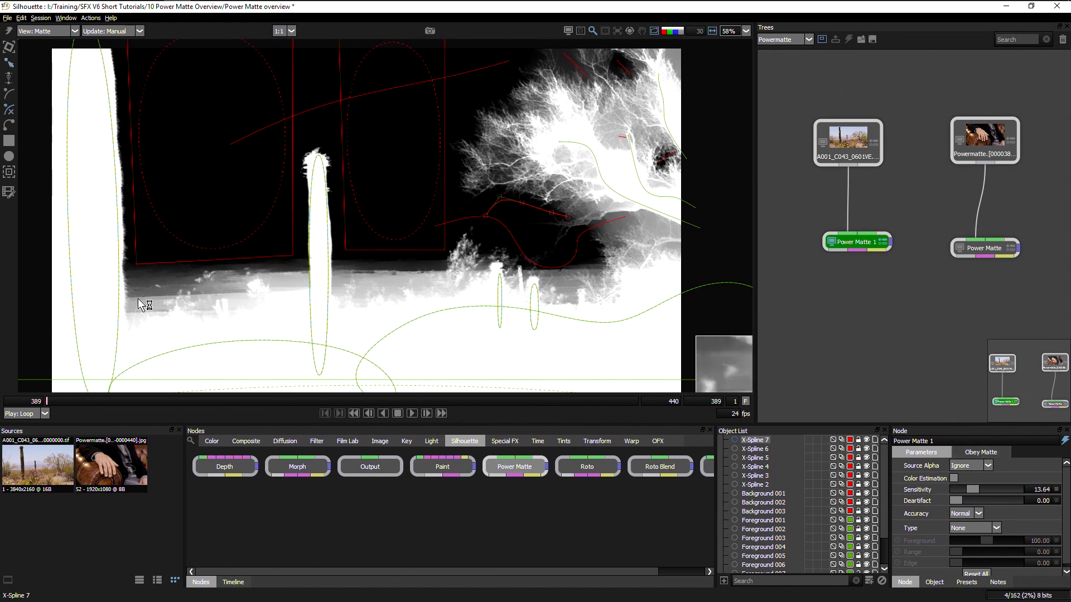
{"action": "left_click", "coordinate": [963, 501]}
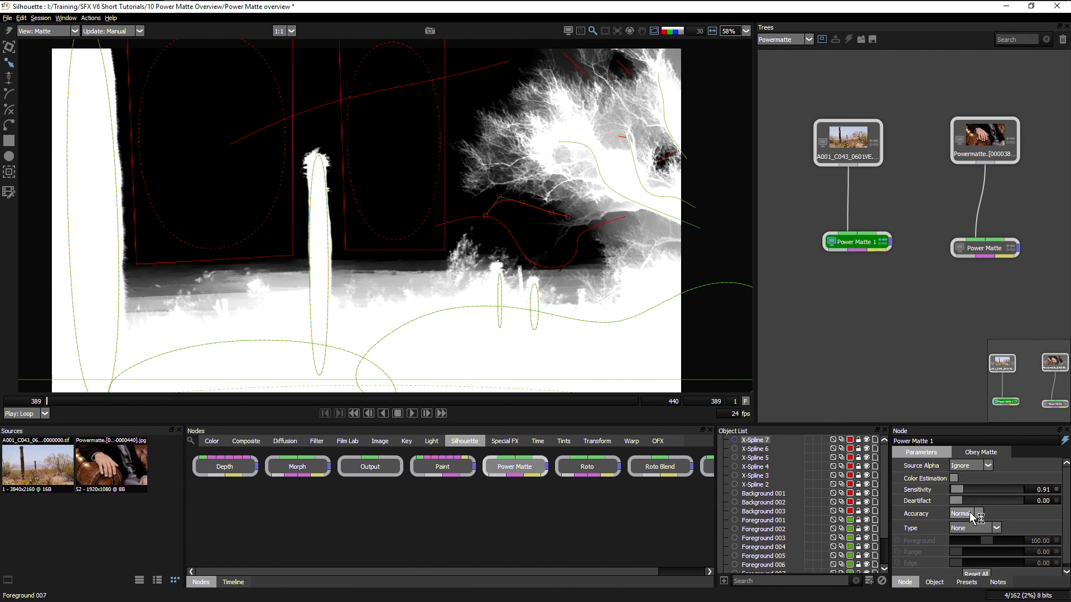
{"action": "left_click", "coordinate": [970, 513]}
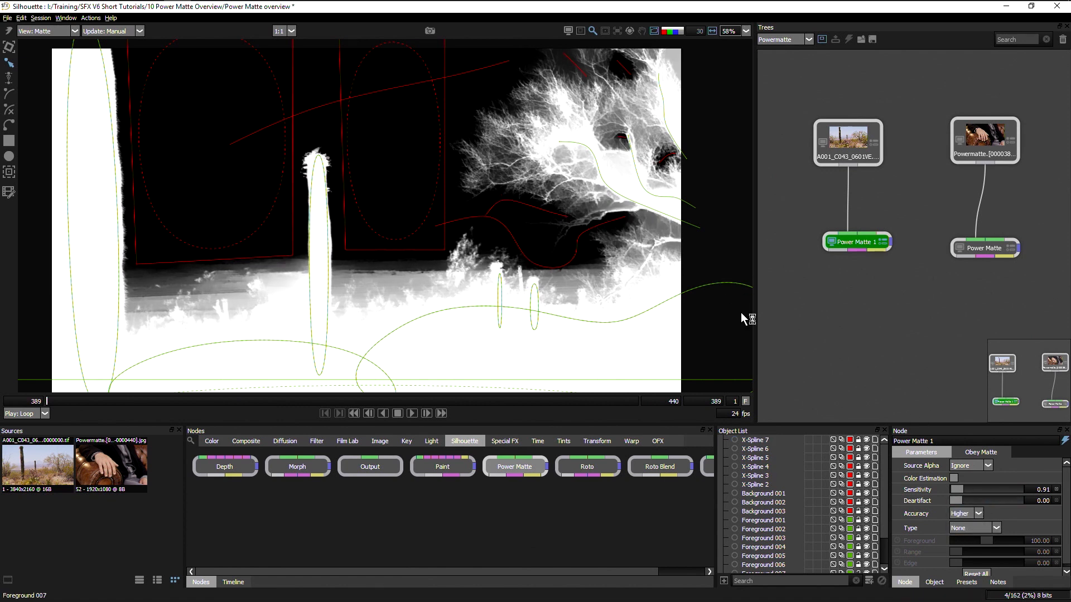
{"action": "left_click", "coordinate": [971, 538]}
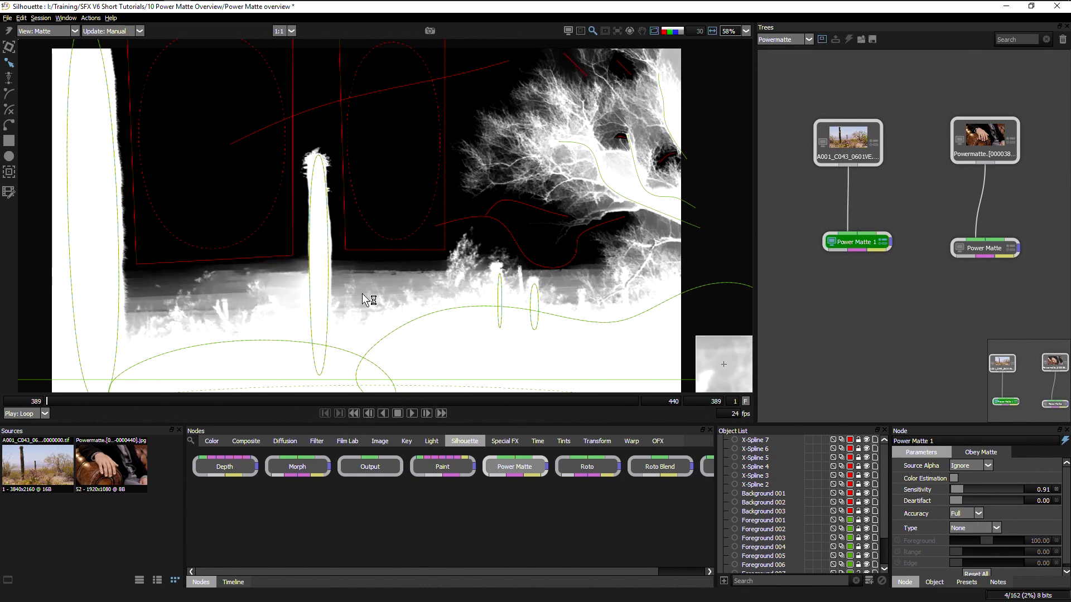
- Extend the lower edges of both filled sky squares down to just above the ground vegetation, and hide the shape overlay
{"action": "left_click", "coordinate": [383, 253]}
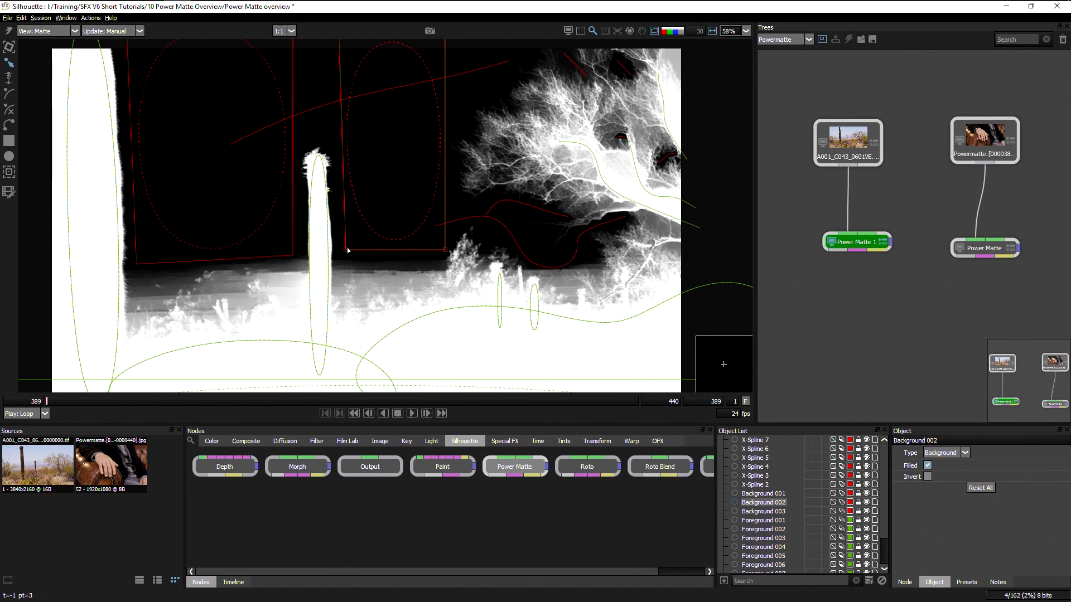
{"action": "left_click_drag", "start_coordinate": [345, 250], "coordinate": [343, 285]}
{"action": "left_click_drag", "start_coordinate": [445, 250], "coordinate": [422, 276]}
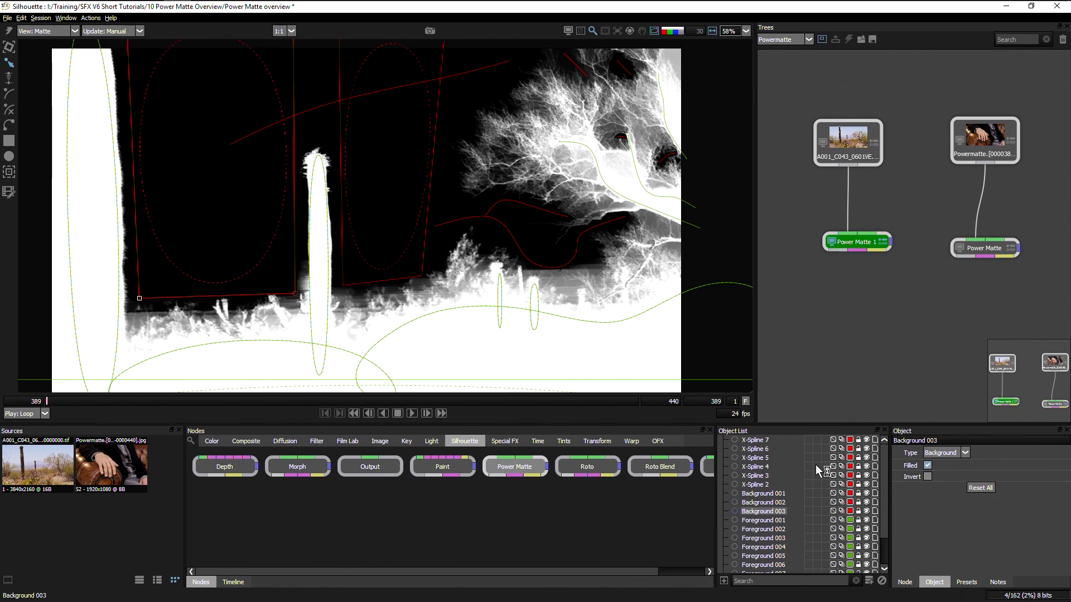
{"action": "left_click", "coordinate": [562, 286]}
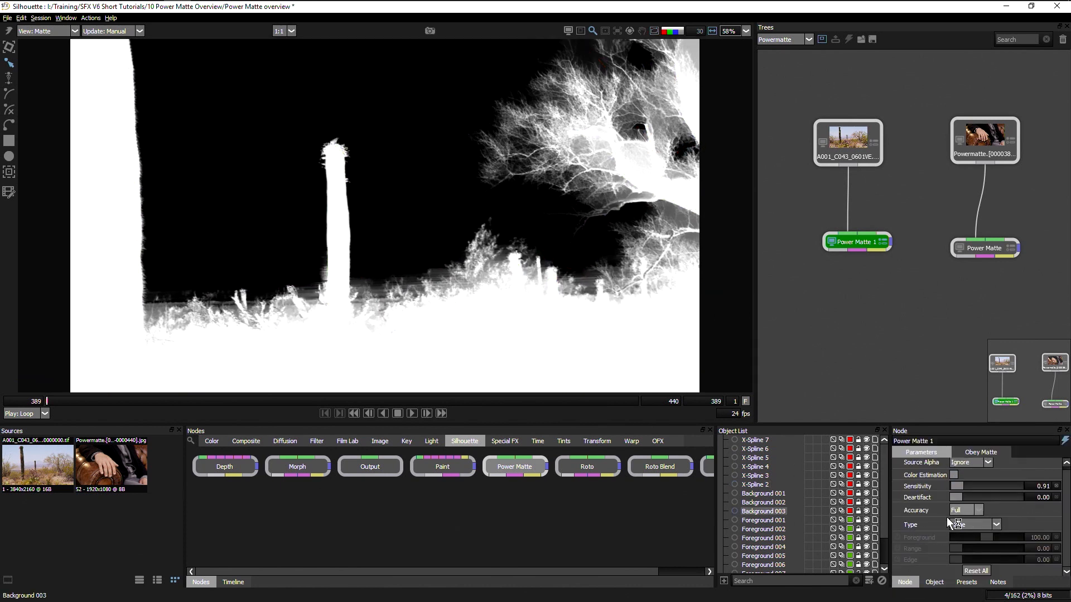
- Look through the Type options of Power Matte 1, including Blue Screen and Green Screen, and keep None
{"action": "left_click", "coordinate": [988, 524]}
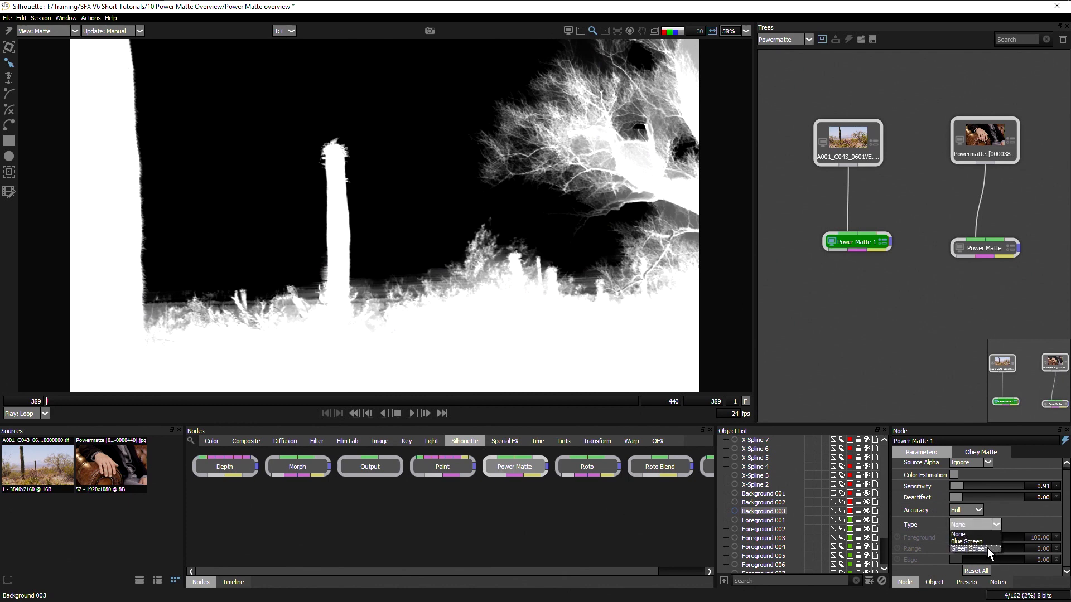
{"action": "left_click", "coordinate": [988, 548]}
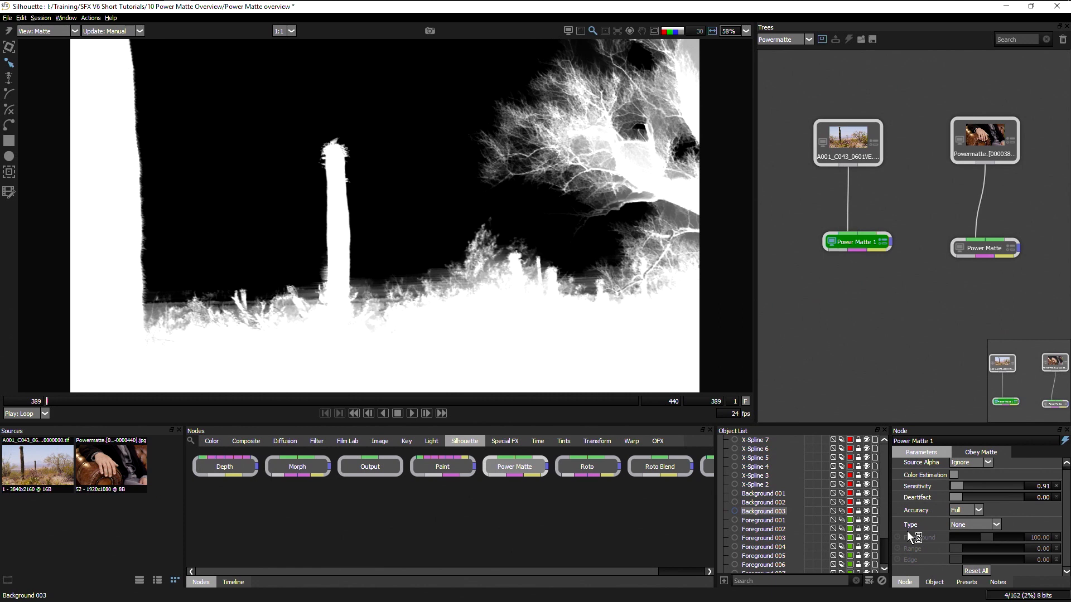
- Add a Color node, connect it to the background input of Power Matte 1, and display the composite
{"action": "key", "text": "c"}
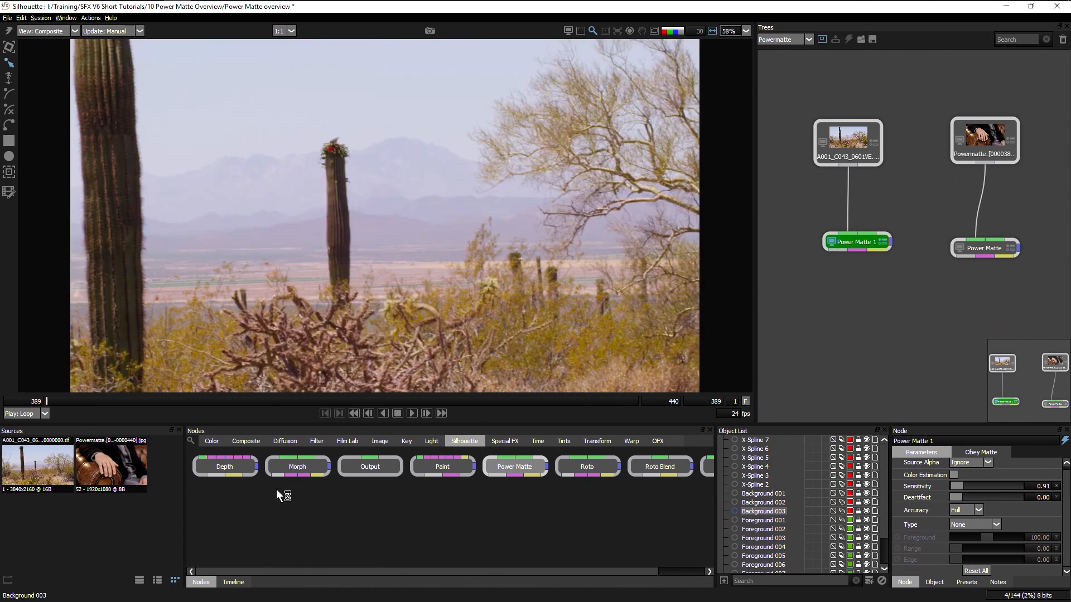
{"action": "left_click", "coordinate": [210, 442]}
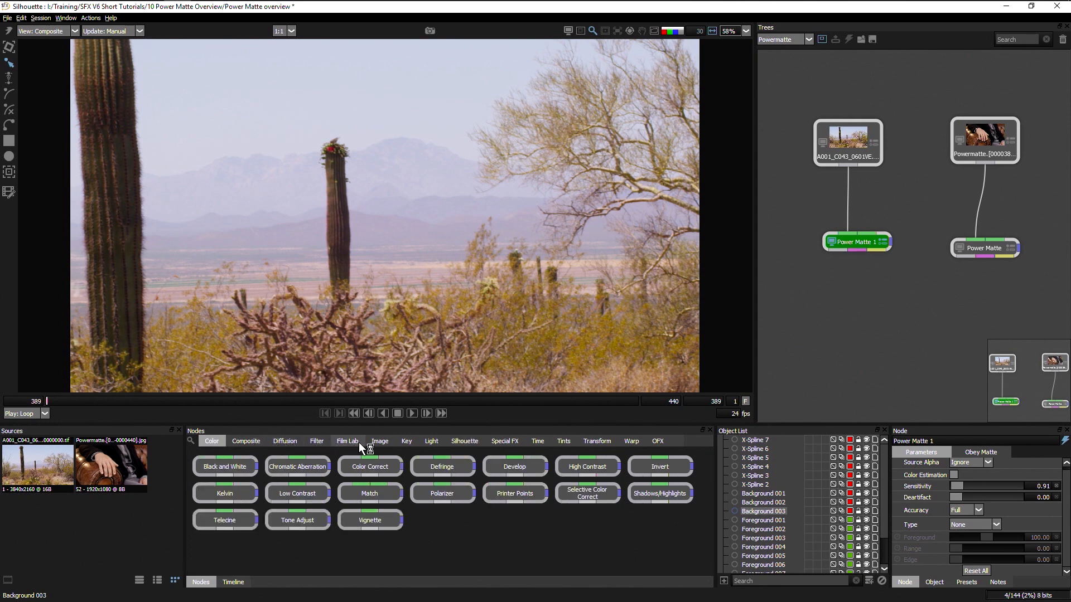
{"action": "left_click", "coordinate": [380, 441]}
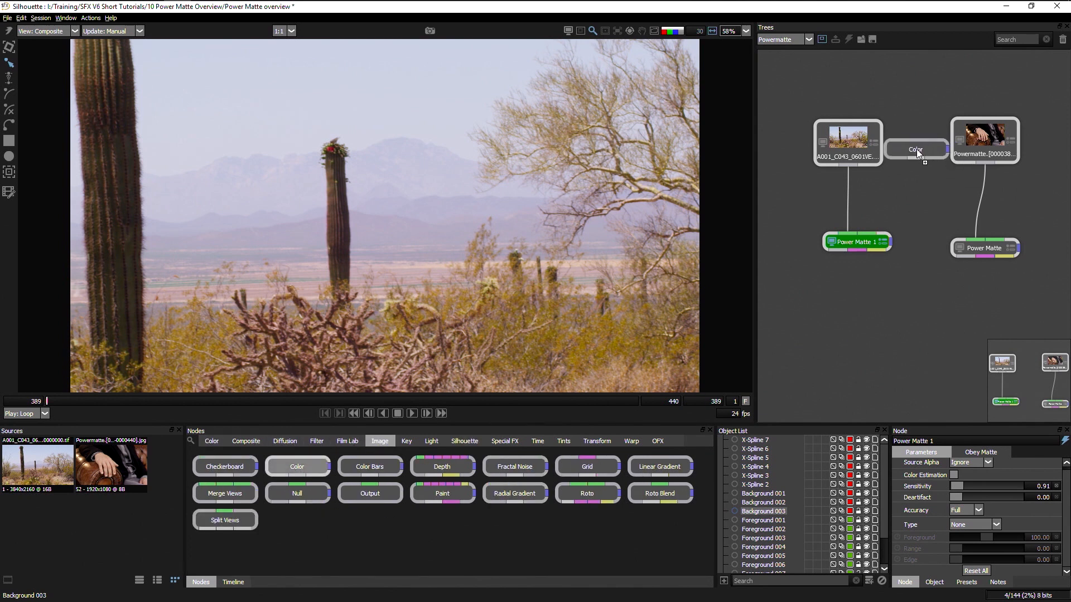
{"action": "left_click_drag", "start_coordinate": [916, 149], "coordinate": [916, 149]}
{"action": "left_click_drag", "start_coordinate": [848, 142], "coordinate": [814, 133]}
{"action": "mouse_move", "coordinate": [916, 153]}
{"action": "left_mouse_down"}
{"action": "mouse_move", "coordinate": [900, 137]}
{"action": "mouse_move", "coordinate": [862, 234]}
{"action": "left_mouse_up"}
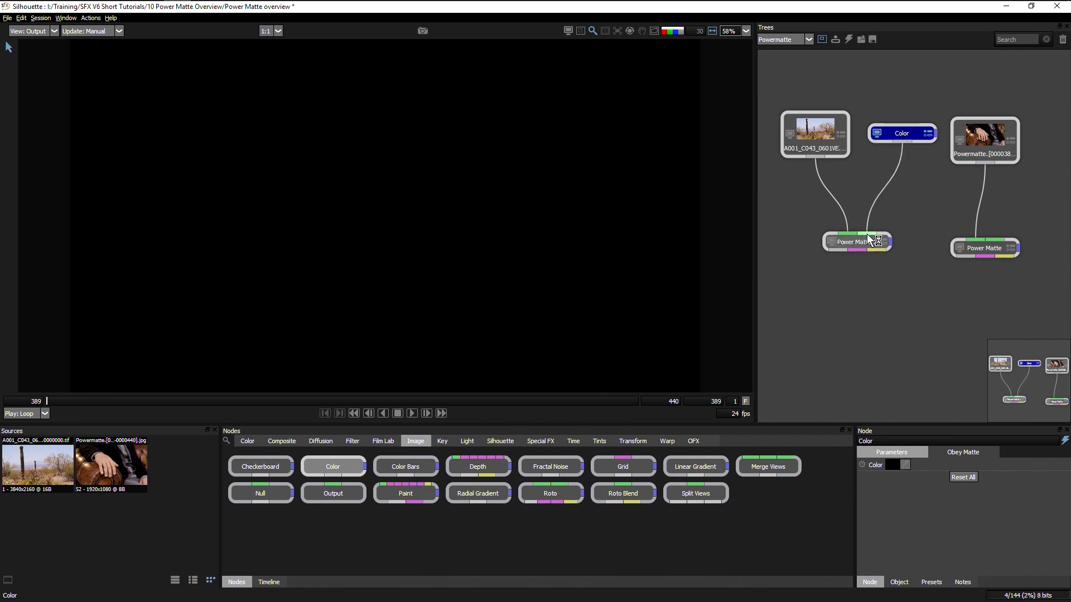
{"action": "left_click", "coordinate": [844, 246]}
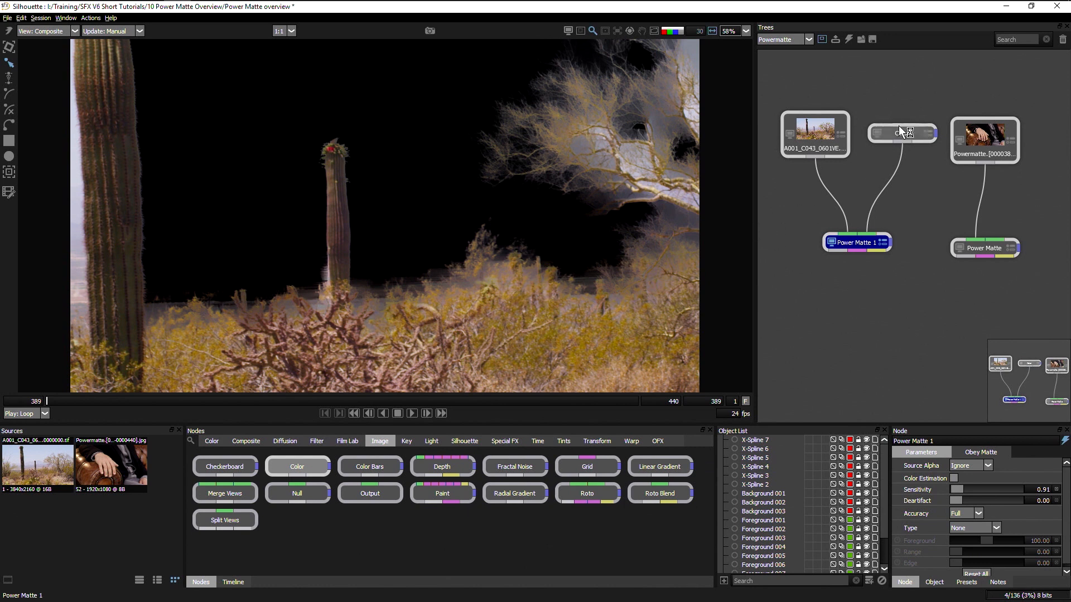
- Turn on Color Estimation for Power Matte 1 and show the shape overlay on the composite
{"action": "left_click_drag", "start_coordinate": [897, 135], "coordinate": [890, 134]}
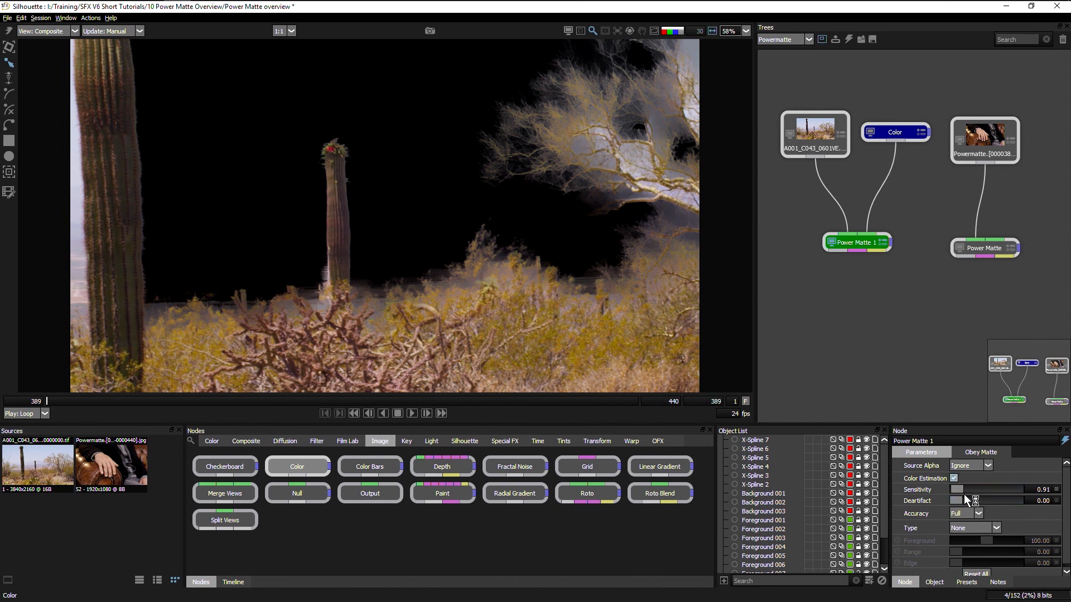
{"action": "left_click", "coordinate": [735, 340]}
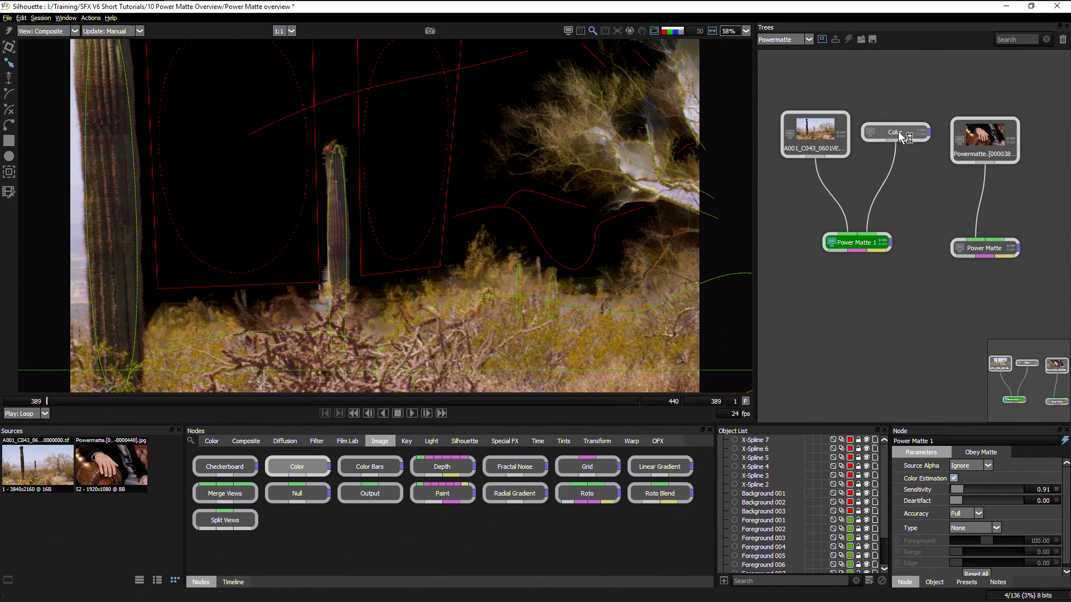
- Delete the Color node feeding the background input of Power Matte 1
{"action": "left_click_drag", "start_coordinate": [898, 132], "coordinate": [907, 175]}
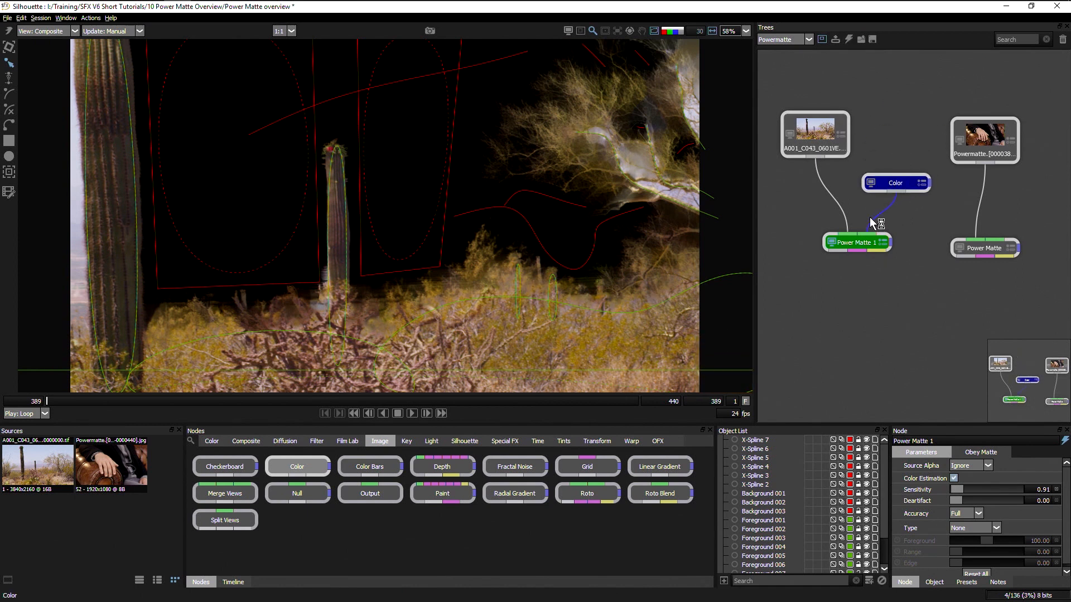
{"action": "key", "text": "Delete"}
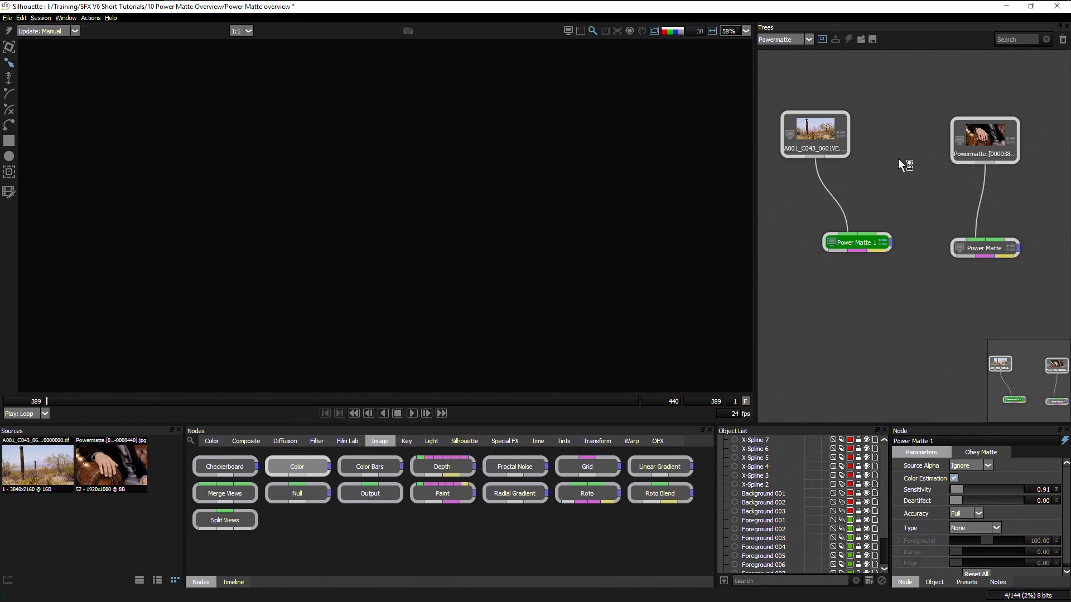
- Add a Color Correct node fed by the desert source and connect its output to the background input of Power Matte 1
{"action": "left_click", "coordinate": [208, 443]}
{"action": "left_click_drag", "start_coordinate": [371, 468], "coordinate": [844, 157]}
{"action": "left_click_drag", "start_coordinate": [840, 197], "coordinate": [886, 189]}
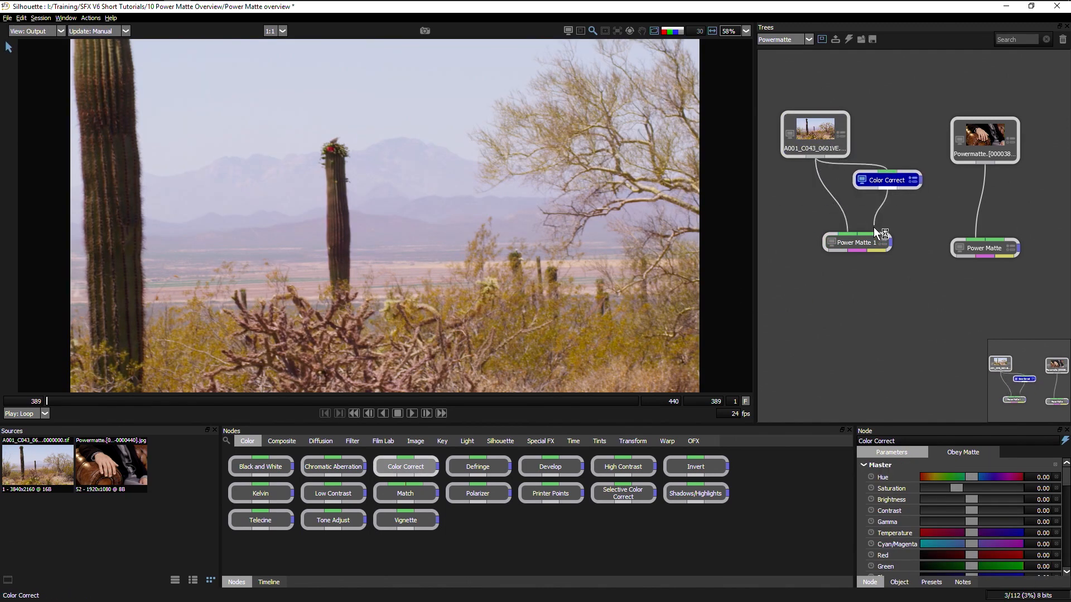
{"action": "left_click_drag", "start_coordinate": [874, 228], "coordinate": [873, 232]}
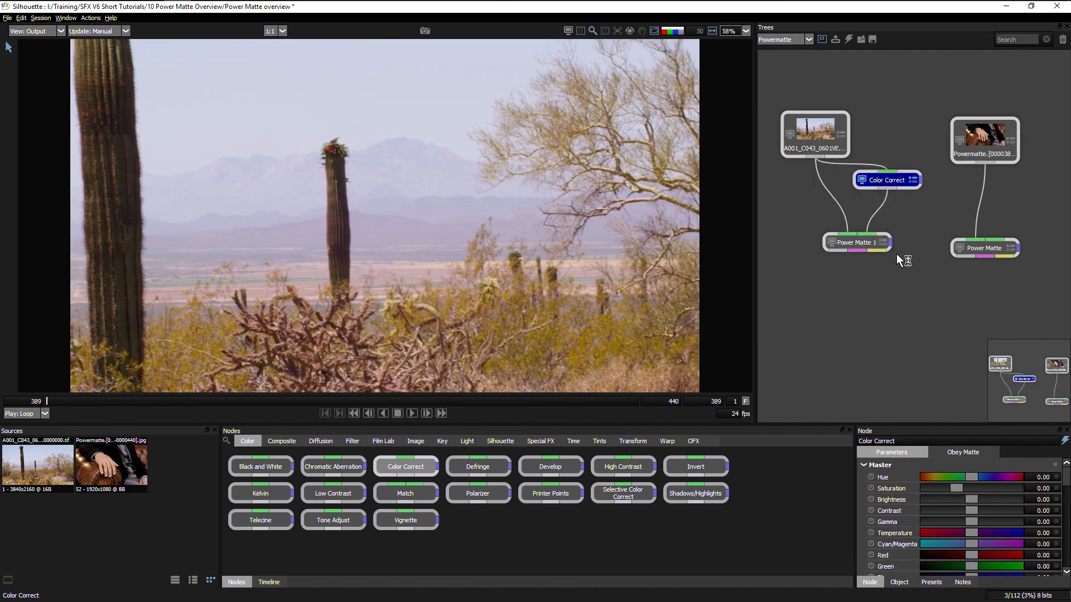
- Display the Power Matte 1 composite and raise the Color Correct saturation to 82.21
{"action": "left_click", "coordinate": [833, 242]}
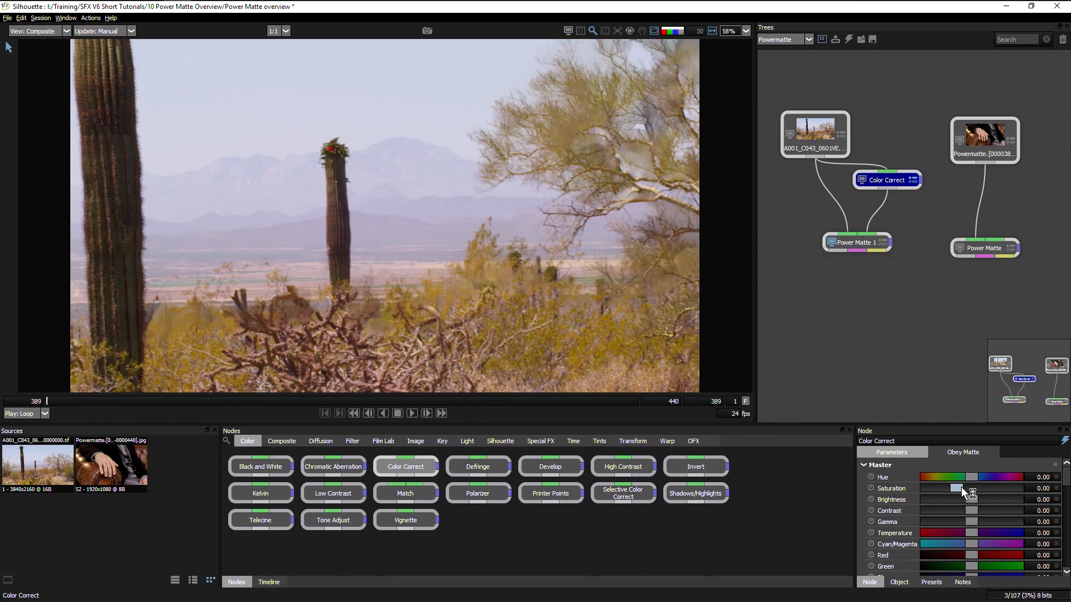
{"action": "left_click_drag", "start_coordinate": [961, 484], "coordinate": [982, 486]}
{"action": "left_click", "coordinate": [886, 245]}
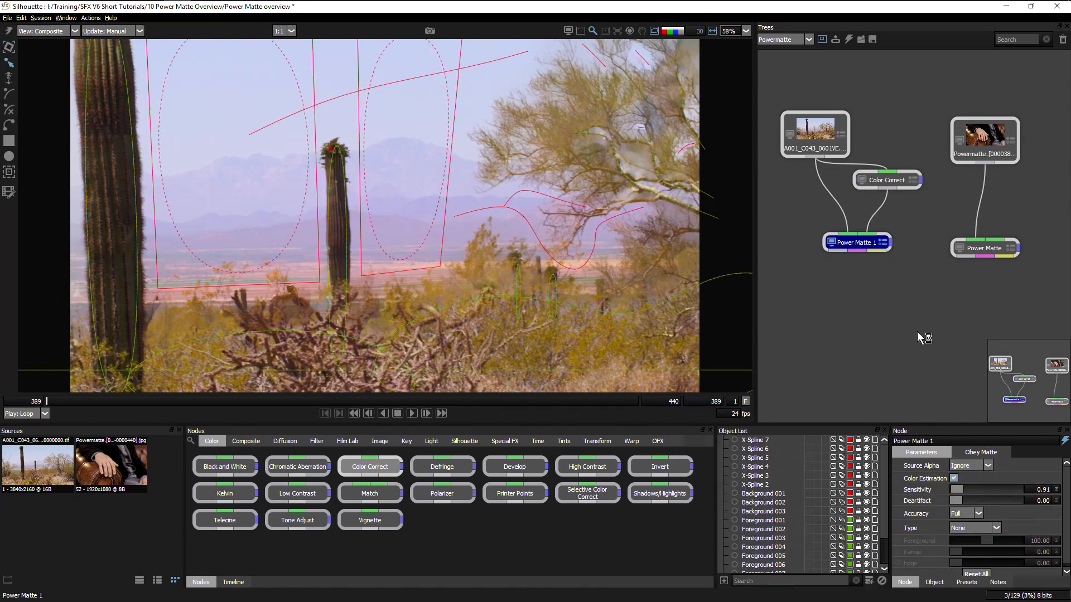
{"action": "left_click", "coordinate": [895, 180]}
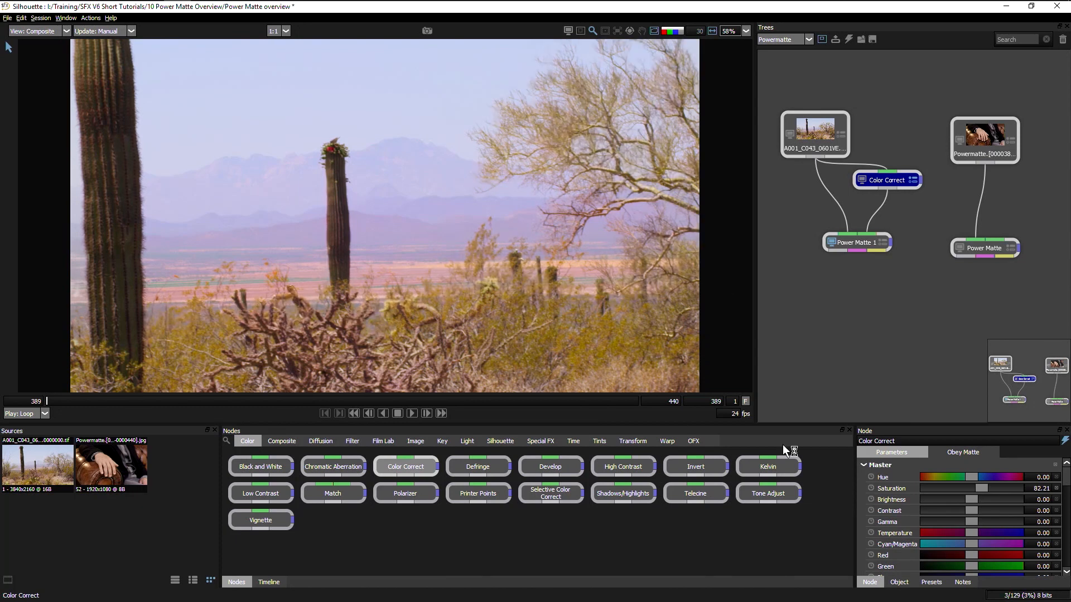
- Shift the Color Correct hue to -86.14 and set the viewer's update mode to Release
{"action": "left_click_drag", "start_coordinate": [975, 475], "coordinate": [986, 475]}
{"action": "left_click", "coordinate": [48, 31]}
{"action": "left_click", "coordinate": [87, 31]}
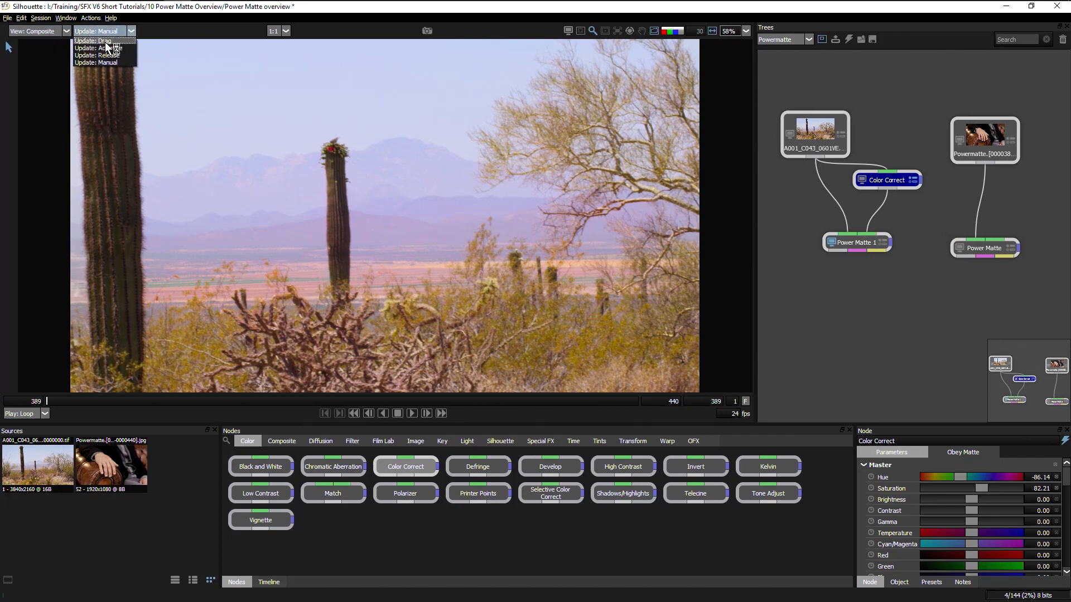
{"action": "left_click", "coordinate": [109, 55]}
- Return the Color Correct hue to 0 and reset the trial contrast and gamma adjustments to 0
{"action": "left_click_drag", "start_coordinate": [960, 477], "coordinate": [978, 478]}
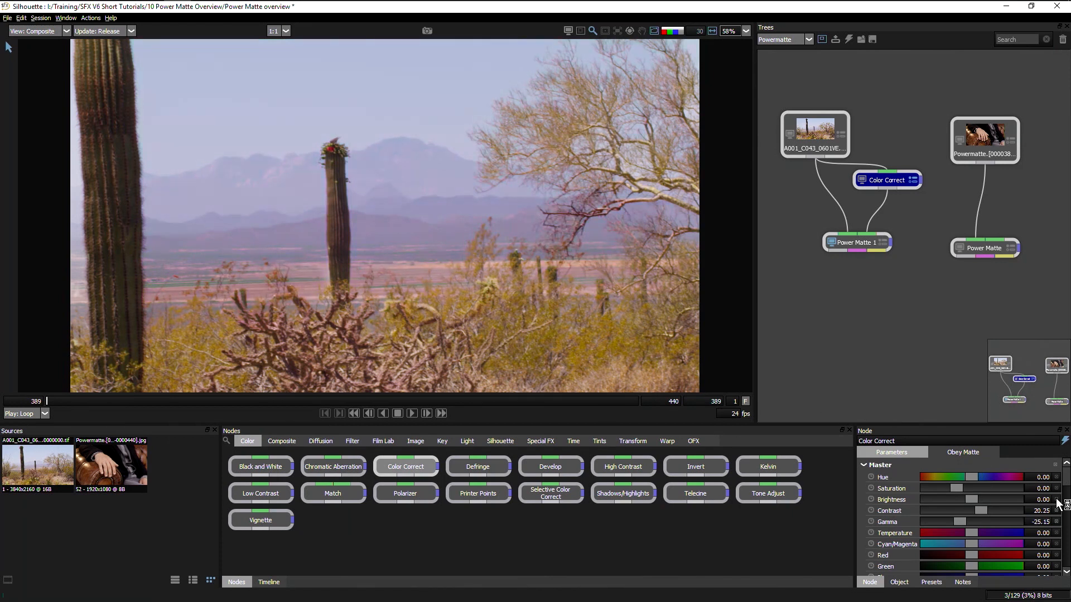
{"action": "left_click", "coordinate": [1056, 511]}
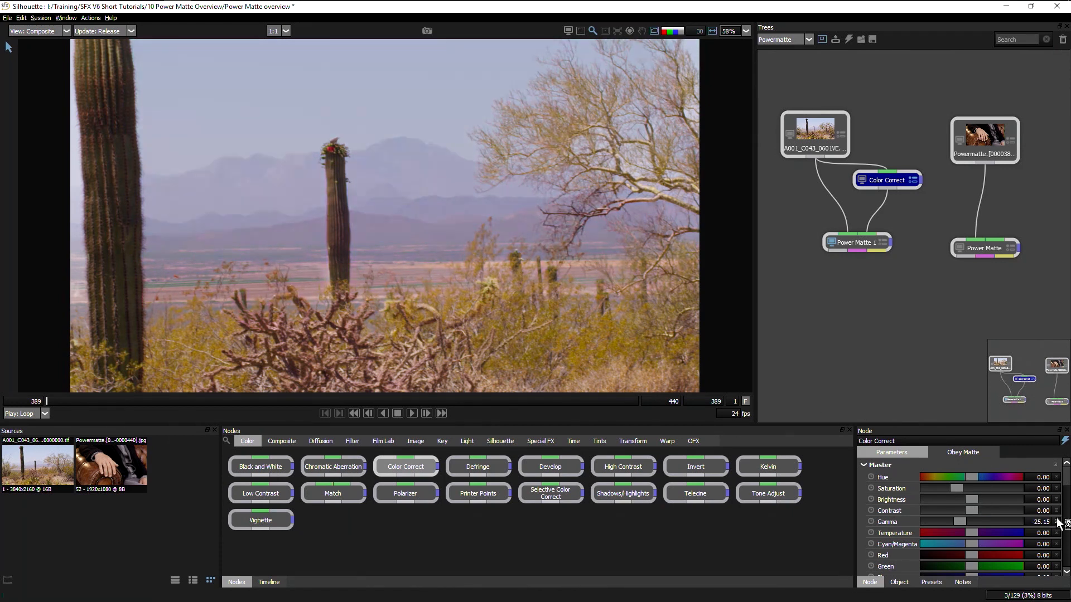
{"action": "left_click", "coordinate": [1055, 522]}
- Set the Color Correct saturation to 73.01 and shift Cyan/Magenta to -6.14 to tint the background
{"action": "left_click_drag", "start_coordinate": [962, 487], "coordinate": [989, 487]}
{"action": "left_click_drag", "start_coordinate": [993, 489], "coordinate": [988, 488]}
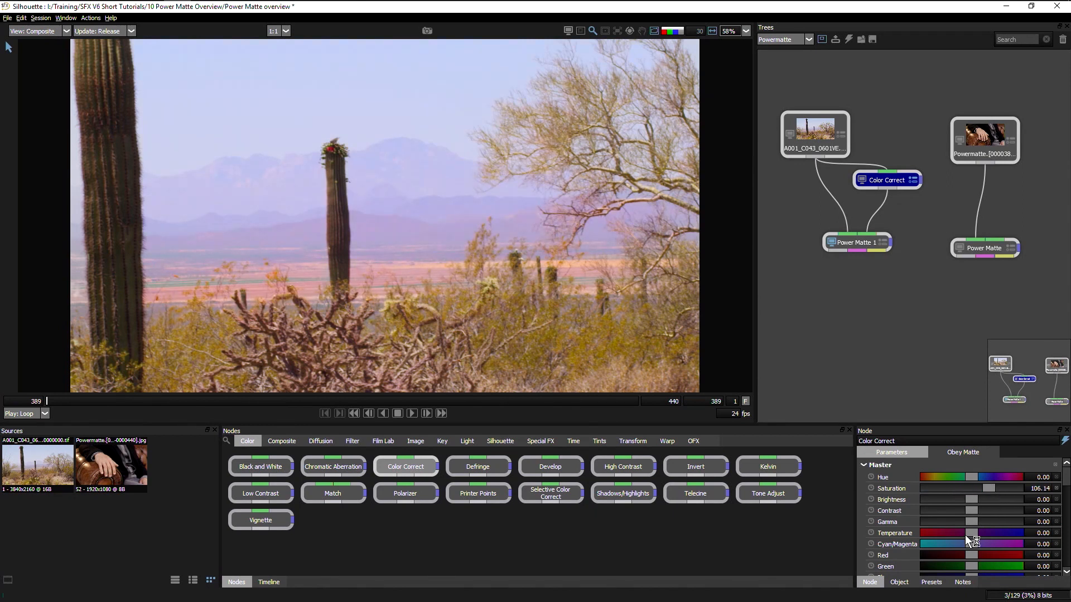
{"action": "left_click_drag", "start_coordinate": [965, 541], "coordinate": [970, 542]}
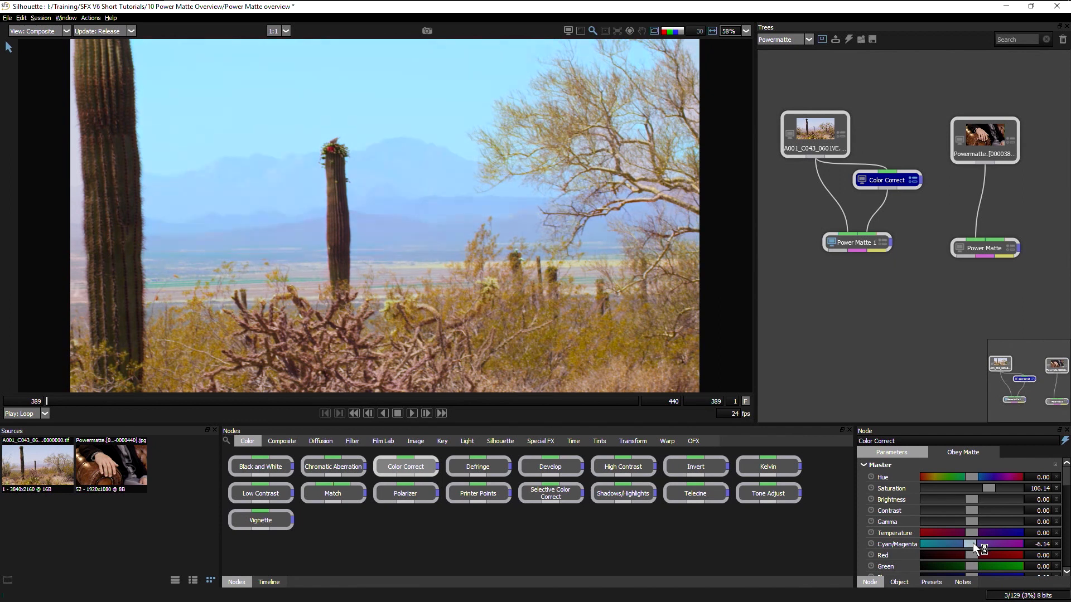
{"action": "left_click_drag", "start_coordinate": [975, 488], "coordinate": [978, 487]}
- Compare the matte and trimap views of Power Matte 1, finishing in the Matte view
{"action": "left_click", "coordinate": [23, 34]}
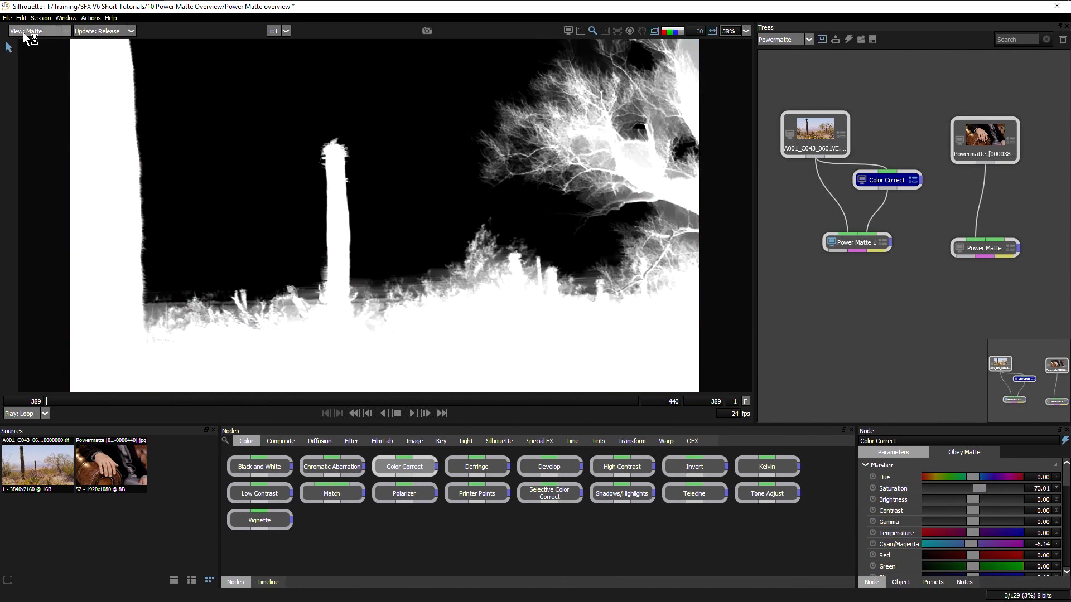
{"action": "left_click", "coordinate": [50, 66]}
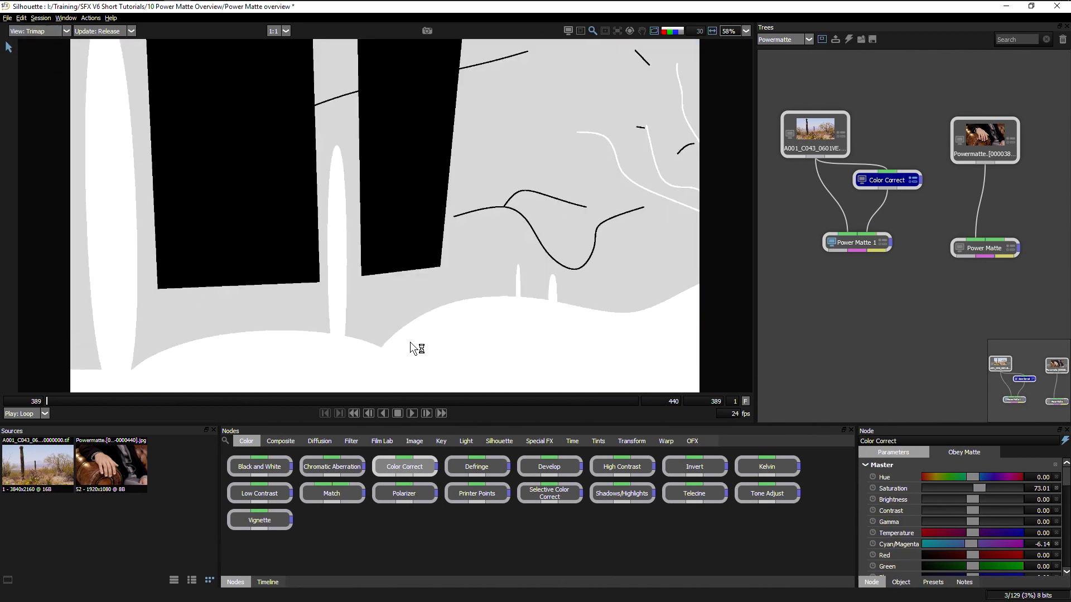
{"action": "left_click", "coordinate": [49, 32]}
{"action": "left_click", "coordinate": [34, 42]}
{"action": "left_click", "coordinate": [36, 48]}
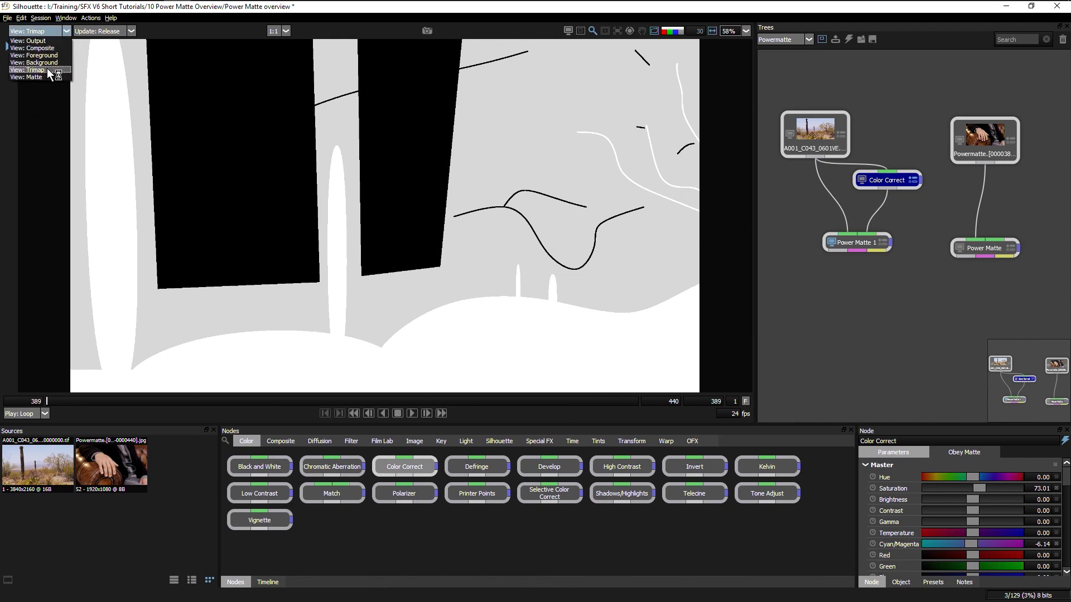
{"action": "left_click", "coordinate": [66, 76]}
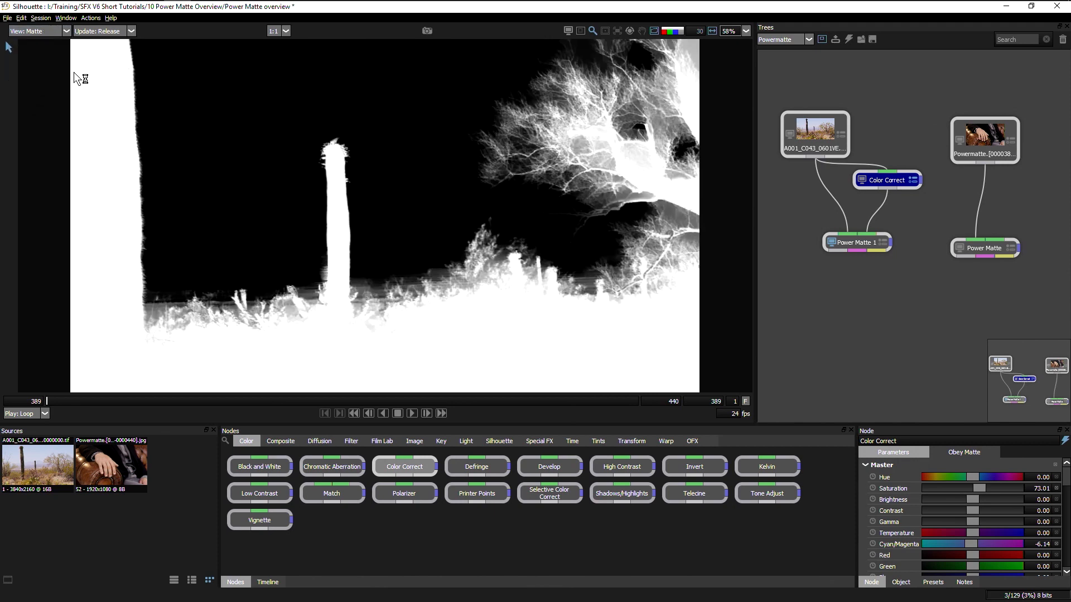